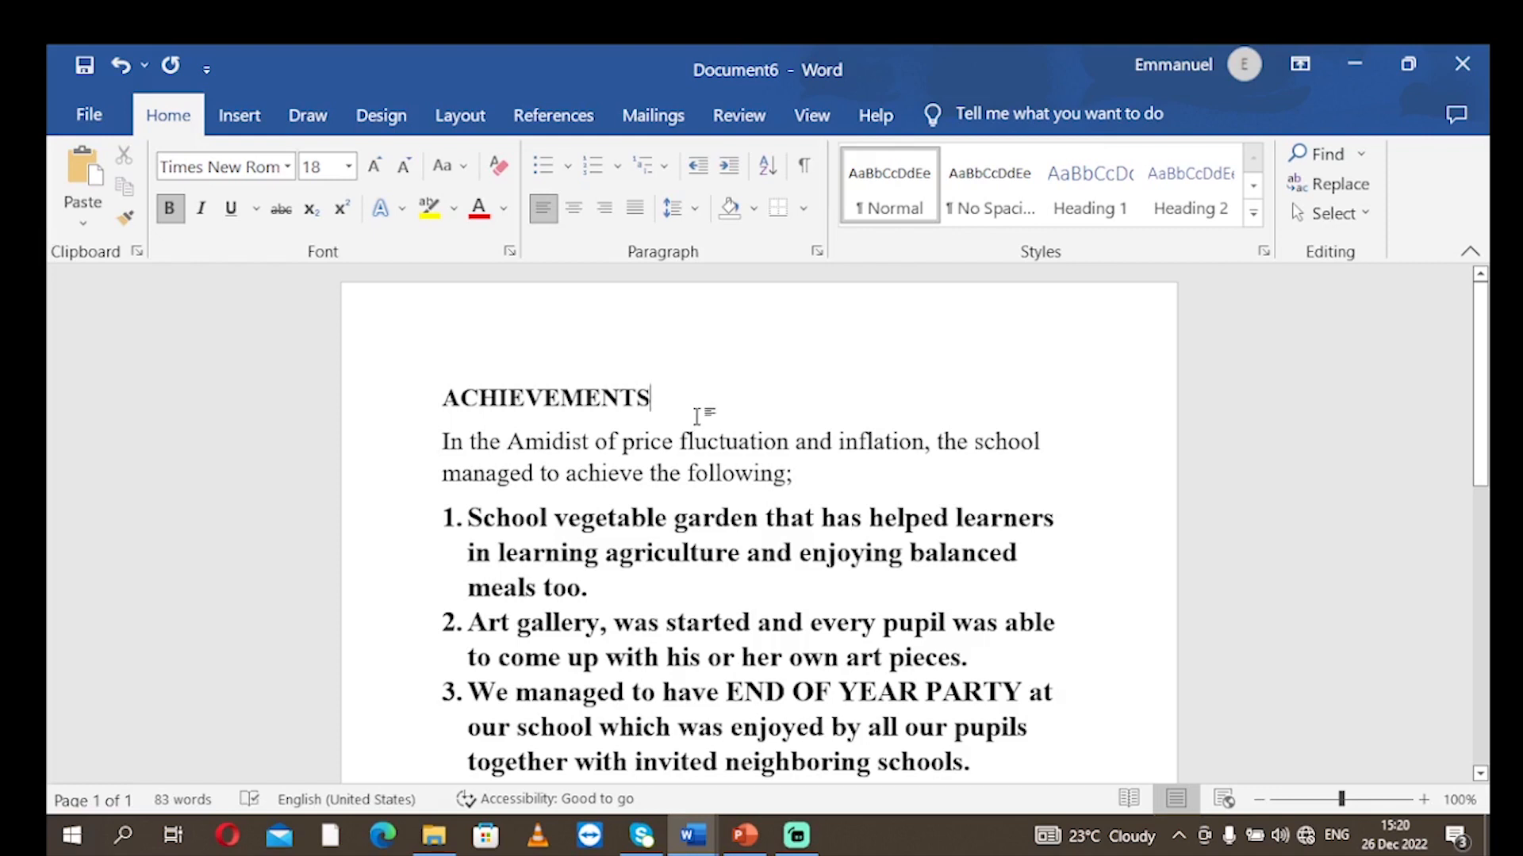
- Add several blank lines between the ACHIEVEMENTS heading and the introductory paragraph
{"action": "key", "text": "Return"}
{"action": "key", "text": "Return"}
{"action": "key", "text": "Return"}
{"action": "key", "text": "Return"}
{"action": "key", "text": "Return"}
{"action": "key", "text": "Return"}
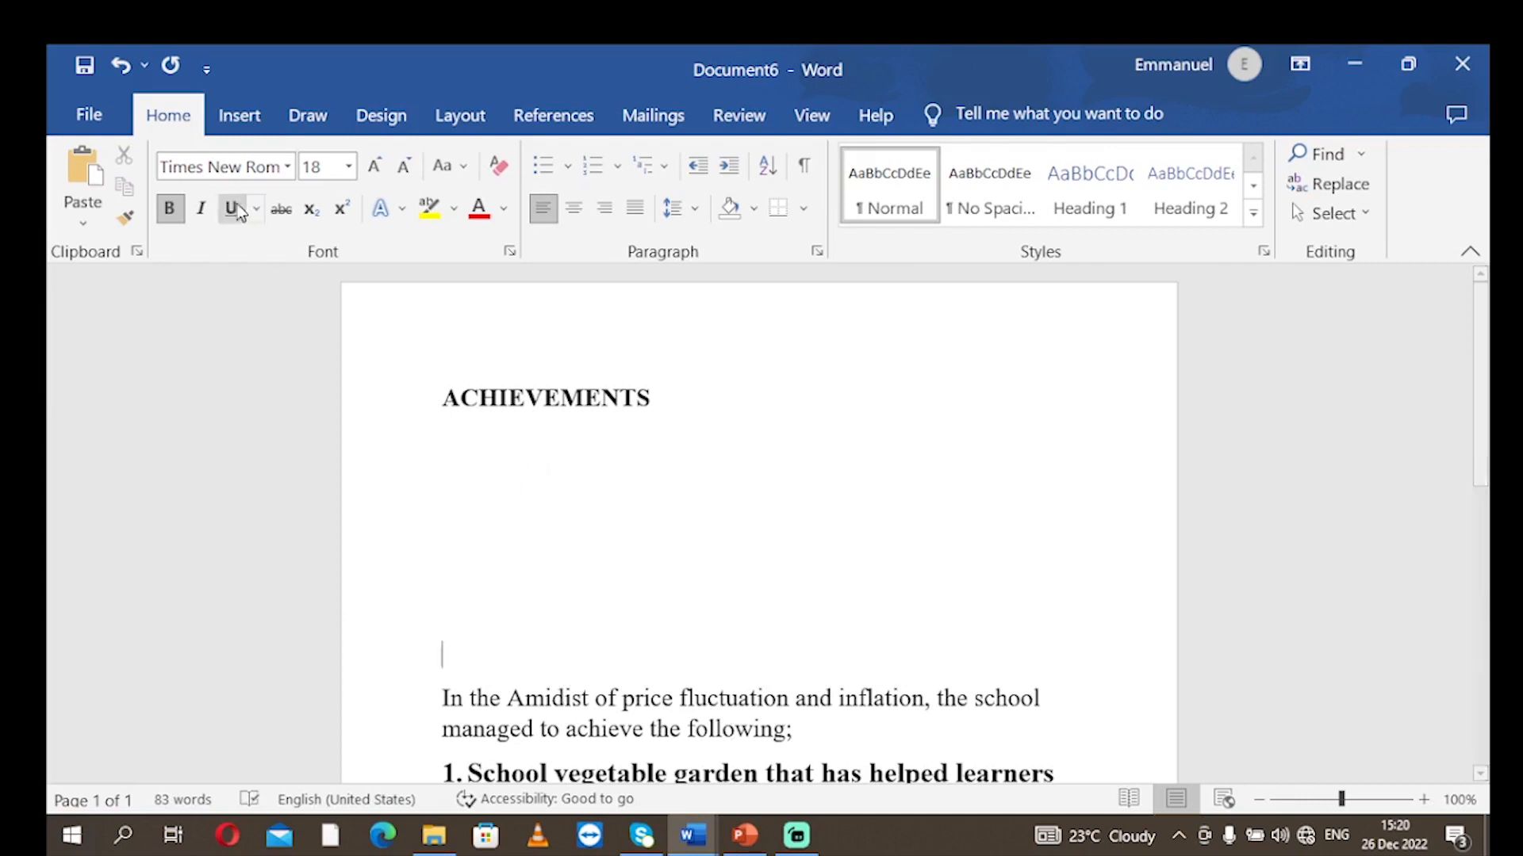
- Insert the picture "broken car" from this device's Pictures folder at the blank line above the introductory paragraph
{"action": "left_click", "coordinate": [238, 121]}
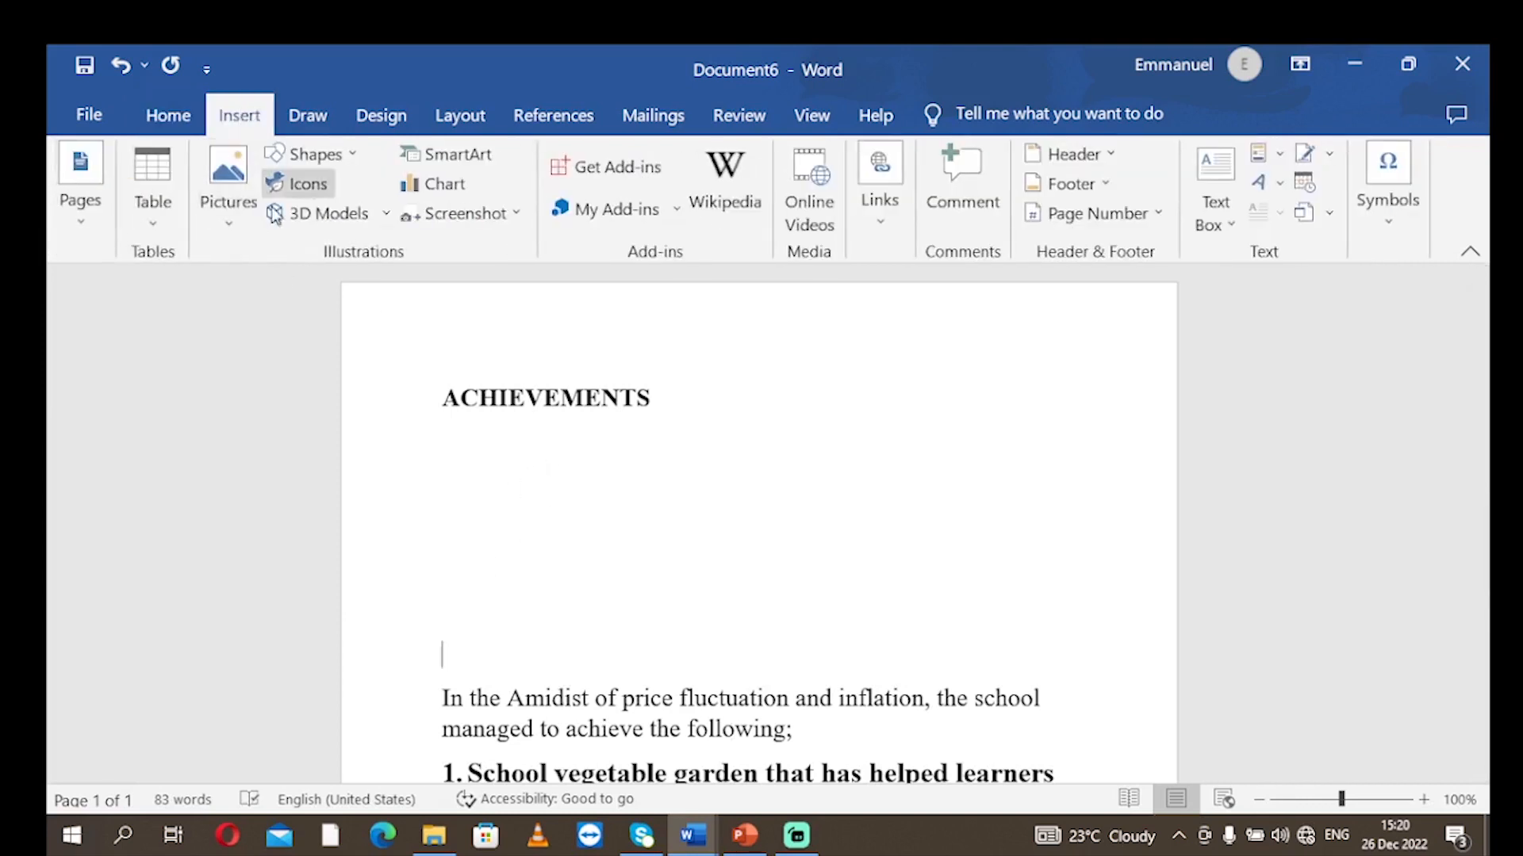
{"action": "left_click", "coordinate": [231, 229]}
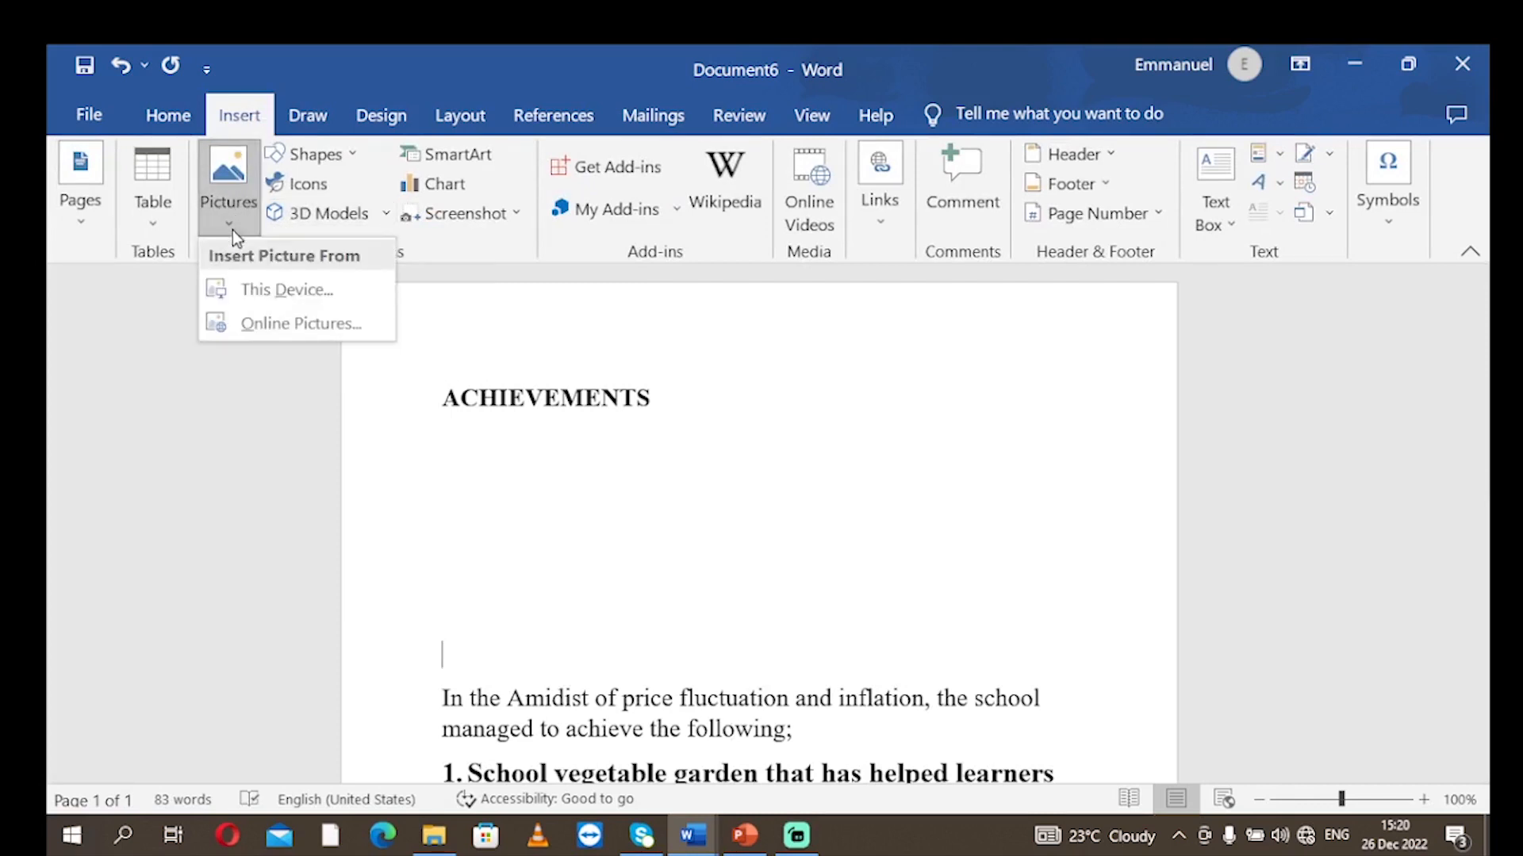
{"action": "left_click", "coordinate": [280, 299]}
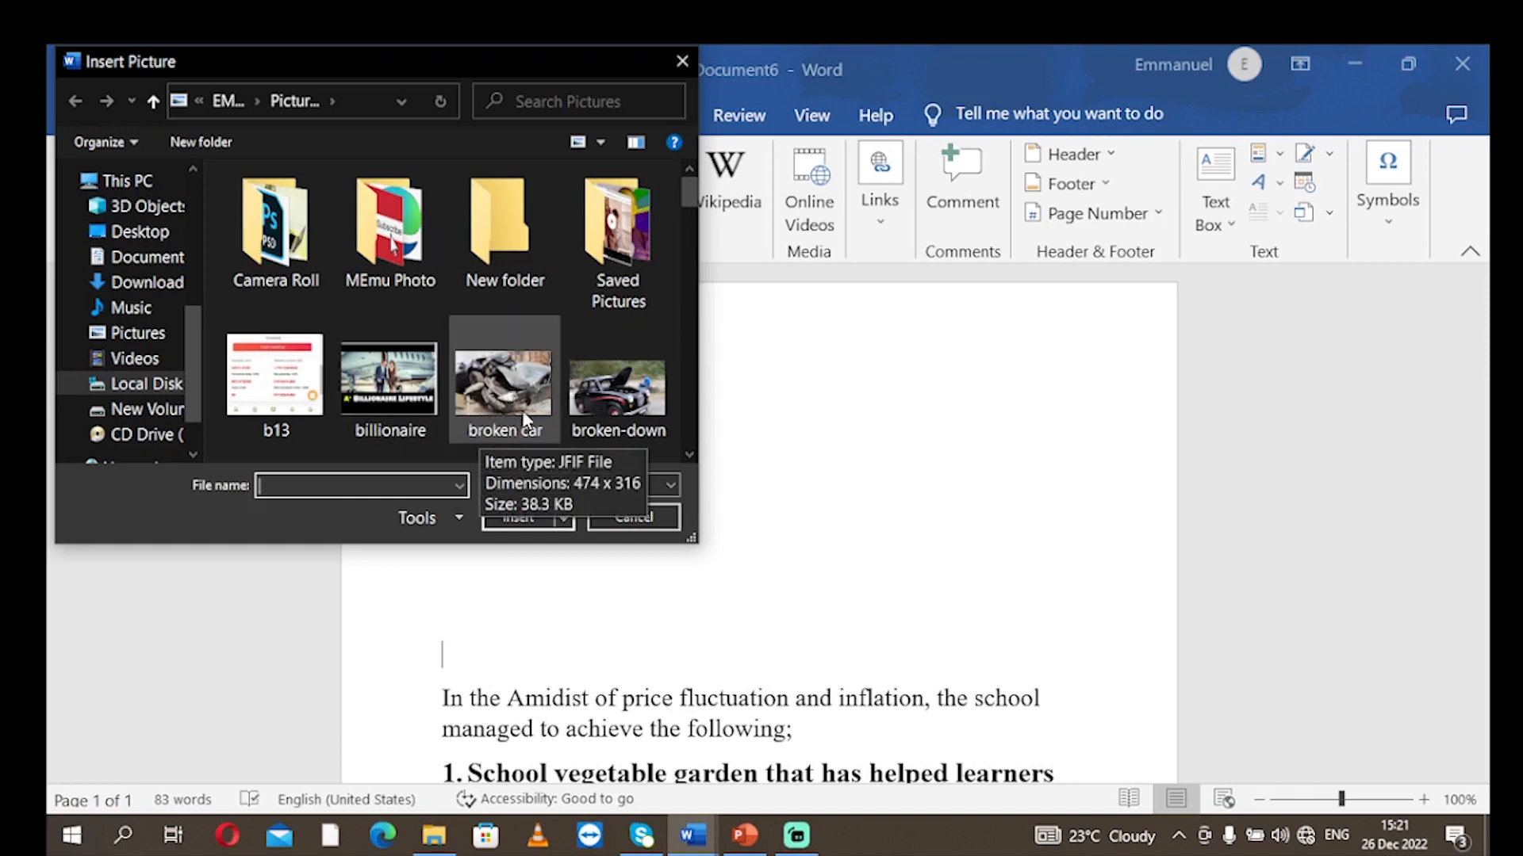
{"action": "left_click", "coordinate": [484, 389]}
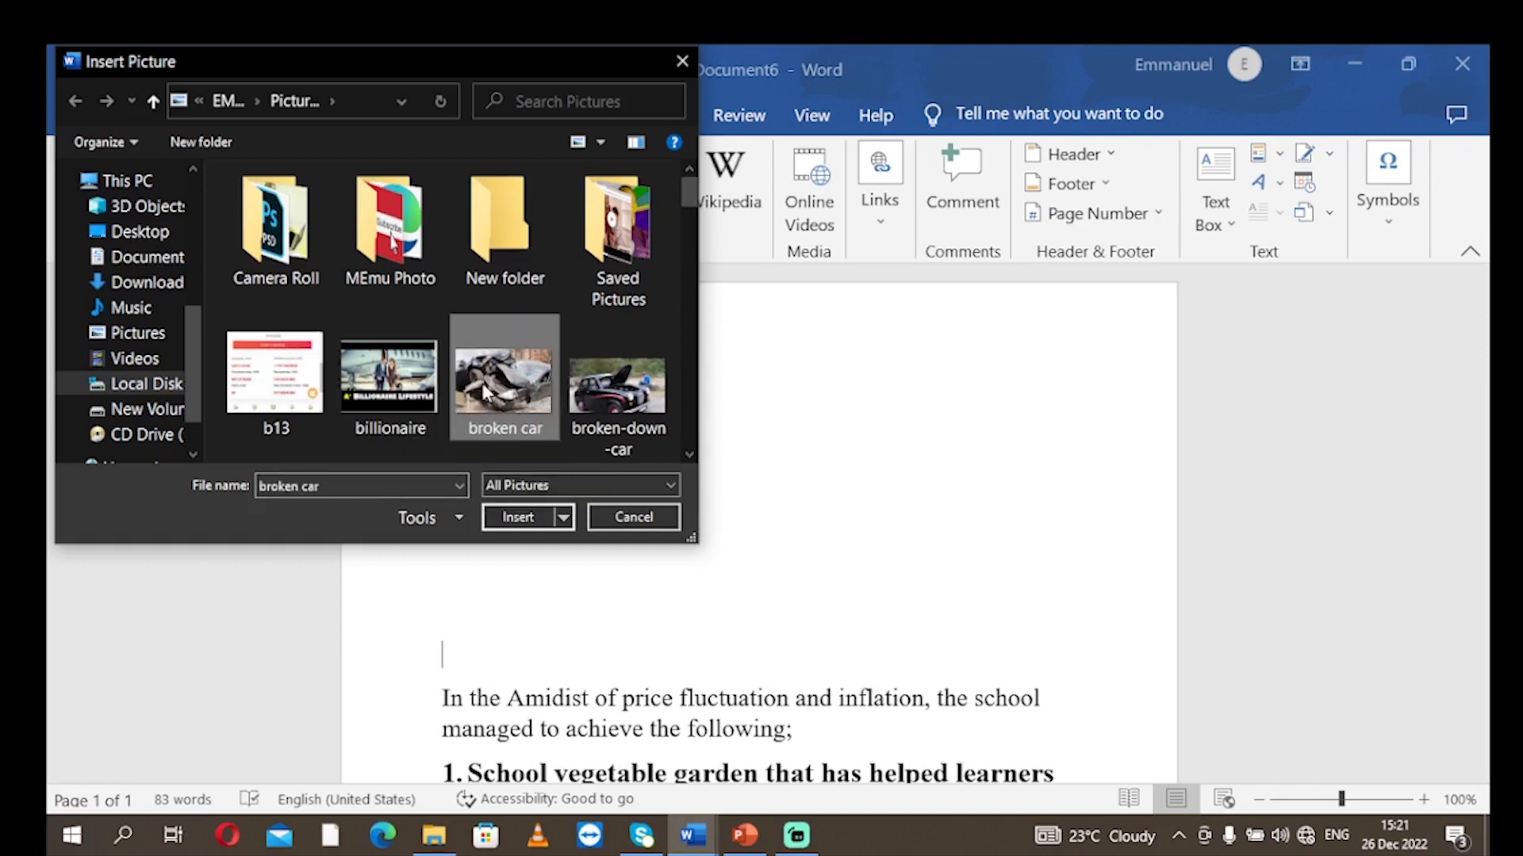
{"action": "left_click", "coordinate": [505, 519]}
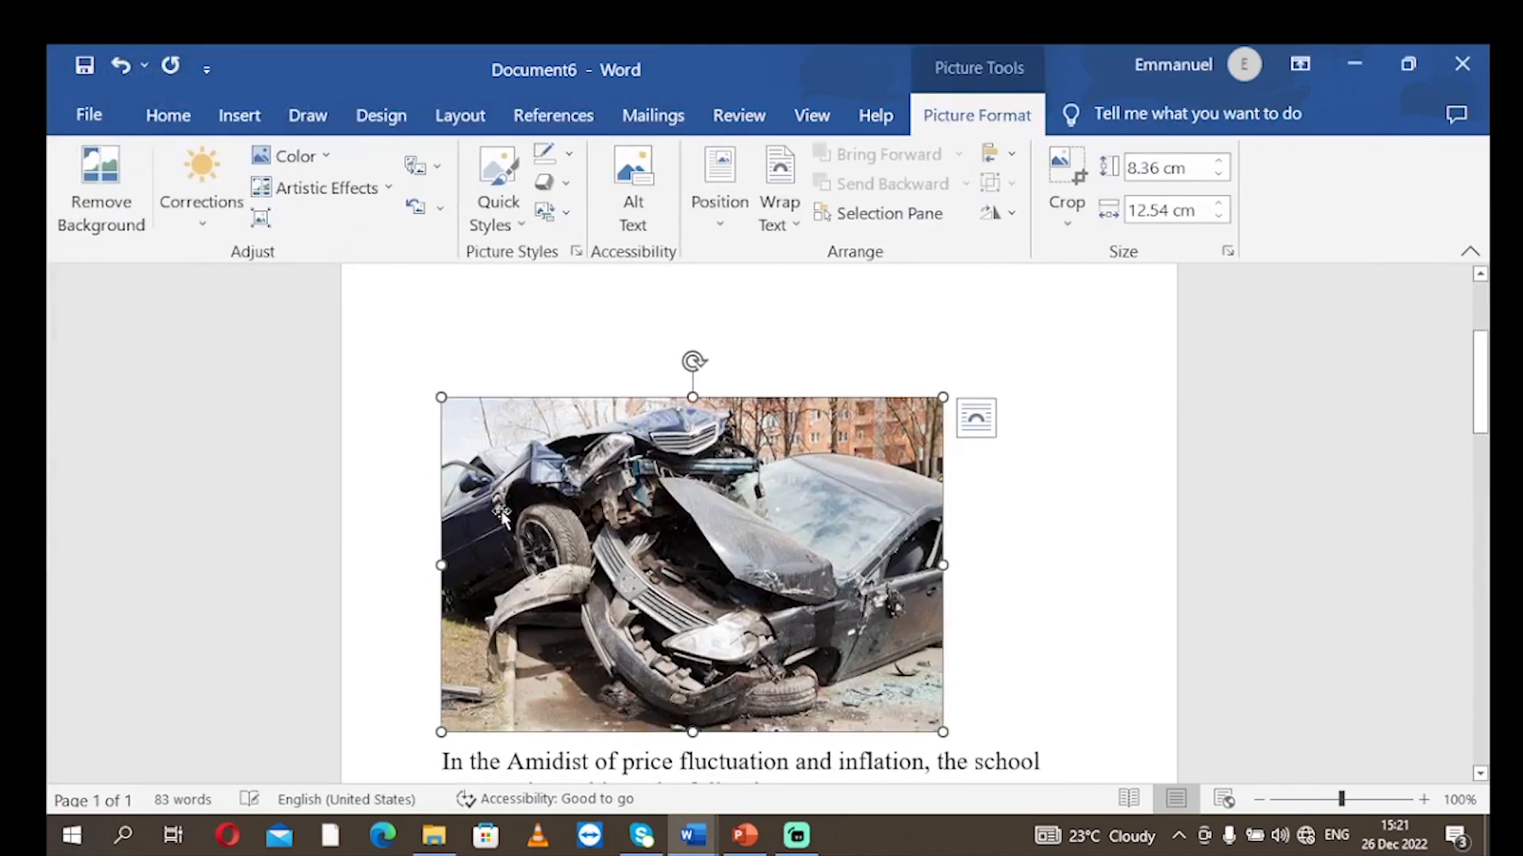
- Set the car picture's text wrapping to In Front of Text
{"action": "scroll", "coordinate": [909, 511], "scroll_direction": "down", "scroll_amount": 3}
{"action": "scroll", "coordinate": [914, 506], "scroll_direction": "up", "scroll_amount": 6}
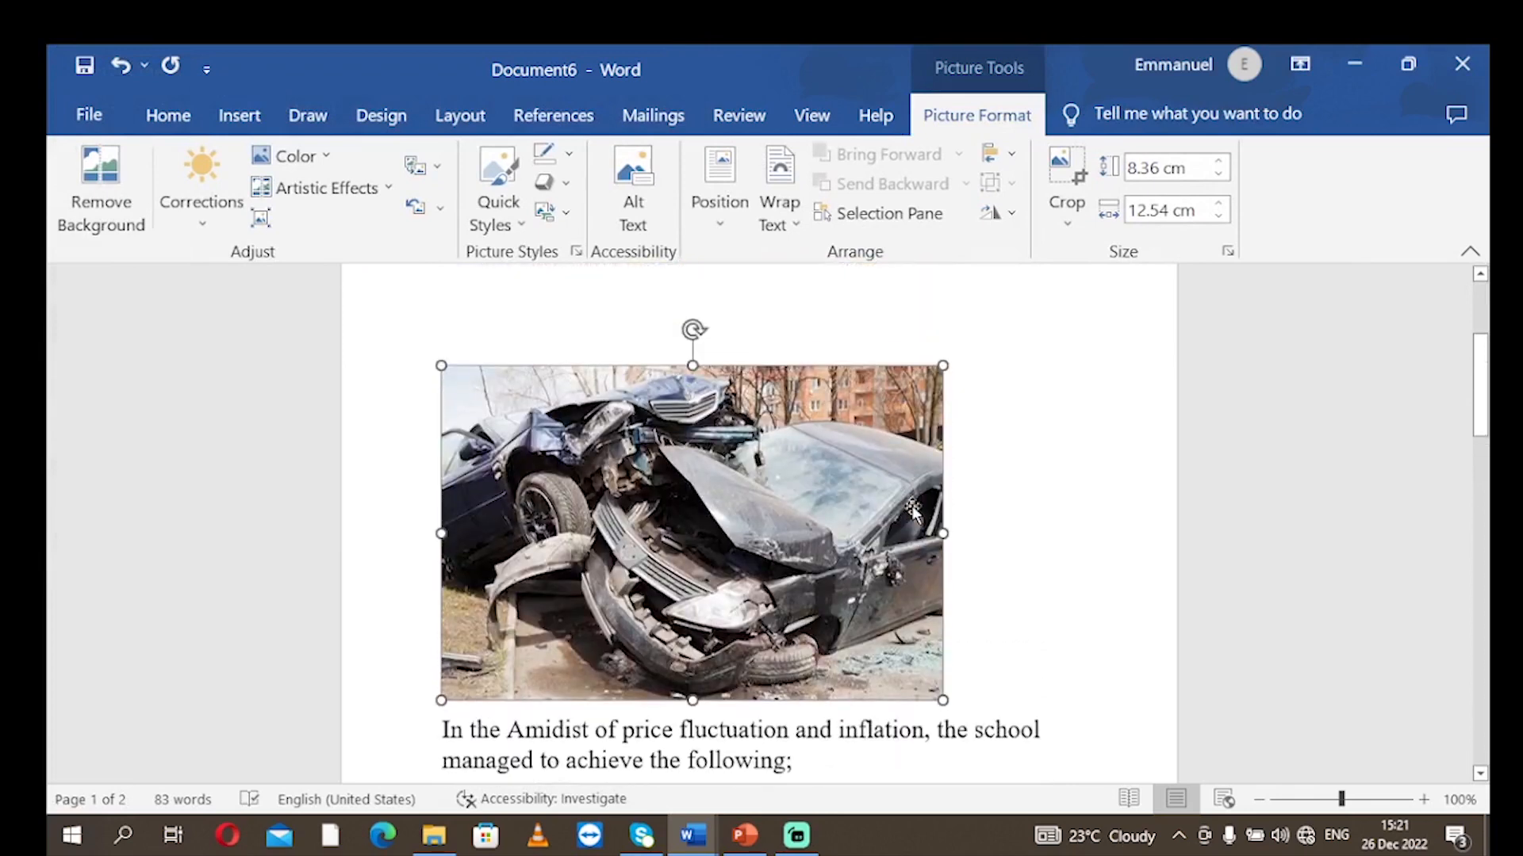
{"action": "scroll", "coordinate": [913, 506], "scroll_direction": "down", "scroll_amount": 2}
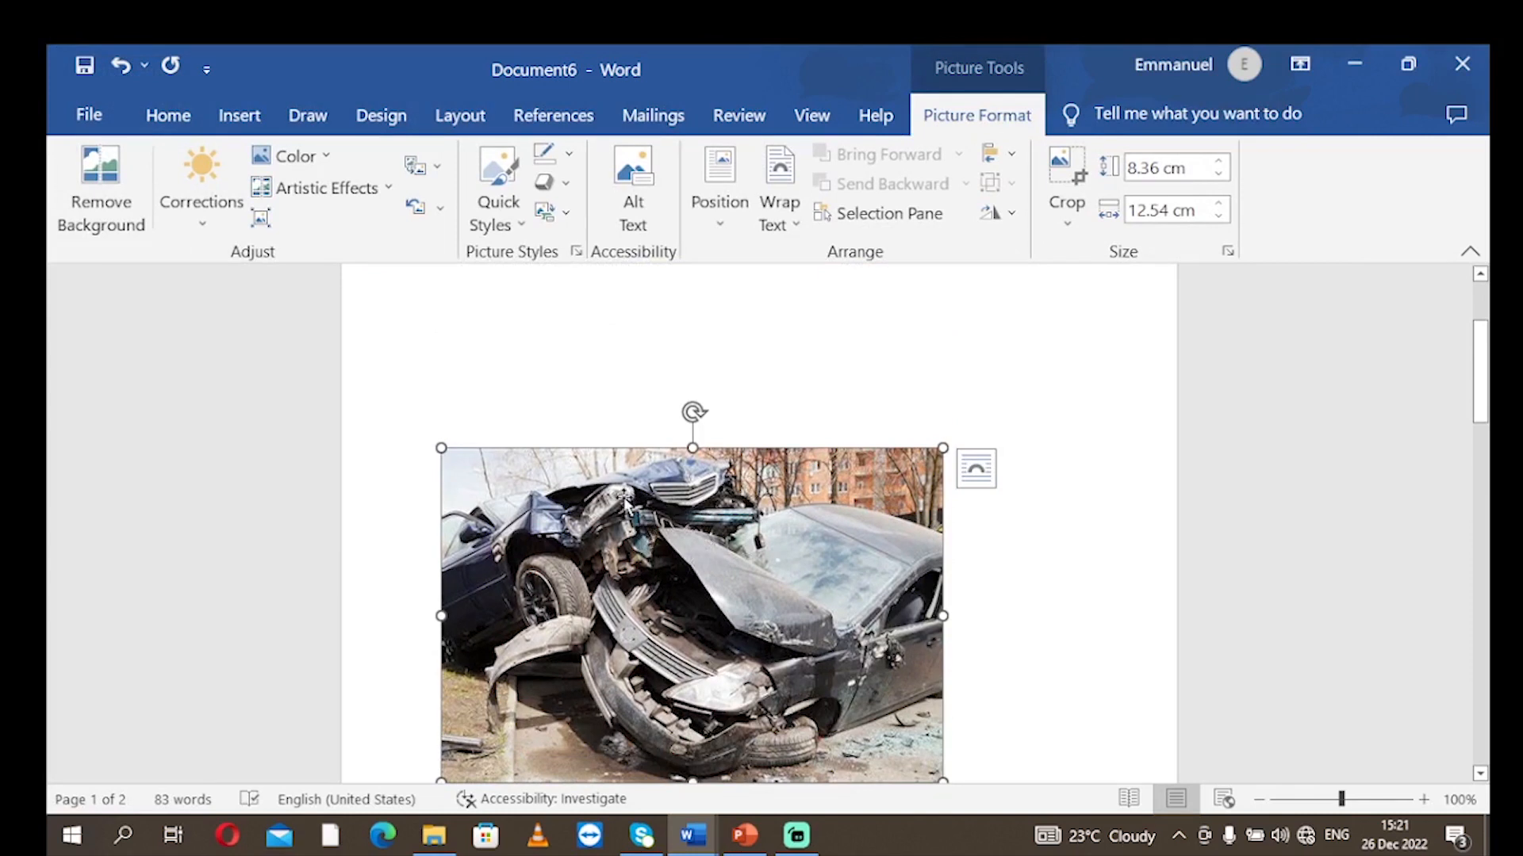
{"action": "left_click_drag", "start_coordinate": [631, 500], "coordinate": [666, 512]}
{"action": "left_click", "coordinate": [977, 471]}
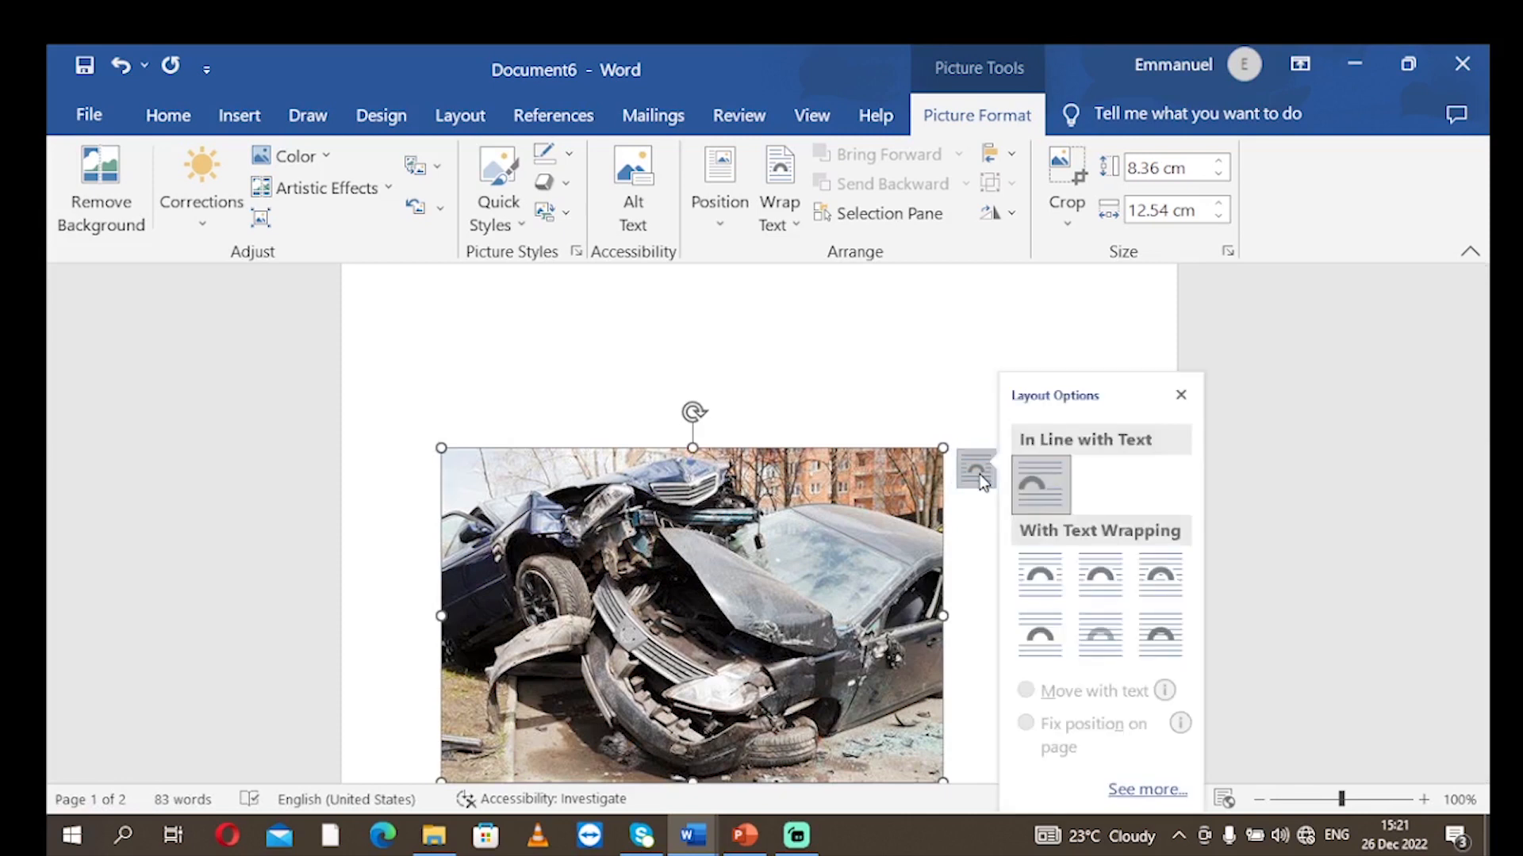
{"action": "left_click", "coordinate": [1175, 646]}
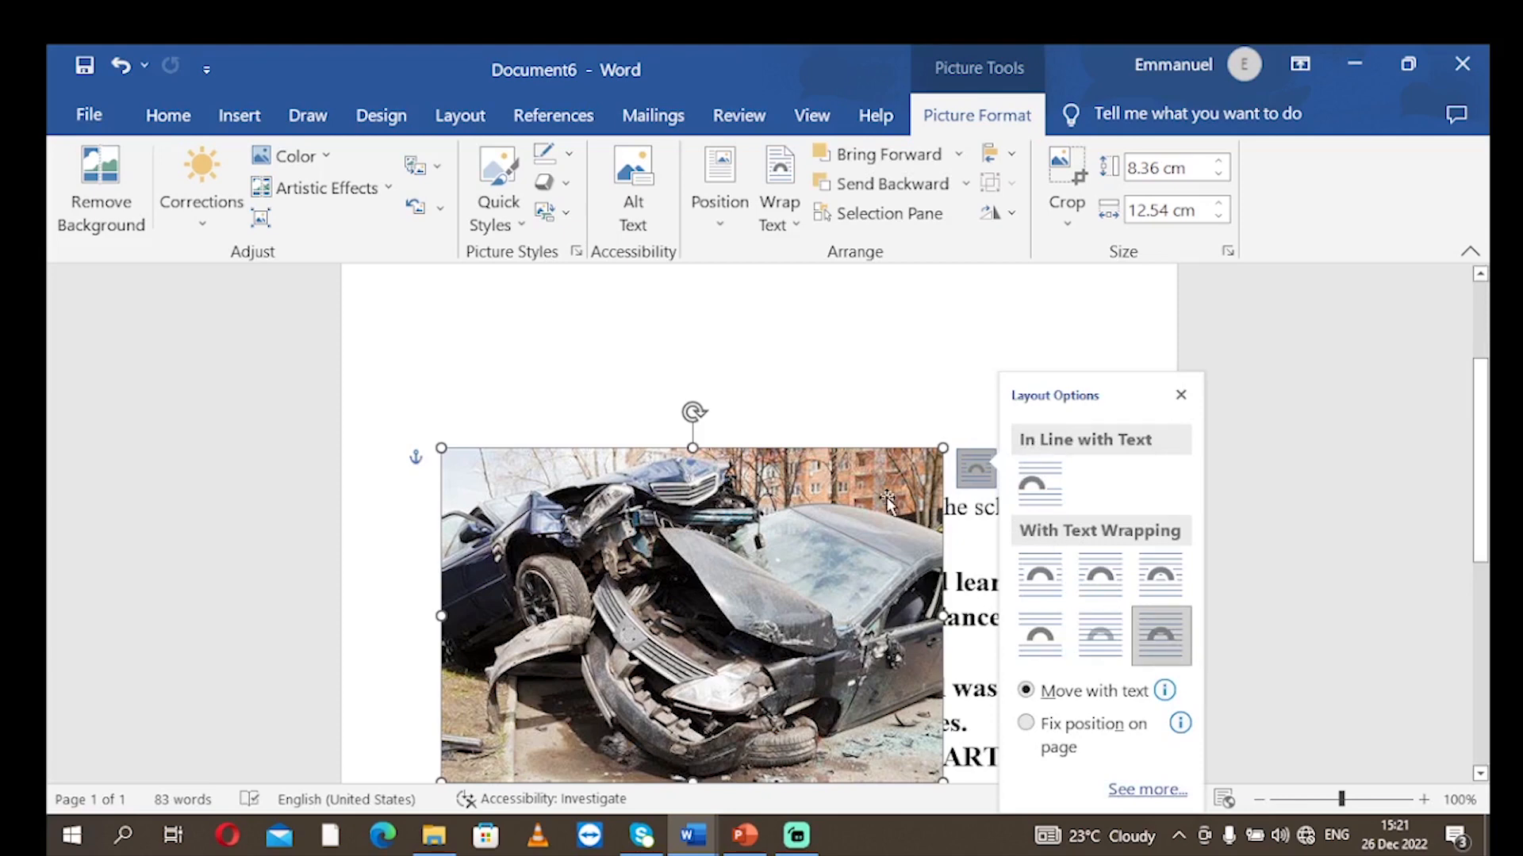
- Move the car picture up so it sits just below the ACHIEVEMENTS heading
{"action": "left_click_drag", "start_coordinate": [817, 501], "coordinate": [850, 408]}
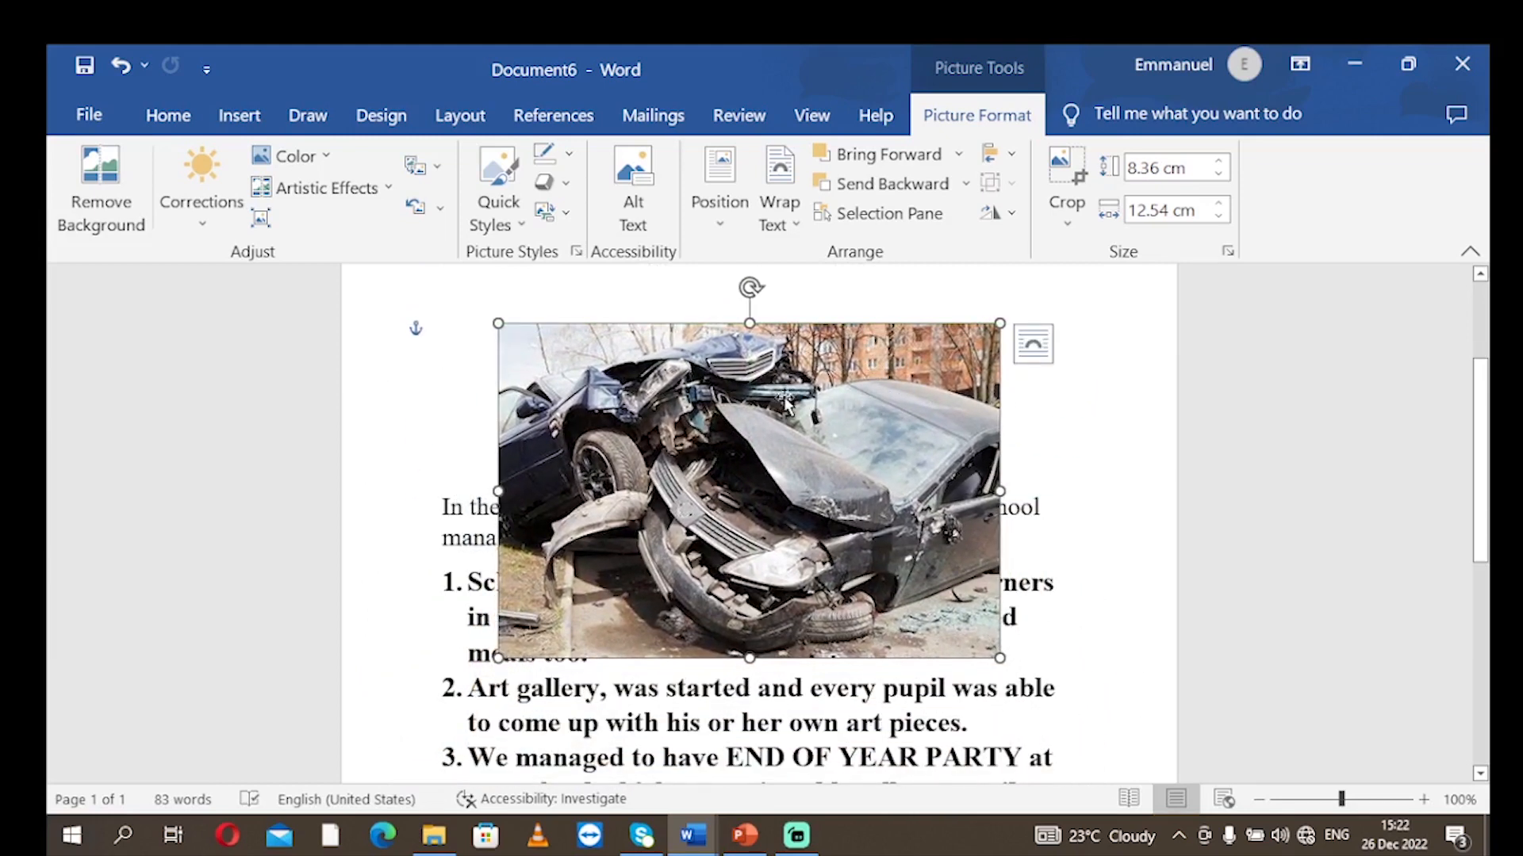
{"action": "left_click_drag", "start_coordinate": [747, 414], "coordinate": [651, 357]}
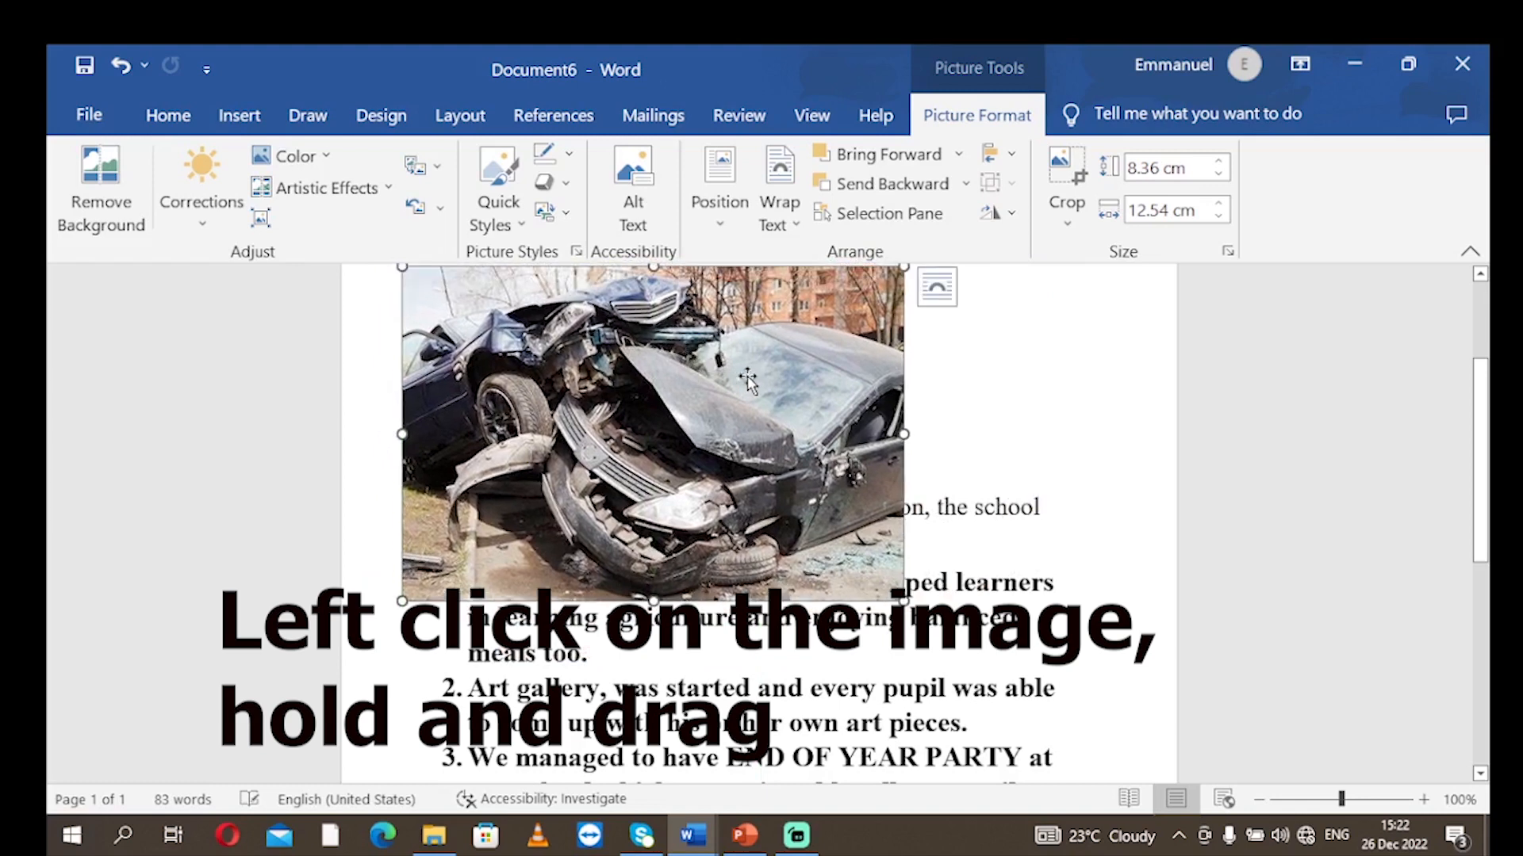
{"action": "scroll", "coordinate": [745, 385], "scroll_direction": "up", "scroll_amount": 3}
{"action": "left_click_drag", "start_coordinate": [697, 501], "coordinate": [700, 459]}
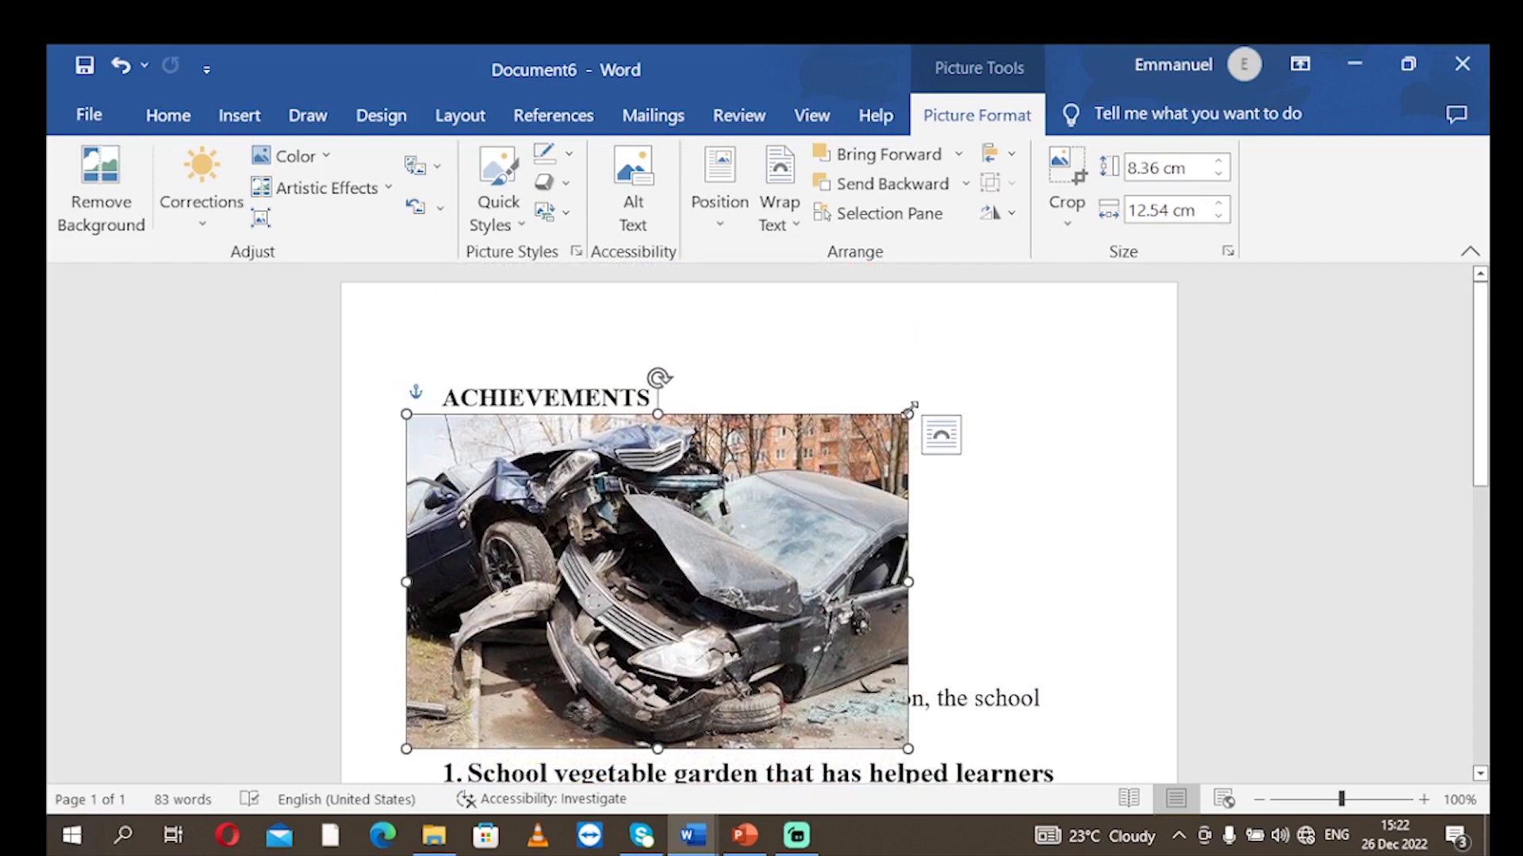
- Shrink the car picture to about 6.3 cm high and 9.4 cm wide, and fit it between the heading and the introductory paragraph
{"action": "left_click_drag", "start_coordinate": [910, 409], "coordinate": [800, 494]}
{"action": "left_click_drag", "start_coordinate": [678, 517], "coordinate": [690, 441]}
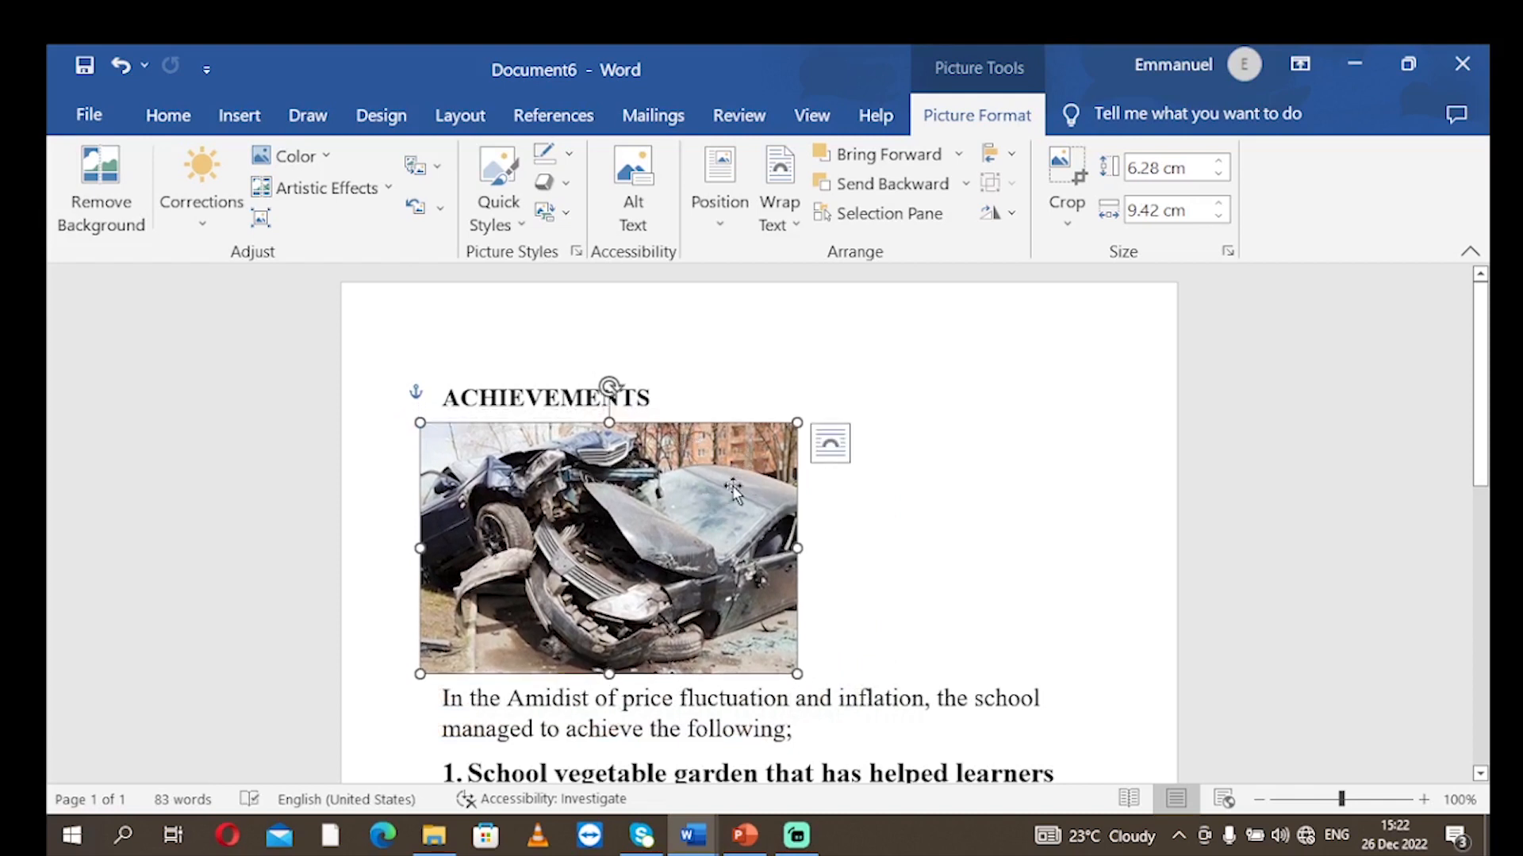
{"action": "left_click", "coordinate": [878, 535]}
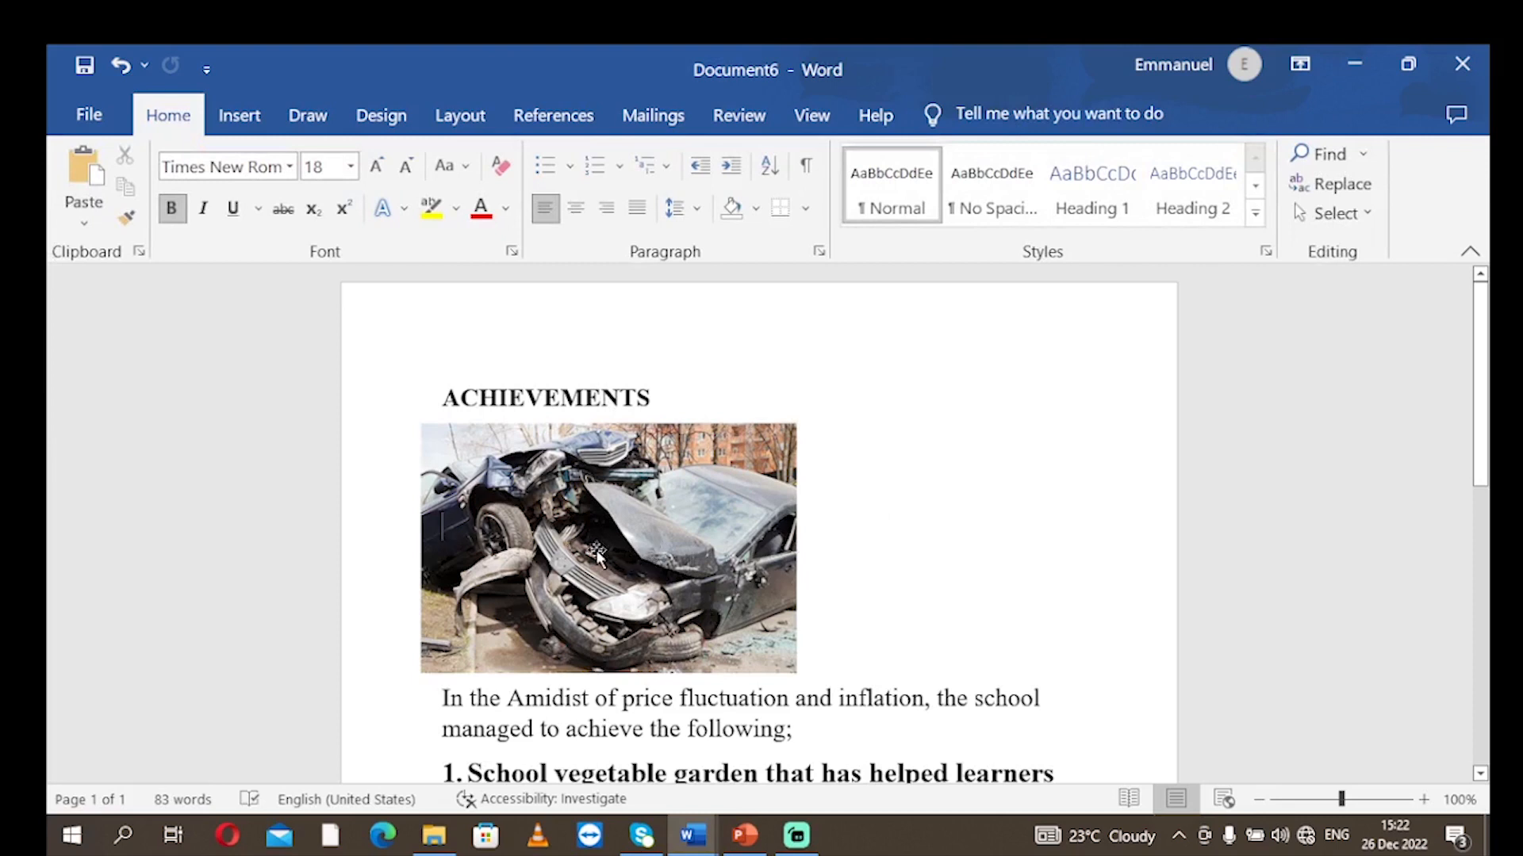
- Apply the picture correction Brightness: +40% Contrast: -40% to the car picture
{"action": "left_click", "coordinate": [638, 539]}
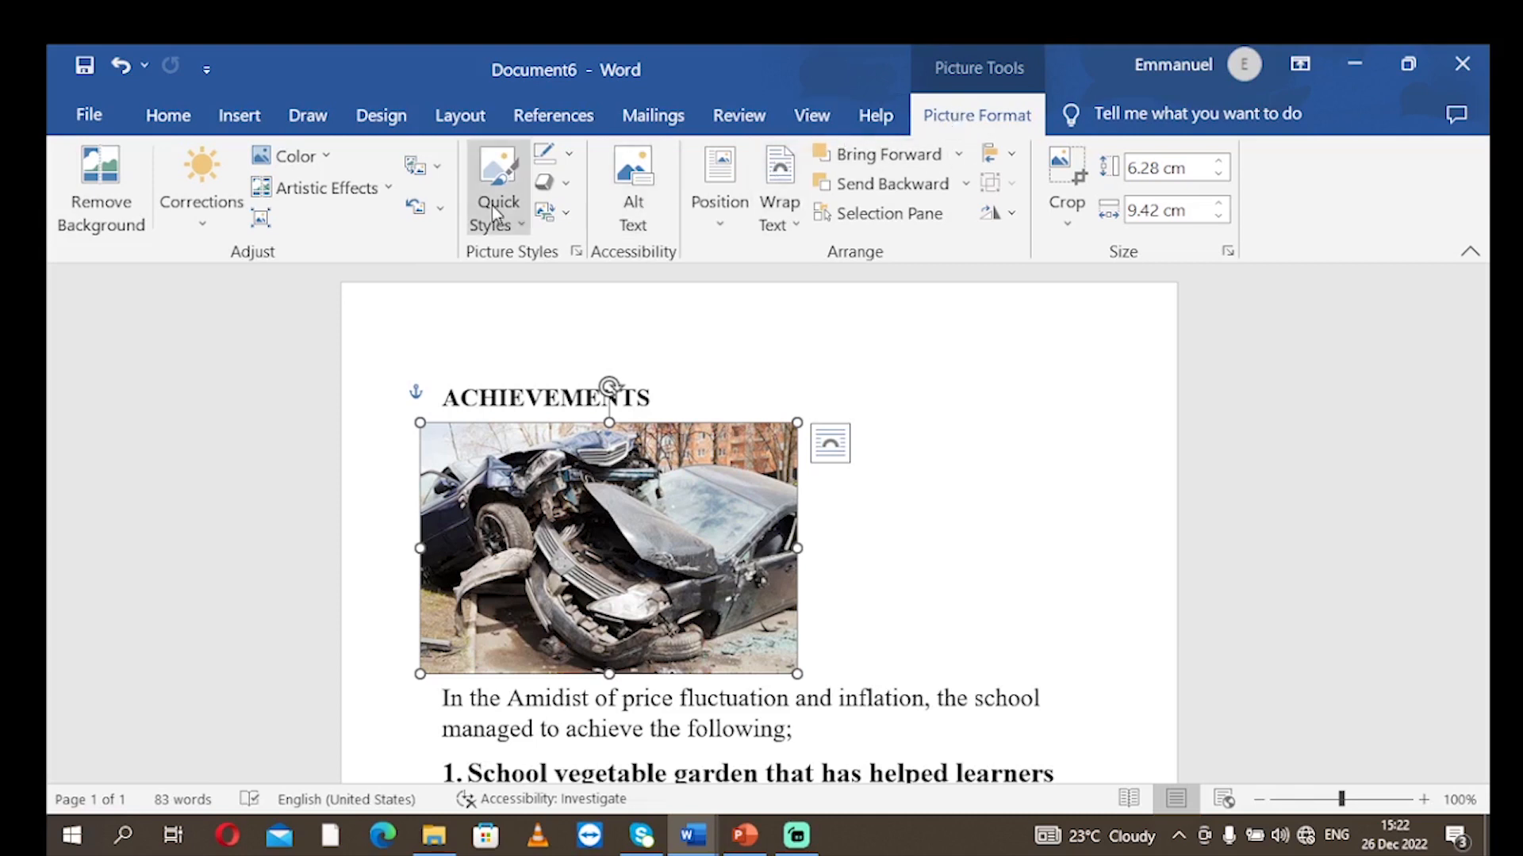
{"action": "left_click", "coordinate": [202, 226]}
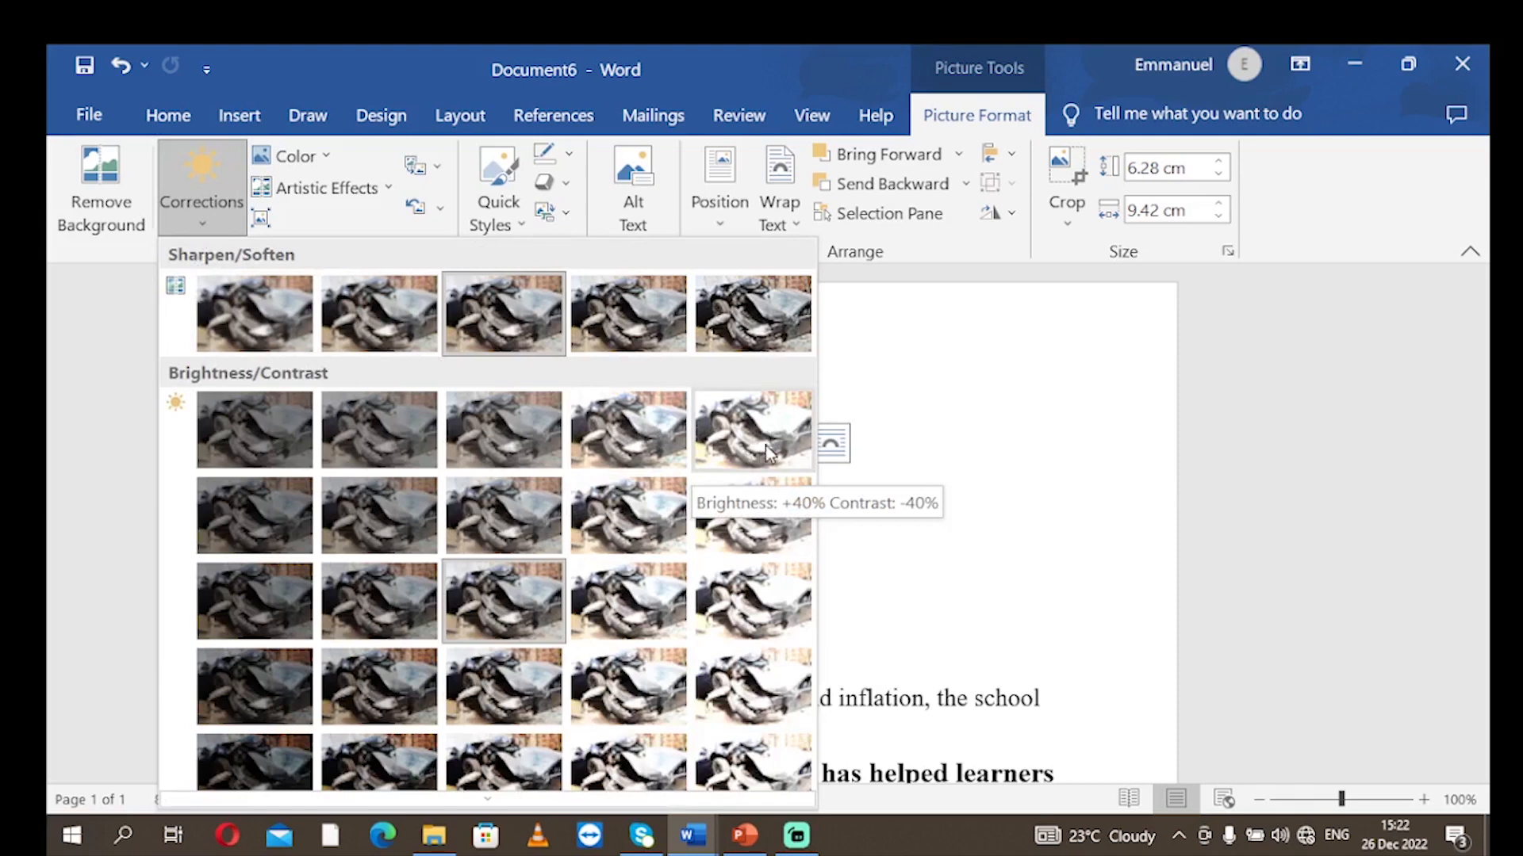
{"action": "left_click", "coordinate": [740, 437]}
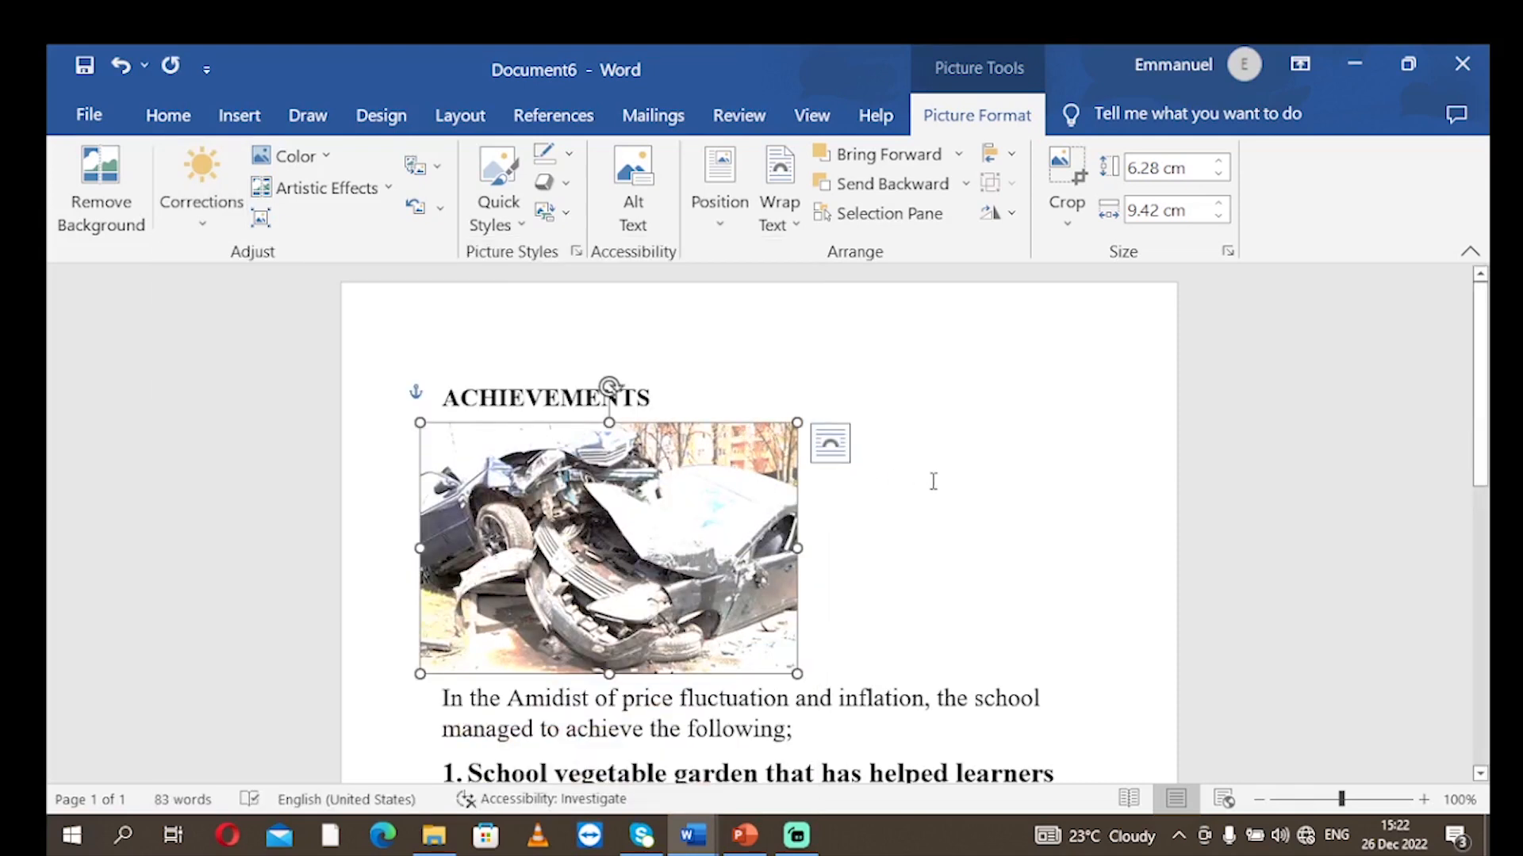
{"action": "left_click", "coordinate": [963, 533]}
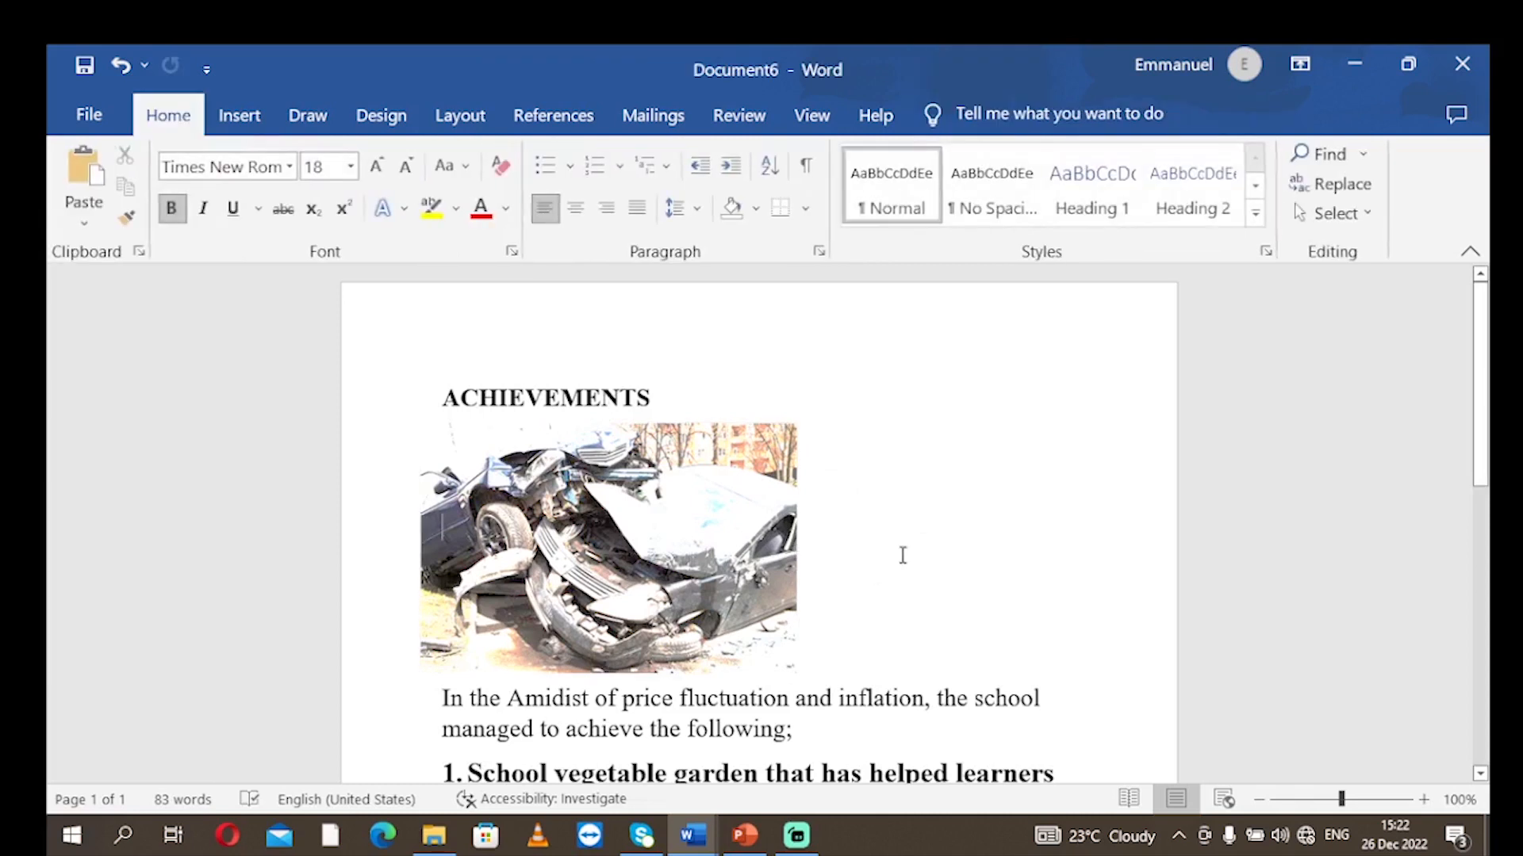
- Browse the artistic effects available for the car picture without applying one
{"action": "left_click", "coordinate": [694, 572]}
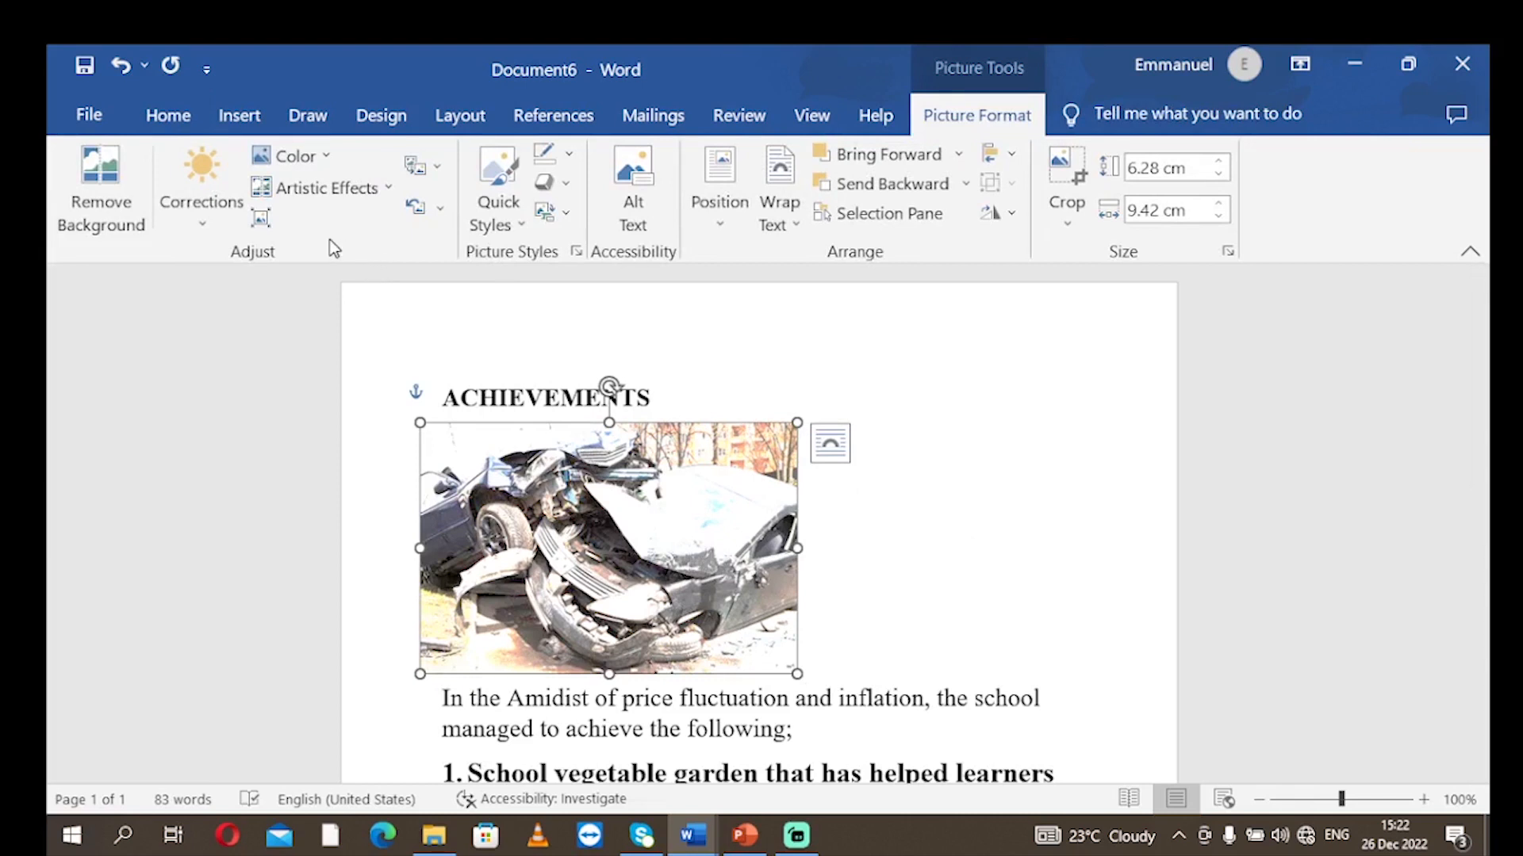
{"action": "left_click", "coordinate": [383, 191]}
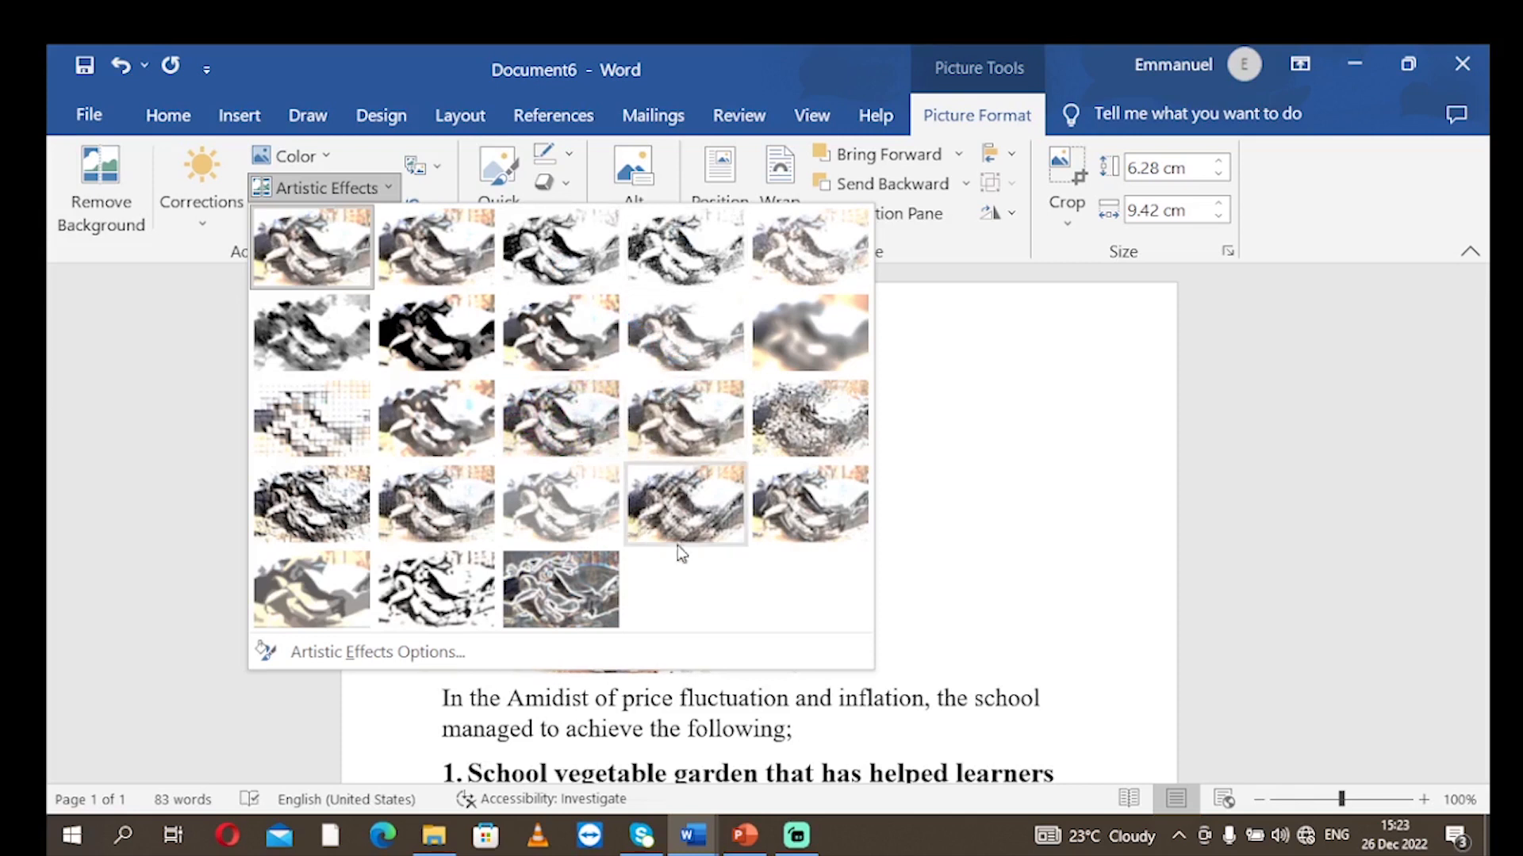
{"action": "left_click", "coordinate": [1026, 438]}
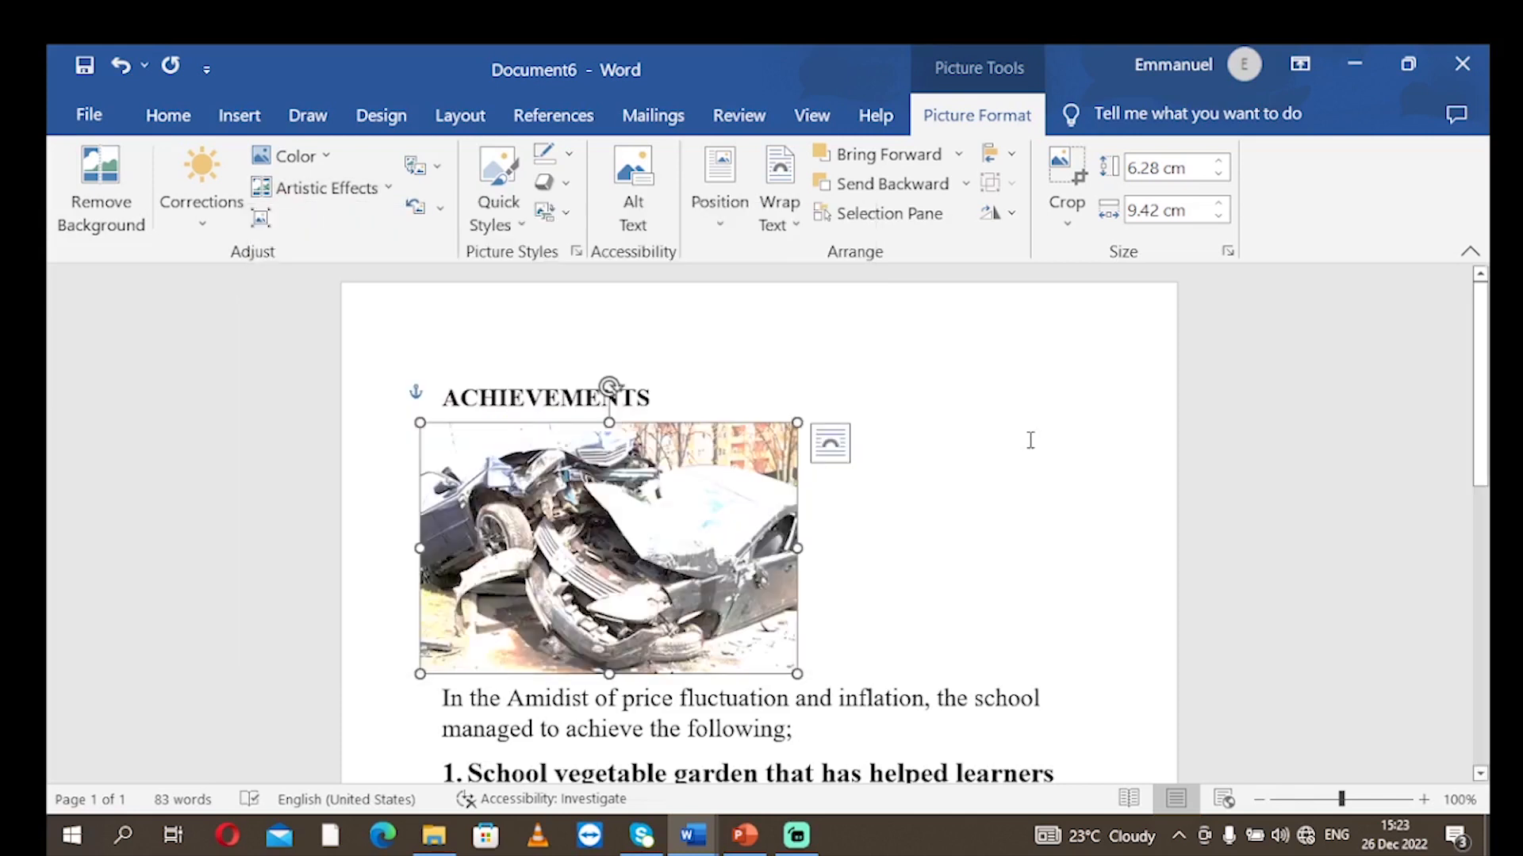
- Apply the Moderate Frame, Black picture style to the car picture
{"action": "left_click", "coordinate": [518, 225]}
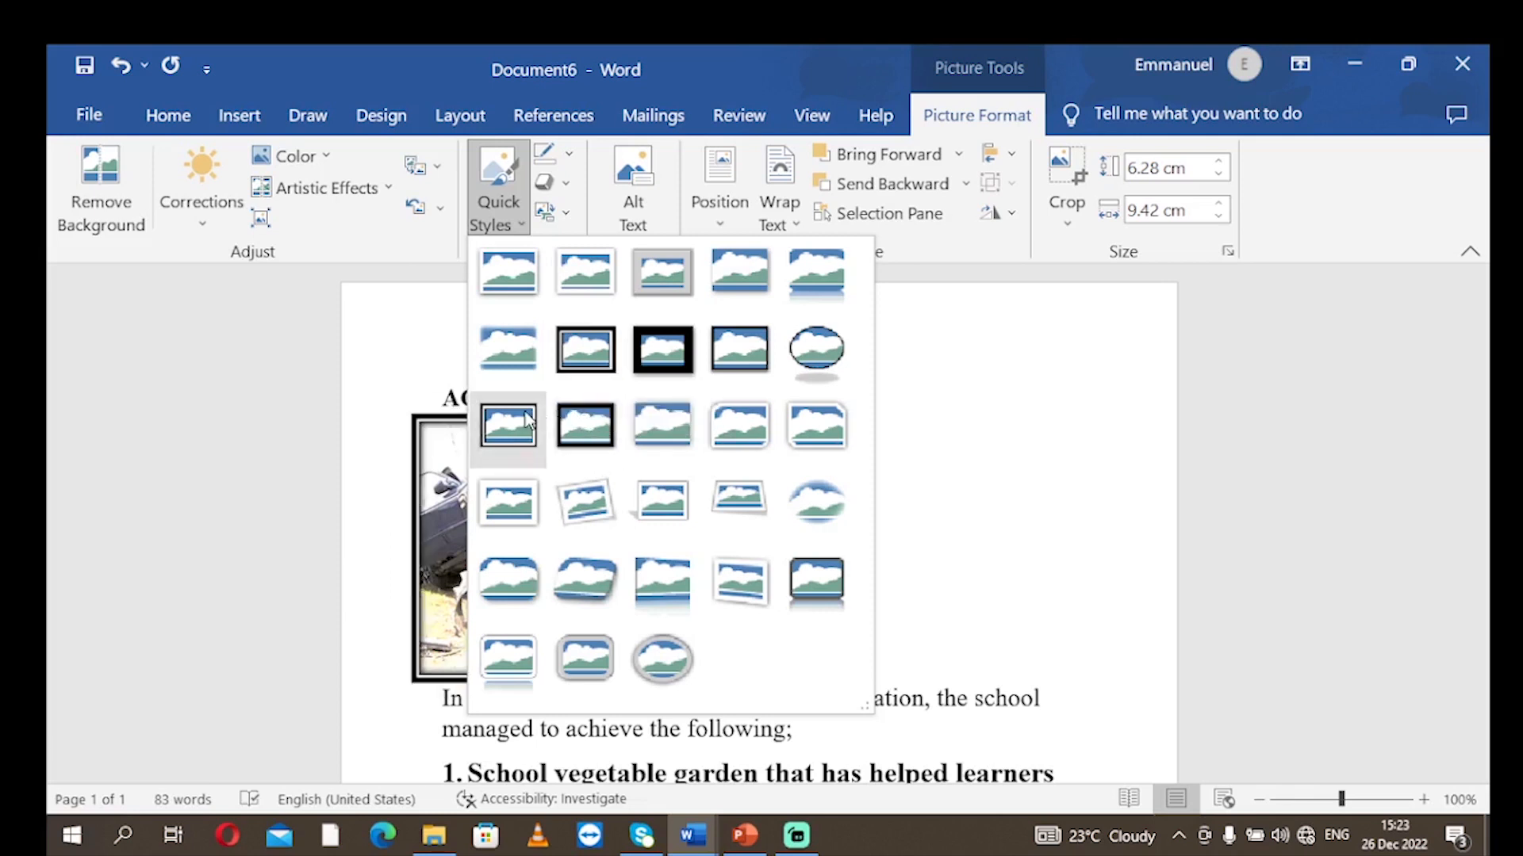
{"action": "left_click", "coordinate": [585, 420]}
{"action": "left_click", "coordinate": [1119, 517]}
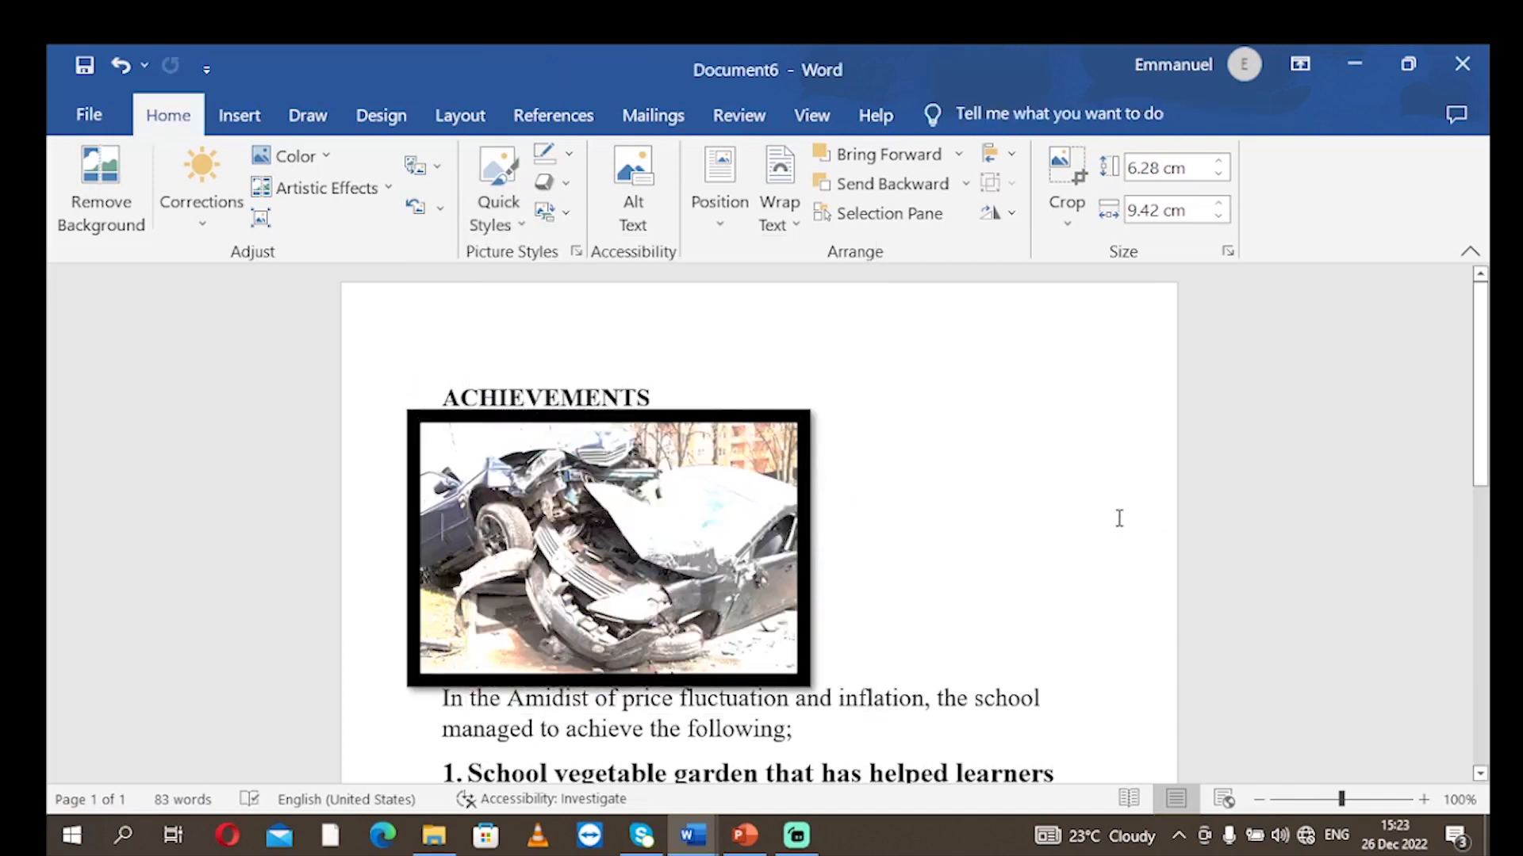
- Change the car picture's style to the black frame with a thin white inner line
{"action": "left_click", "coordinate": [783, 601]}
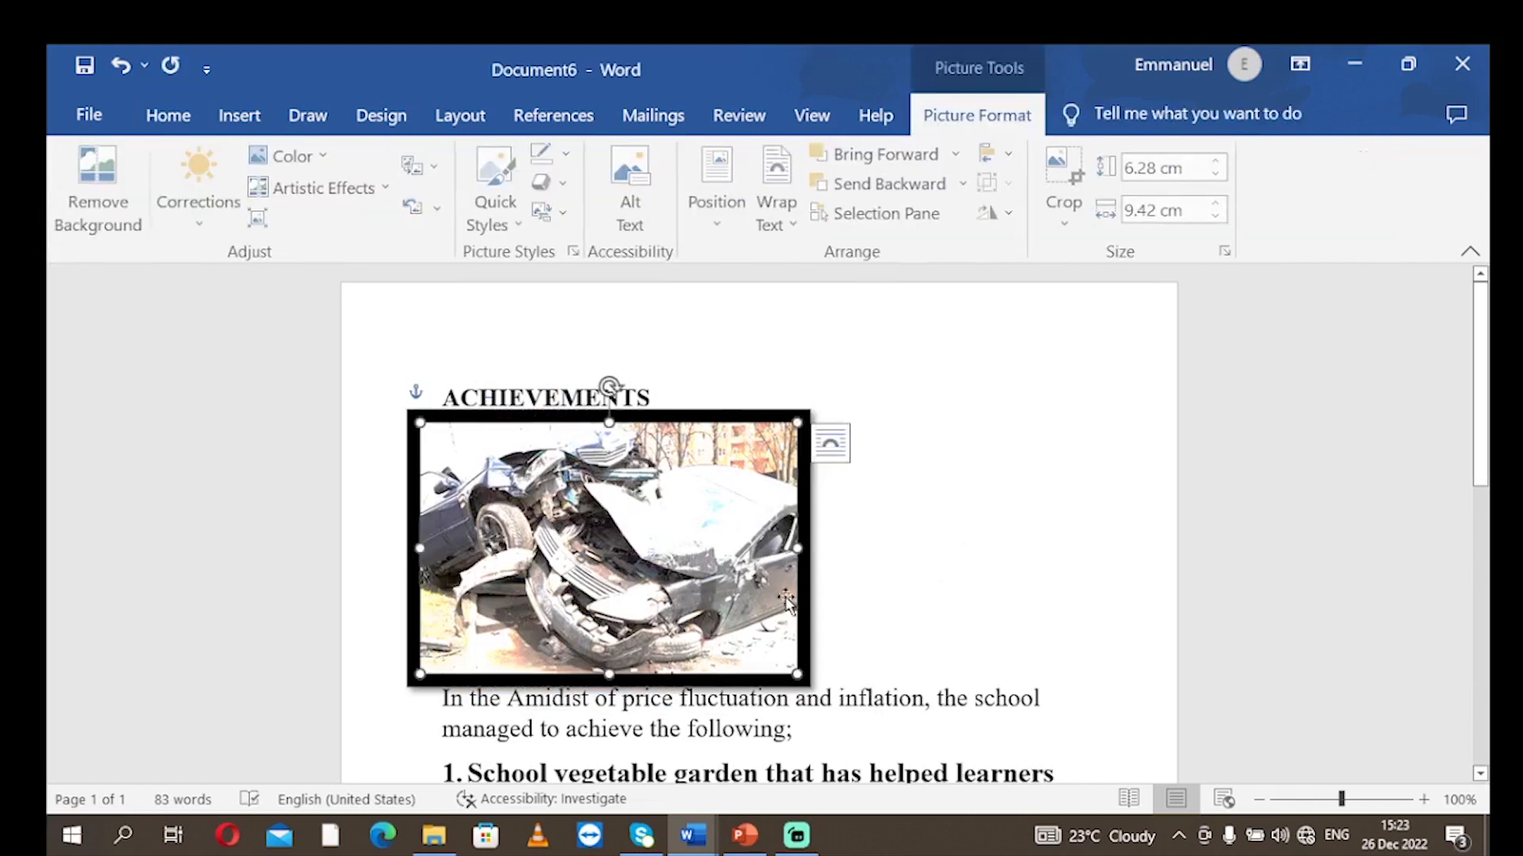
{"action": "left_click", "coordinate": [498, 215]}
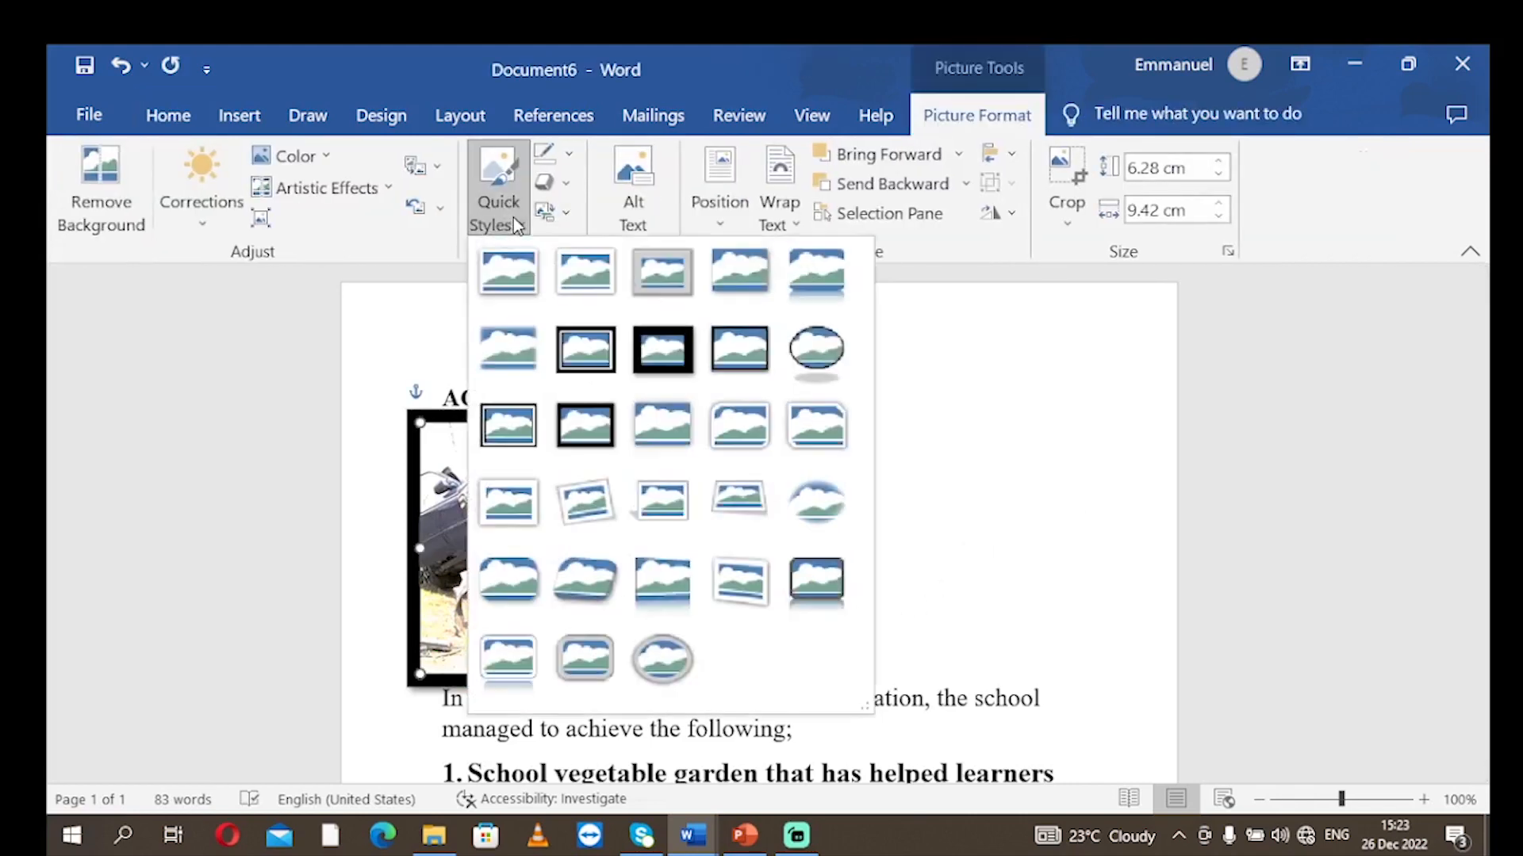
{"action": "left_click", "coordinate": [528, 438]}
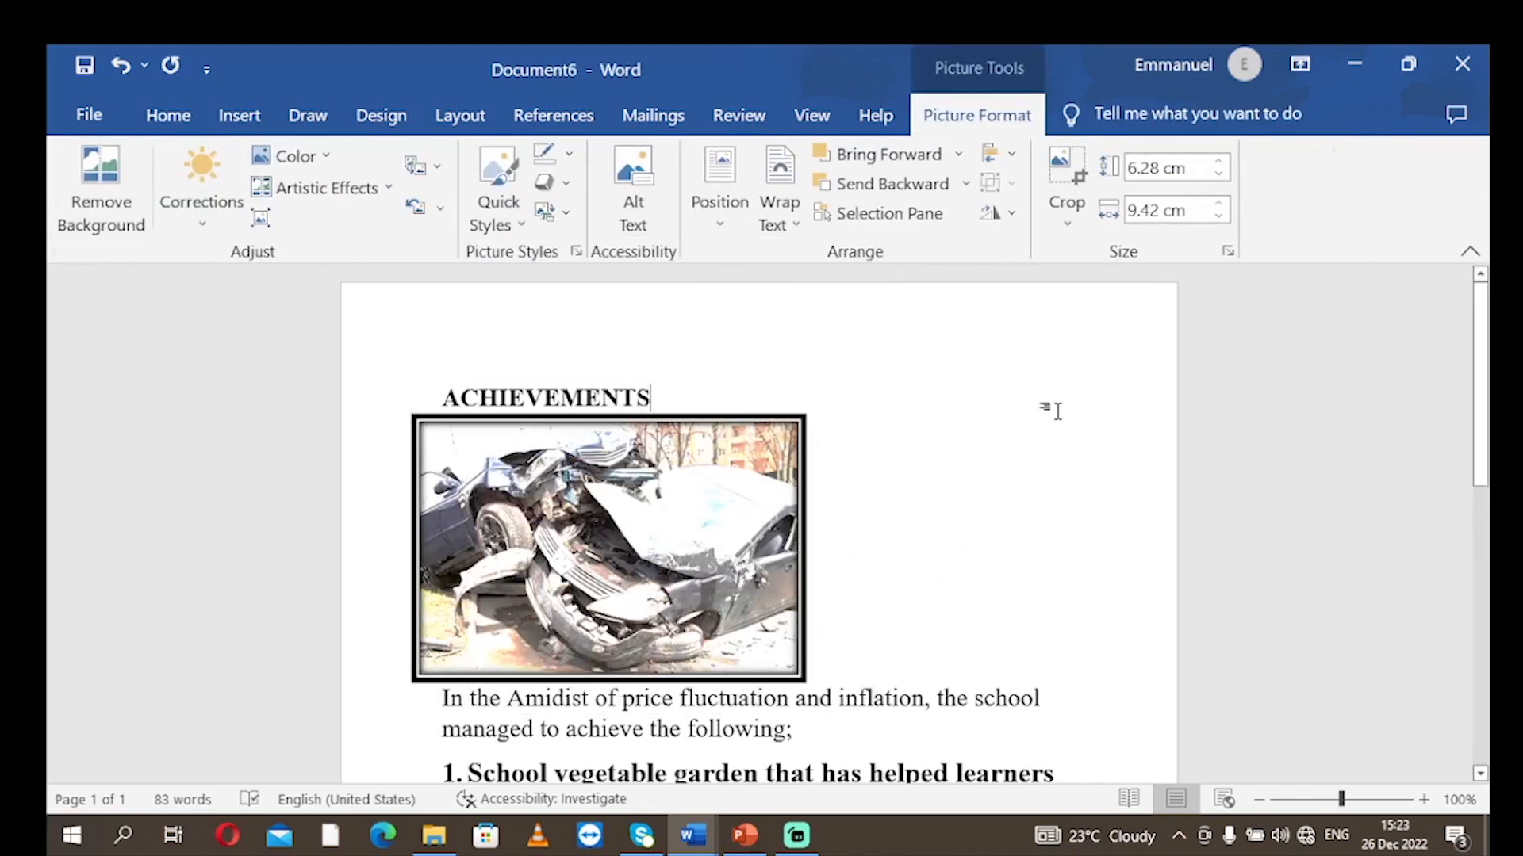
{"action": "left_click", "coordinate": [1094, 475]}
- Reposition the framed picture below the heading so that its outer edge lines up with the text's left margin
{"action": "scroll", "coordinate": [1095, 479], "scroll_direction": "down", "scroll_amount": 3}
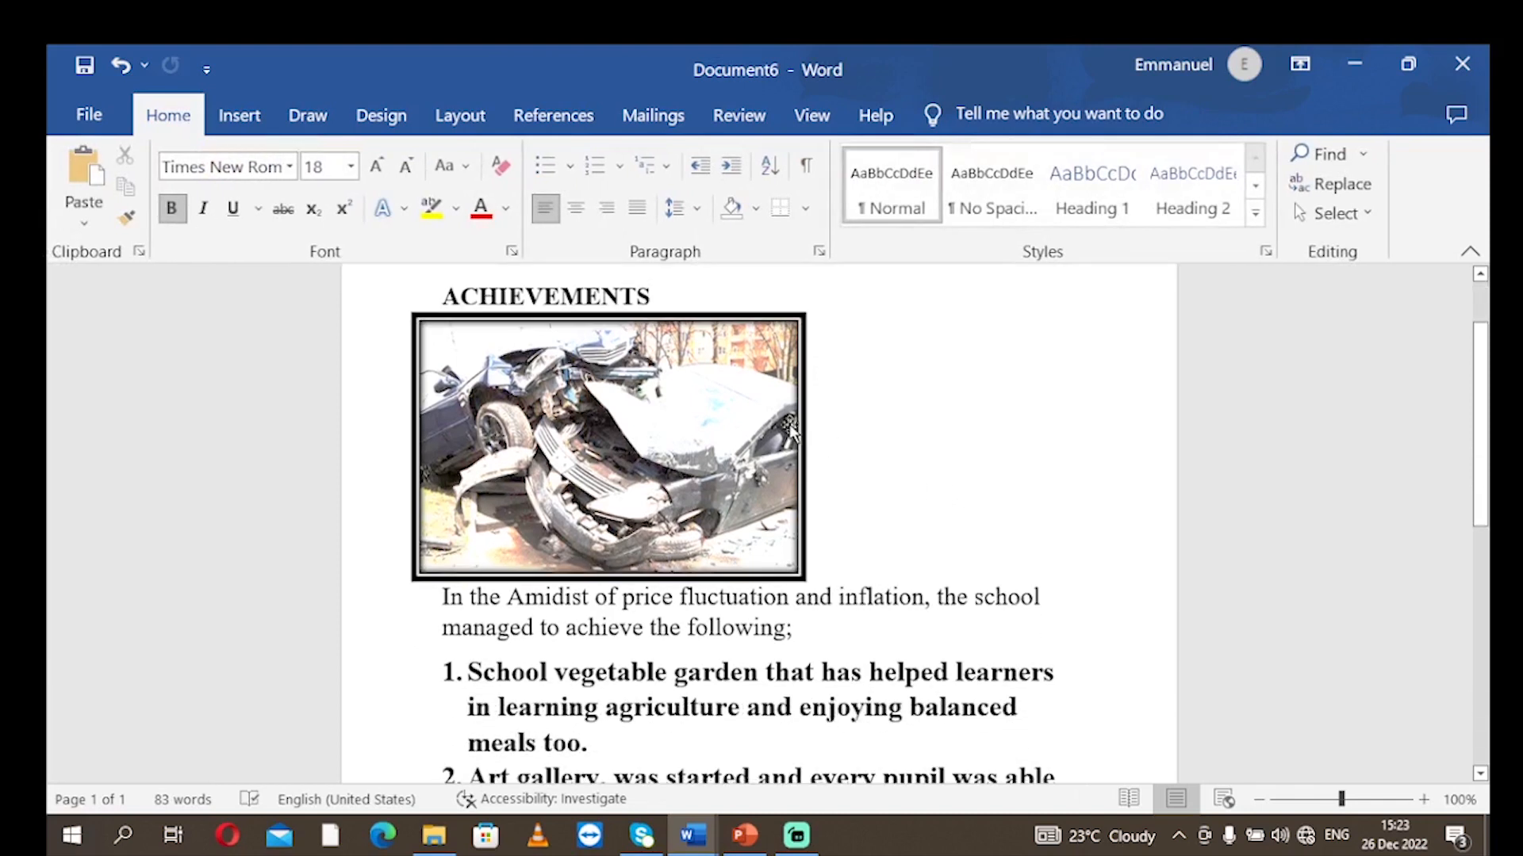
{"action": "left_click", "coordinate": [728, 395]}
{"action": "left_click_drag", "start_coordinate": [727, 394], "coordinate": [809, 395]}
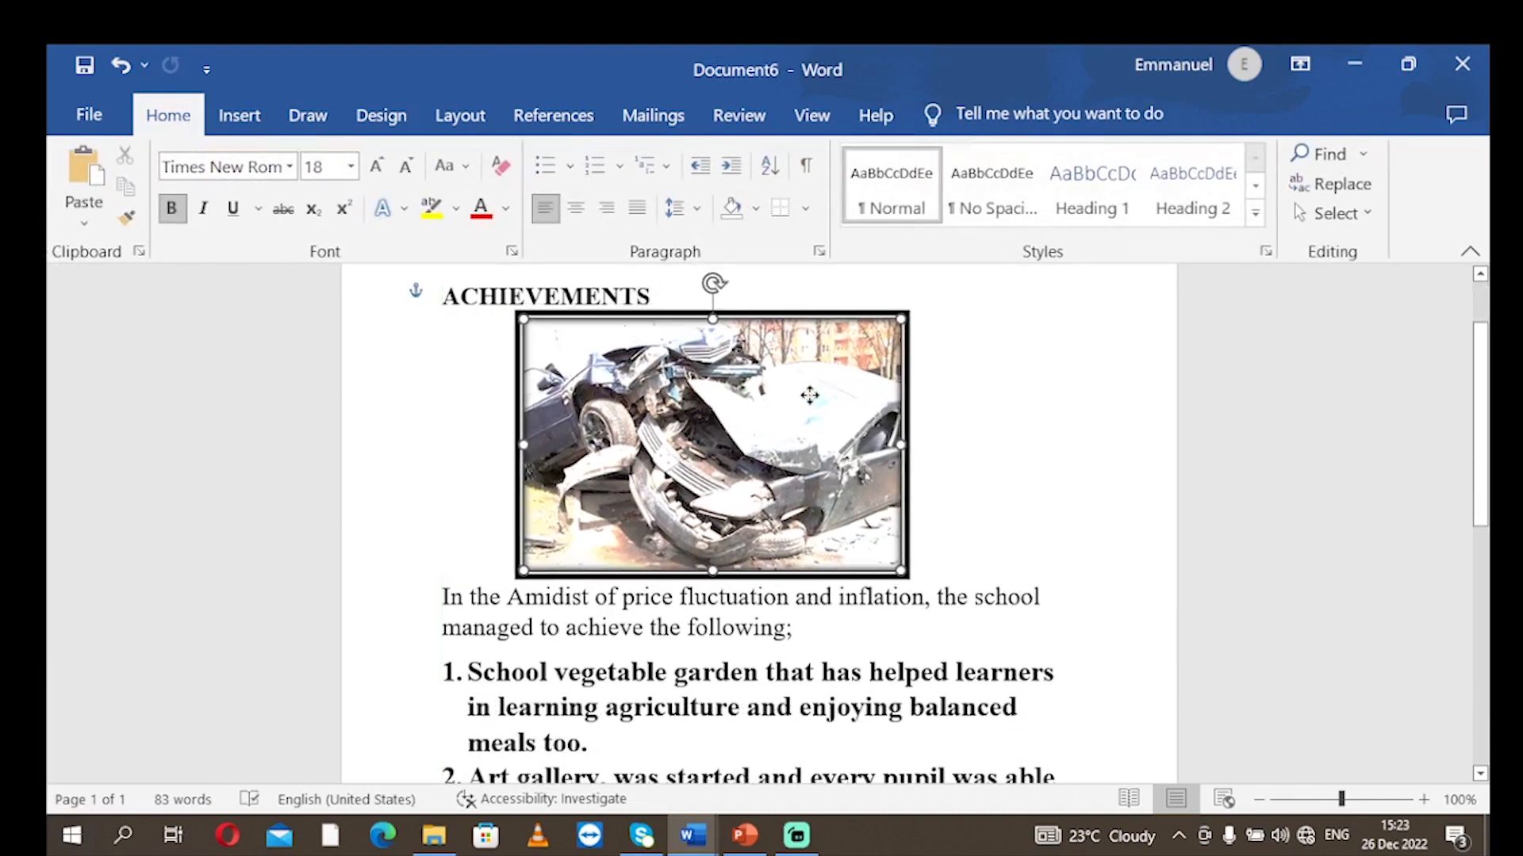
{"action": "left_click", "coordinate": [1181, 473]}
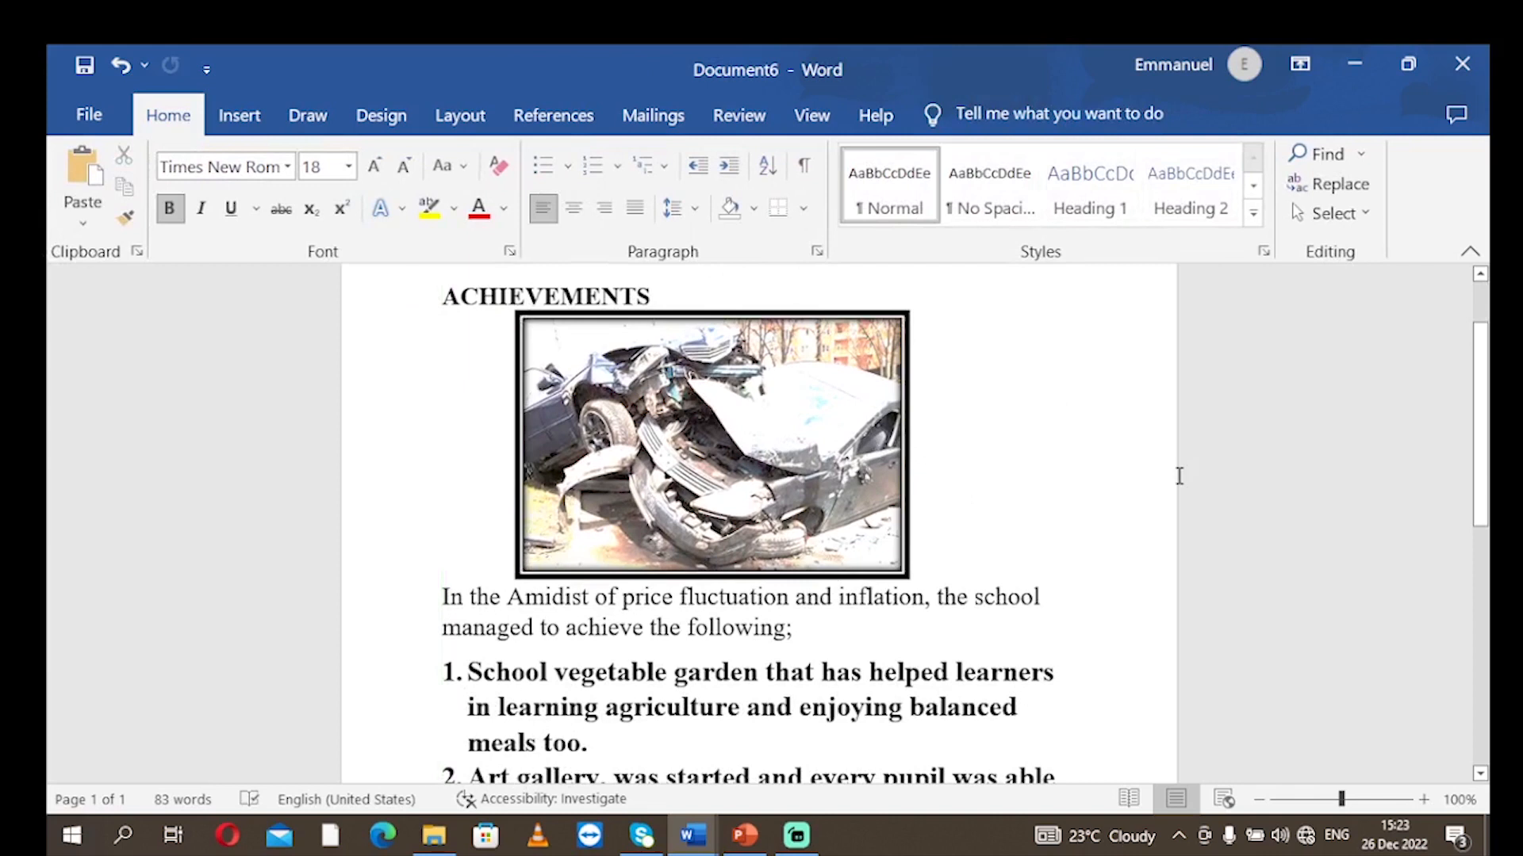
{"action": "left_click_drag", "start_coordinate": [754, 448], "coordinate": [676, 444]}
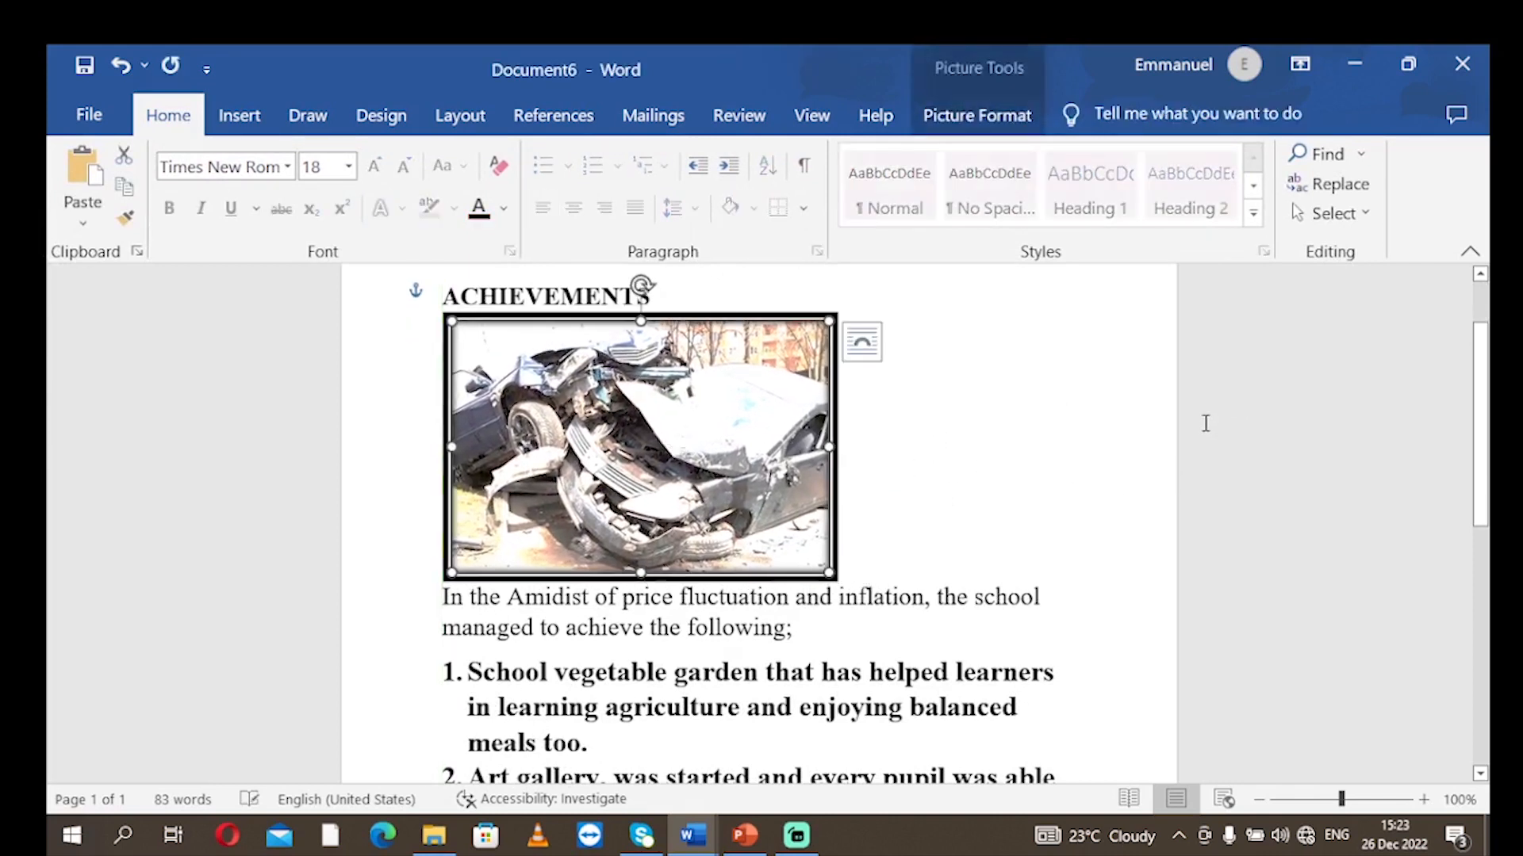
{"action": "left_click", "coordinate": [1206, 424]}
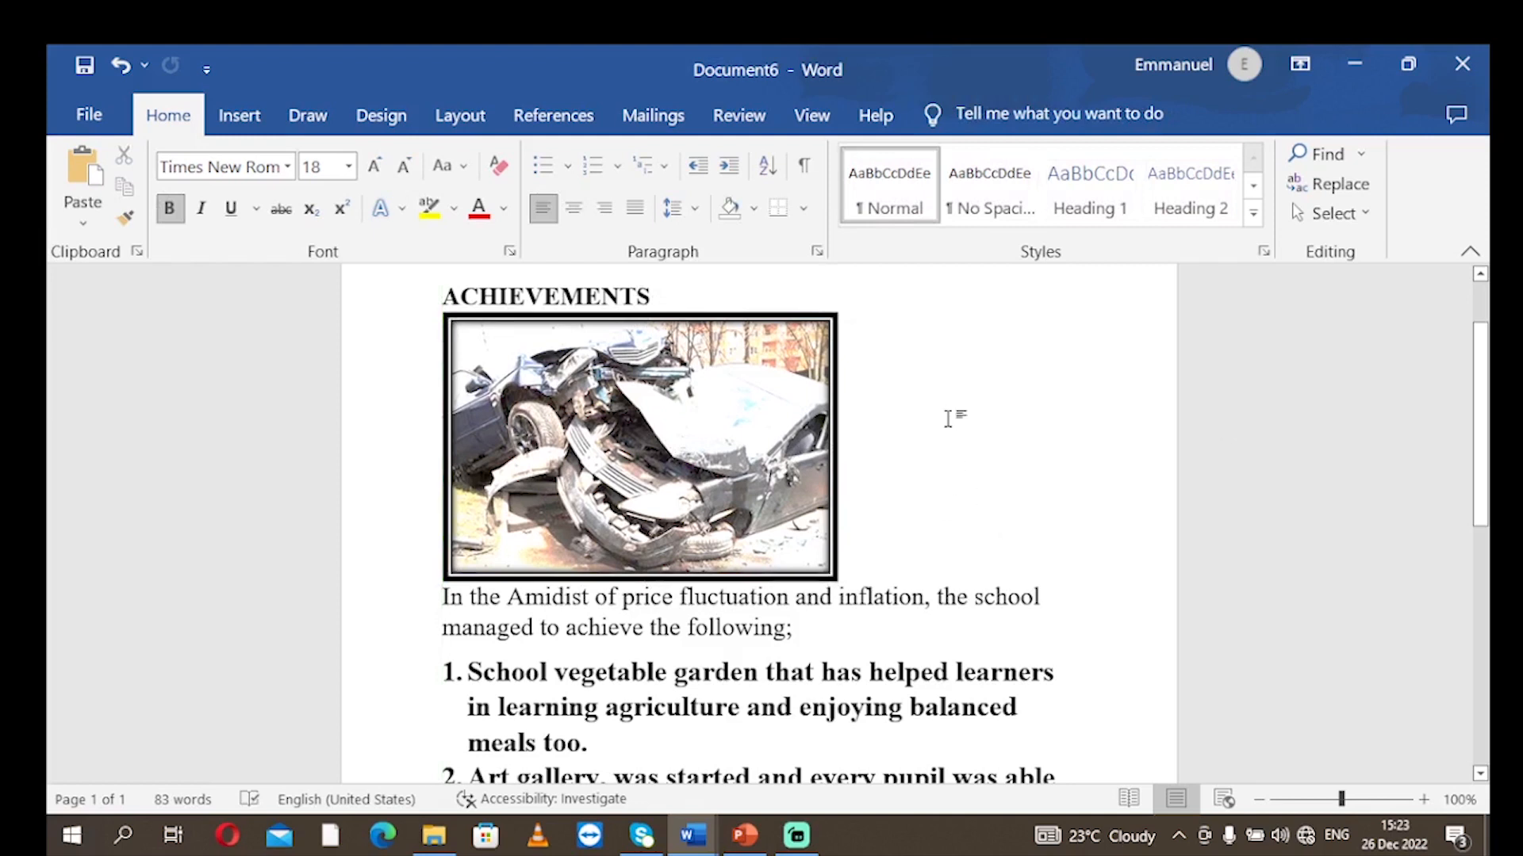
- Draw a text box across the middle of the framed car picture
{"action": "left_click", "coordinate": [656, 375]}
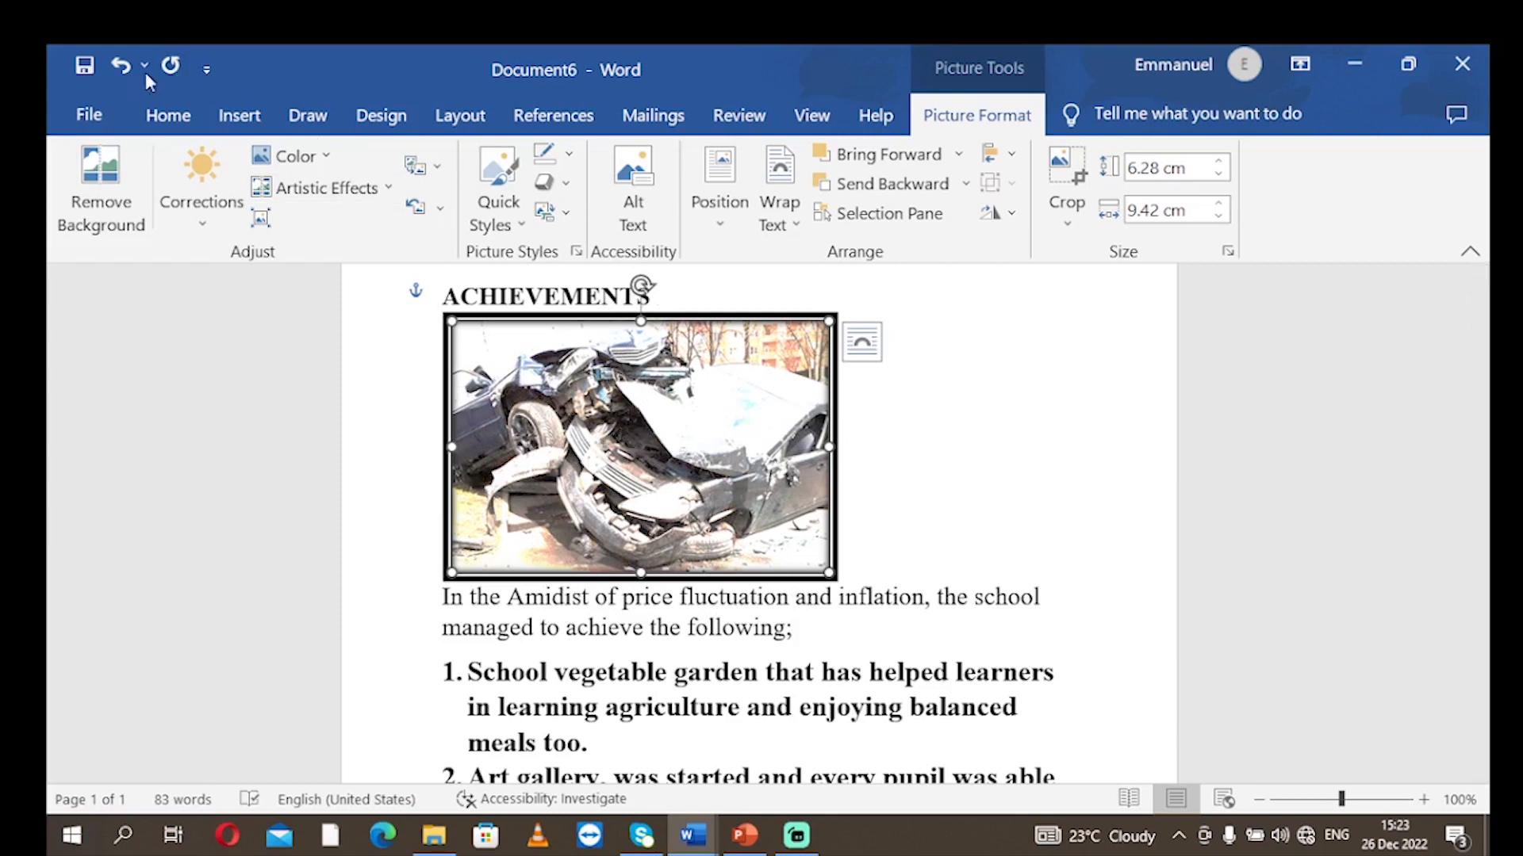
{"action": "left_click", "coordinate": [243, 125]}
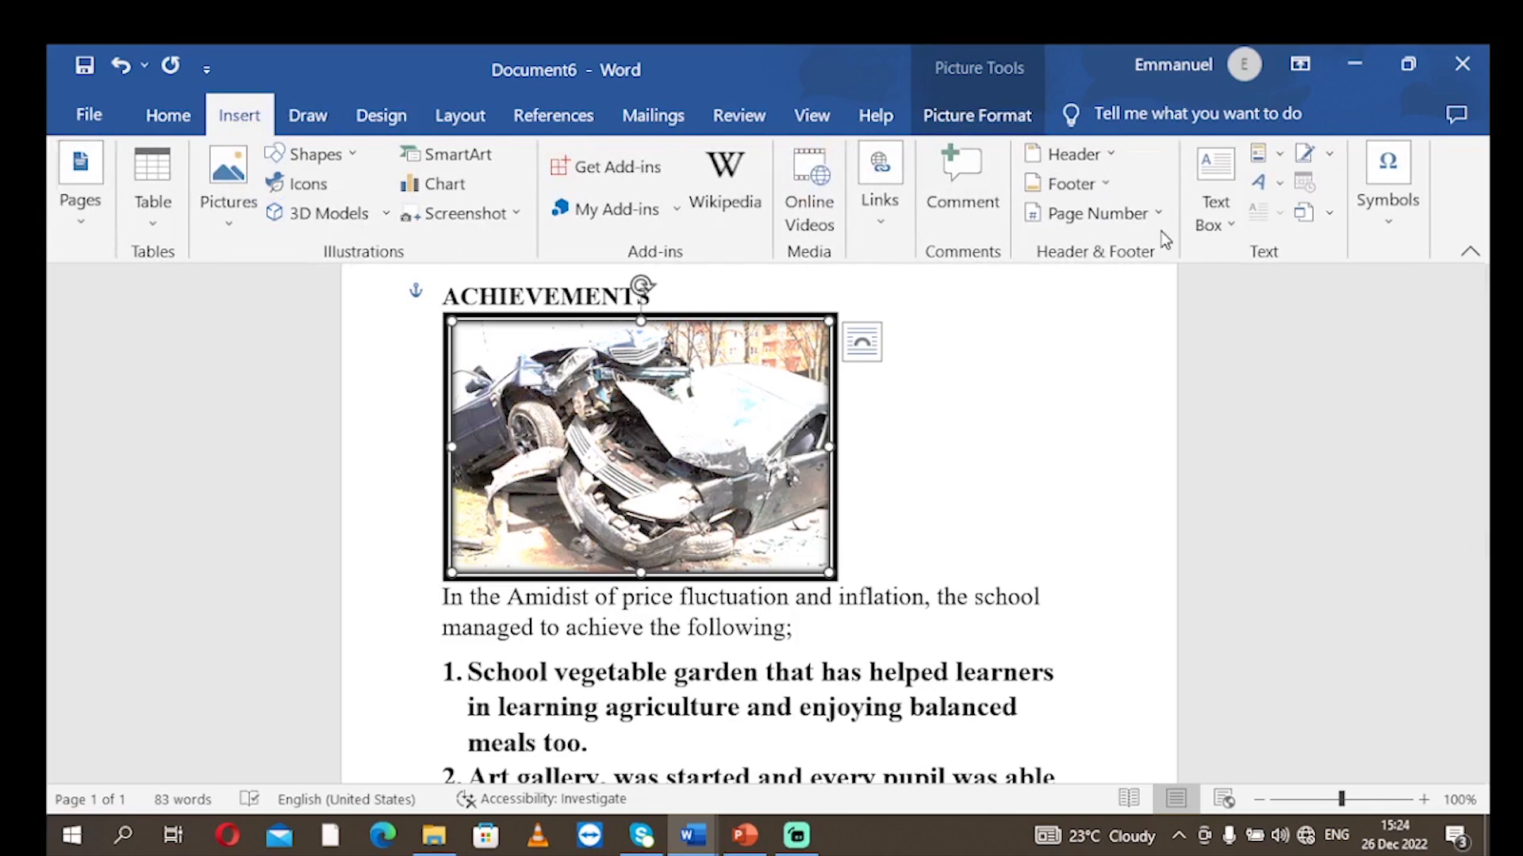
{"action": "left_click", "coordinate": [1226, 228]}
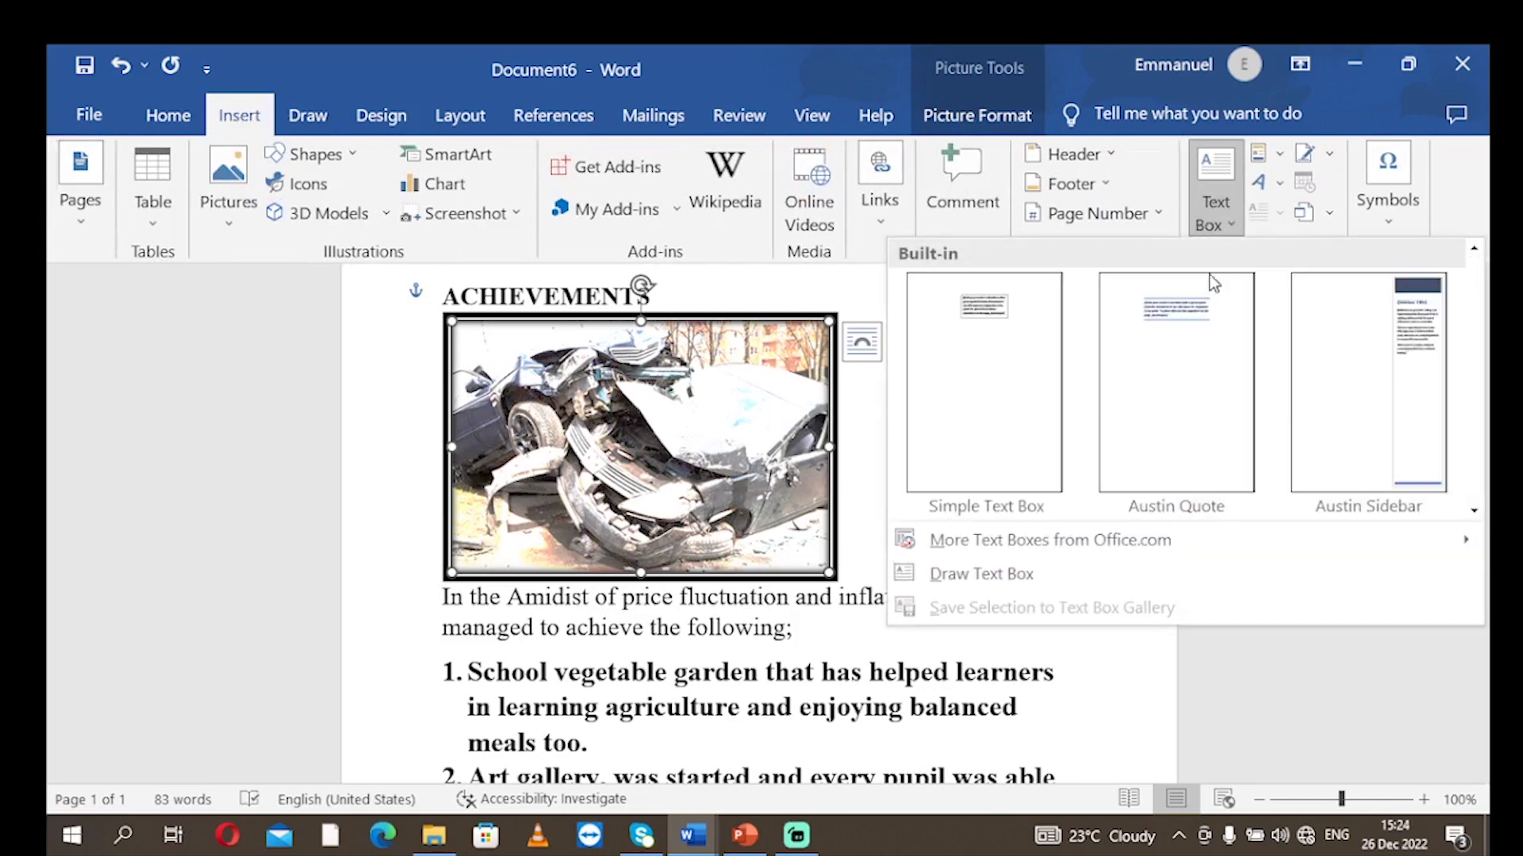
{"action": "left_click", "coordinate": [981, 577]}
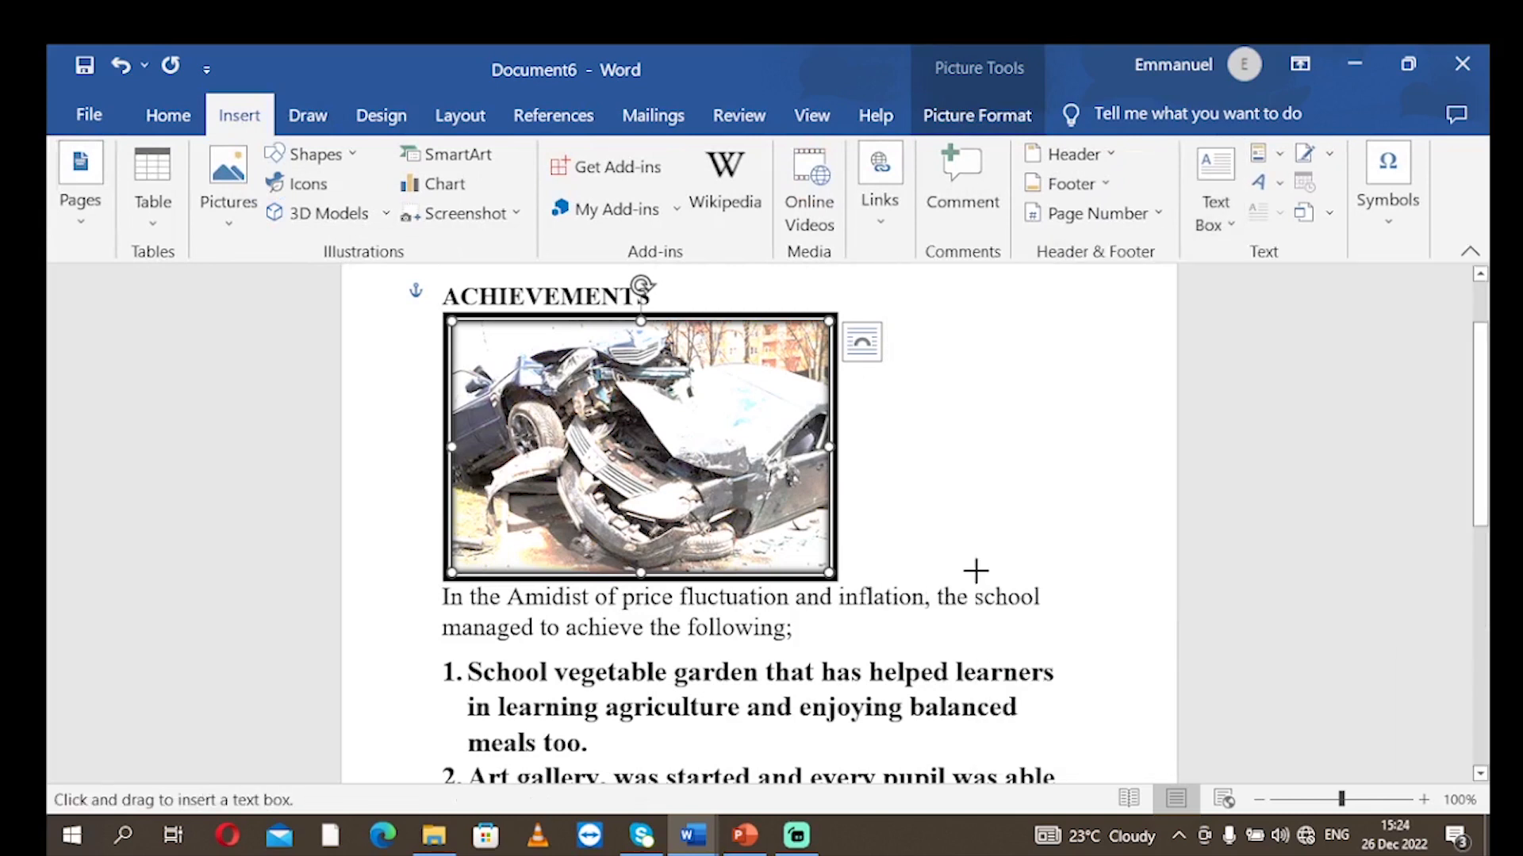
{"action": "mouse_move", "coordinate": [517, 391]}
{"action": "left_mouse_down"}
{"action": "mouse_move", "coordinate": [590, 491]}
{"action": "mouse_move", "coordinate": [801, 512]}
{"action": "mouse_move", "coordinate": [790, 500]}
{"action": "left_mouse_up"}
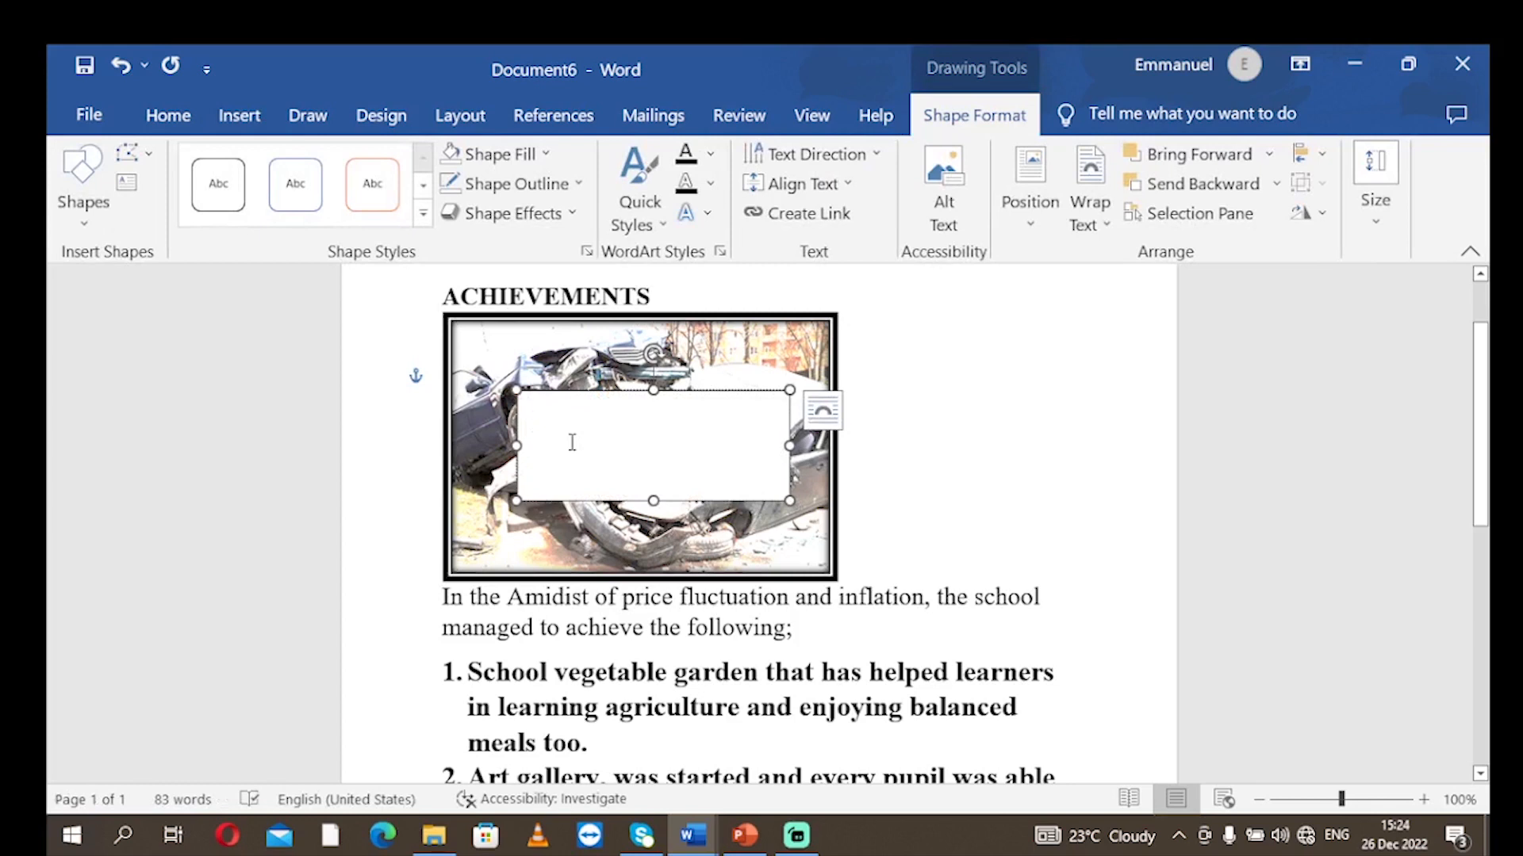
- Enter the caption AN ACCIDENT in capital letters in the text box on the picture
{"action": "type", "text": "An ac"}
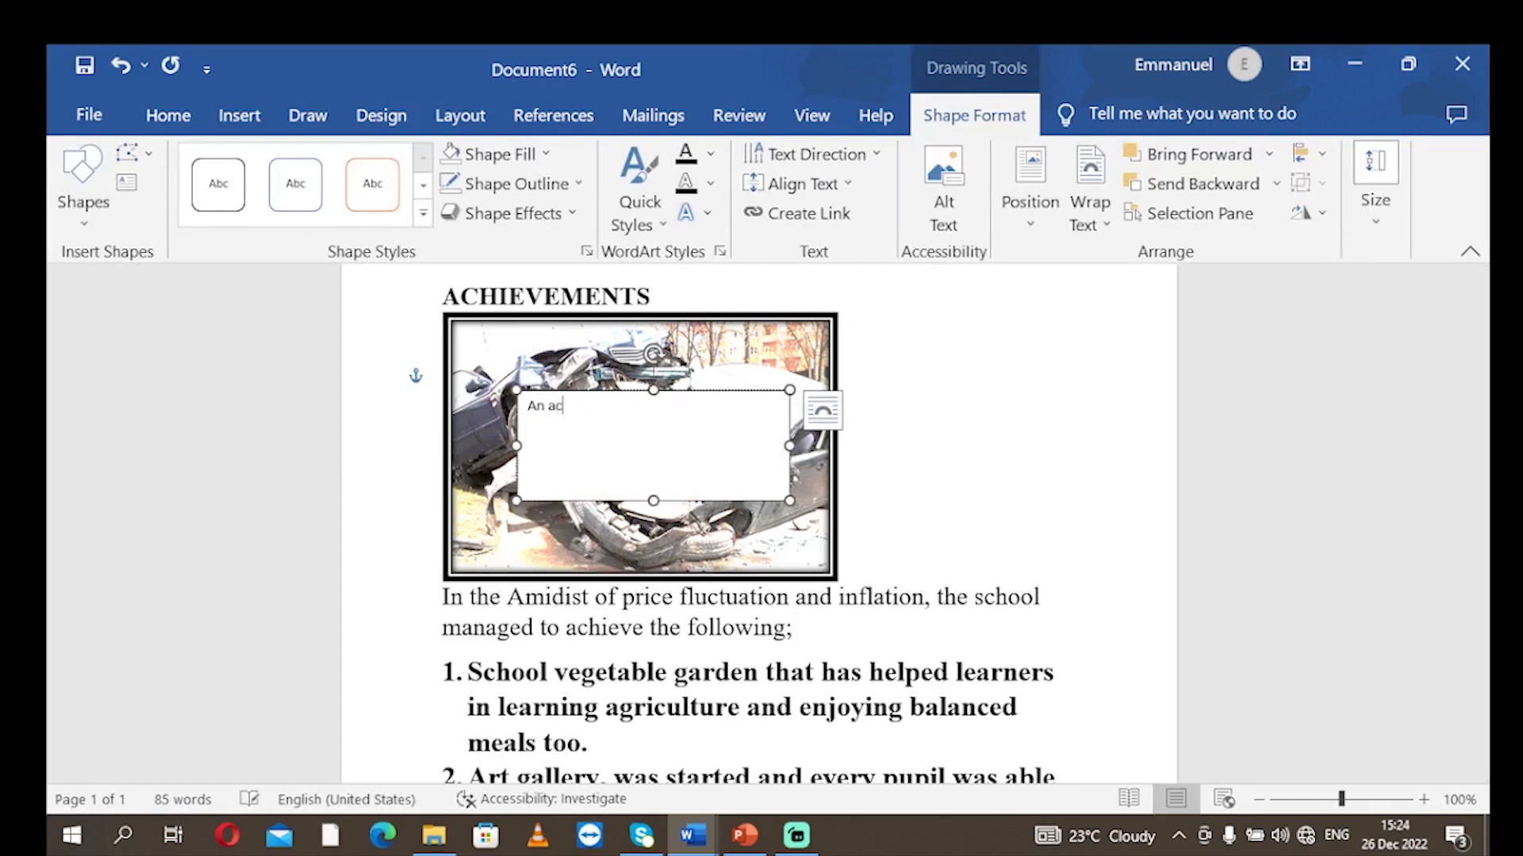
{"action": "key", "text": "BackSpace"}
{"action": "key", "text": "BackSpace"}
{"action": "key", "text": "BackSpace"}
{"action": "key", "text": "BackSpace"}
{"action": "key", "text": "BackSpace"}
{"action": "type", "text": "AN ACCIDENT"}
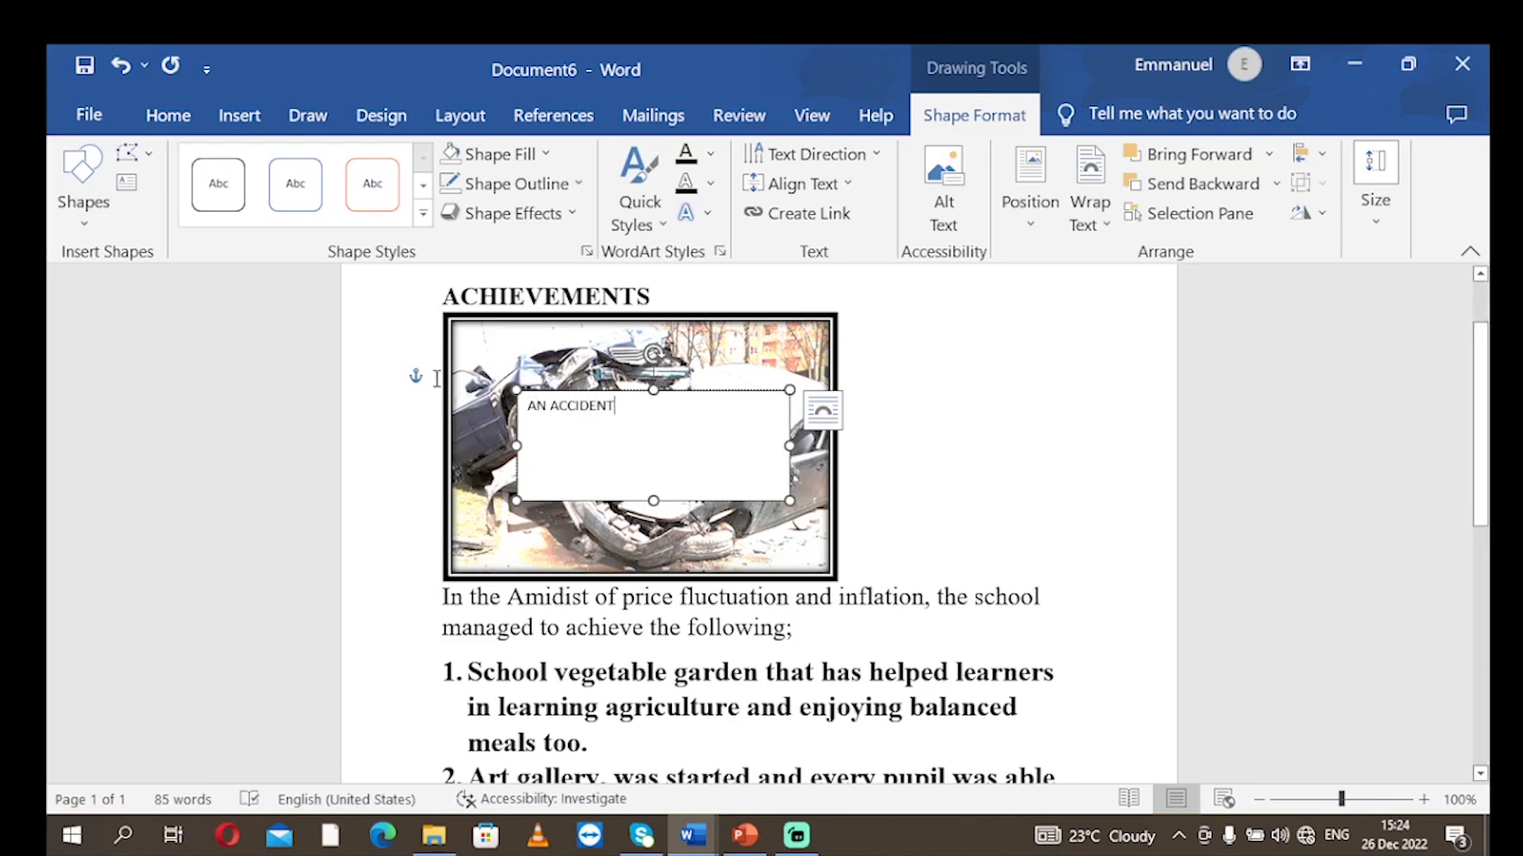
- Enlarge the AN ACCIDENT caption to font size 26
{"action": "left_click_drag", "start_coordinate": [630, 401], "coordinate": [522, 480]}
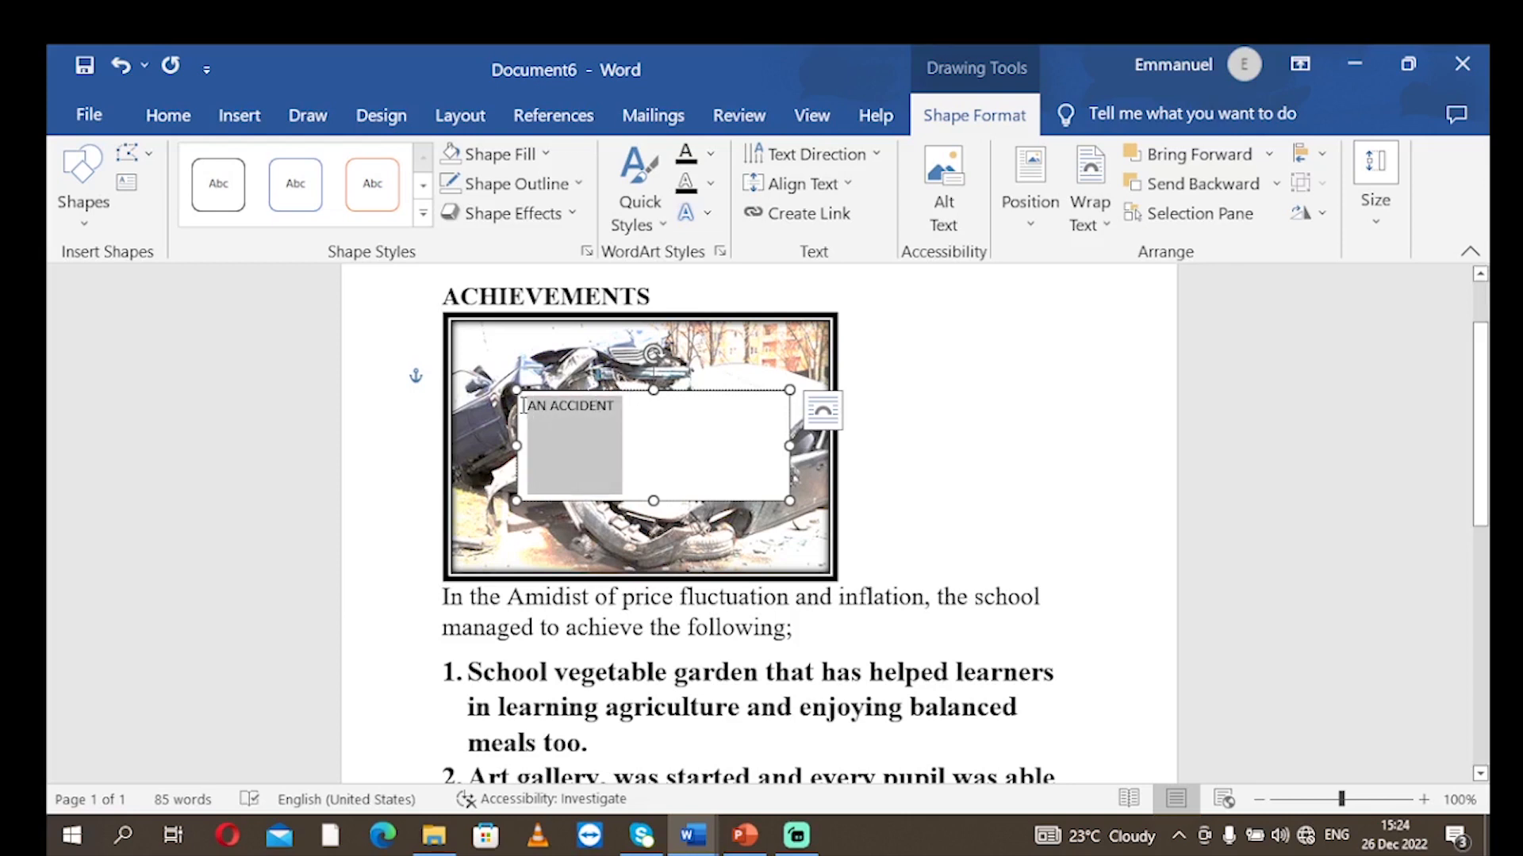
{"action": "left_click", "coordinate": [168, 115]}
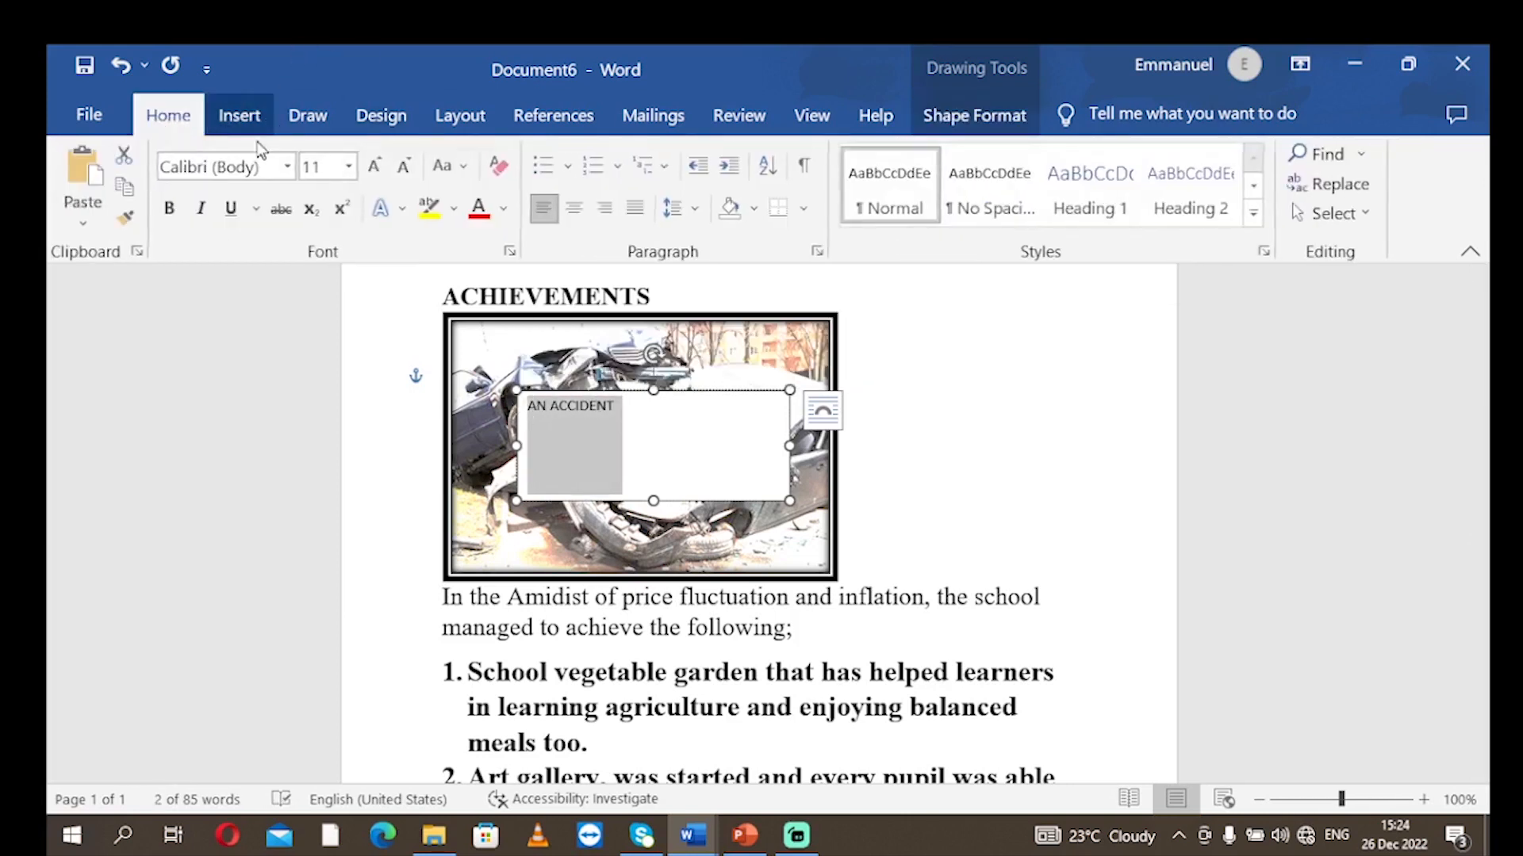
{"action": "left_click", "coordinate": [376, 166]}
{"action": "left_click", "coordinate": [376, 166]}
{"action": "left_click", "coordinate": [376, 166]}
{"action": "left_click", "coordinate": [376, 166]}
{"action": "left_click", "coordinate": [379, 166]}
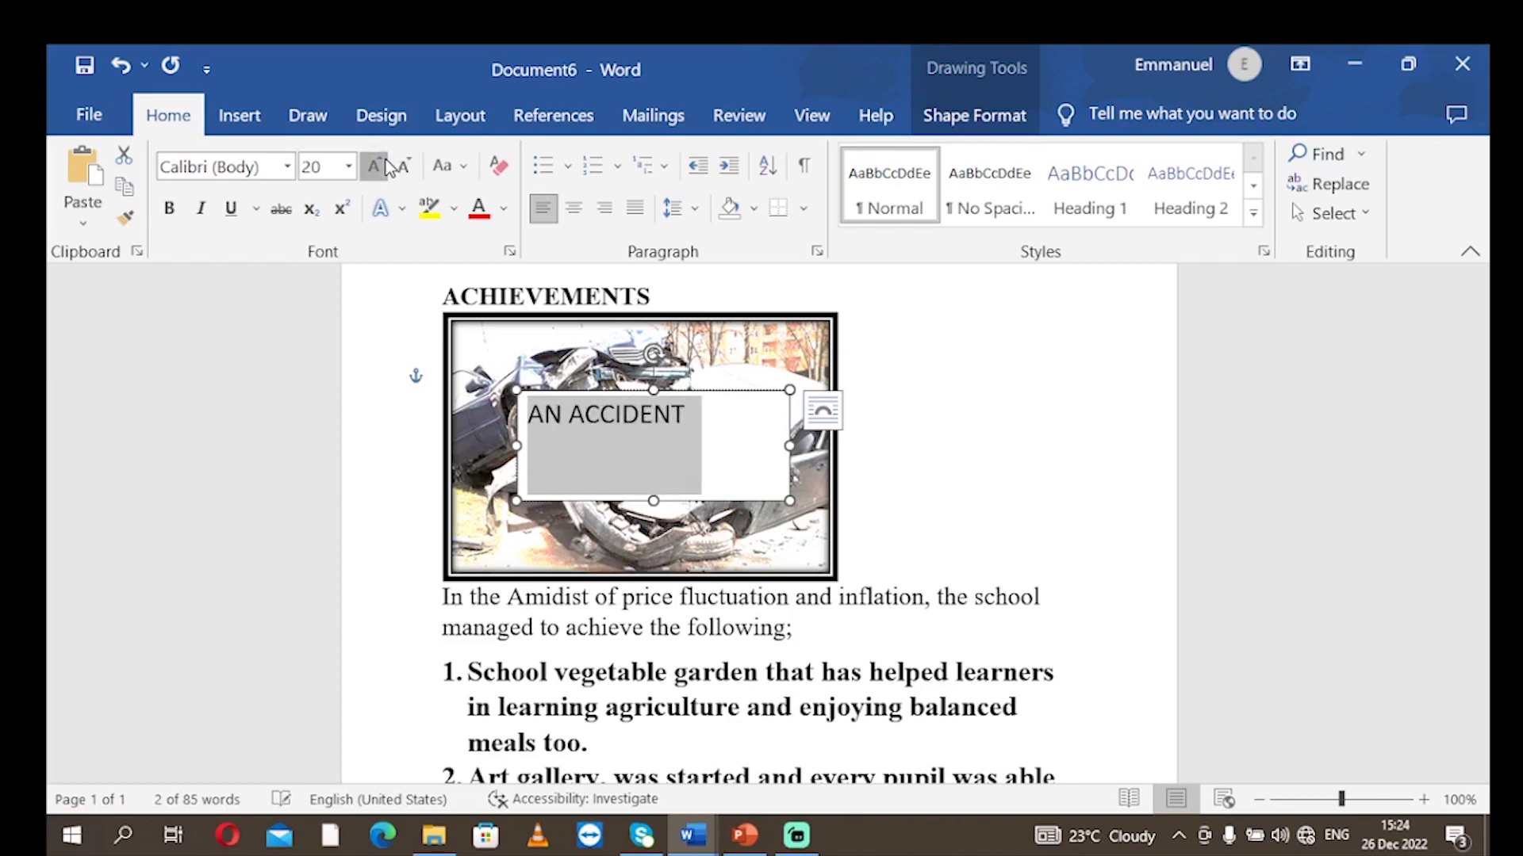
{"action": "left_click", "coordinate": [379, 166]}
{"action": "left_click", "coordinate": [379, 166]}
{"action": "left_click", "coordinate": [379, 165]}
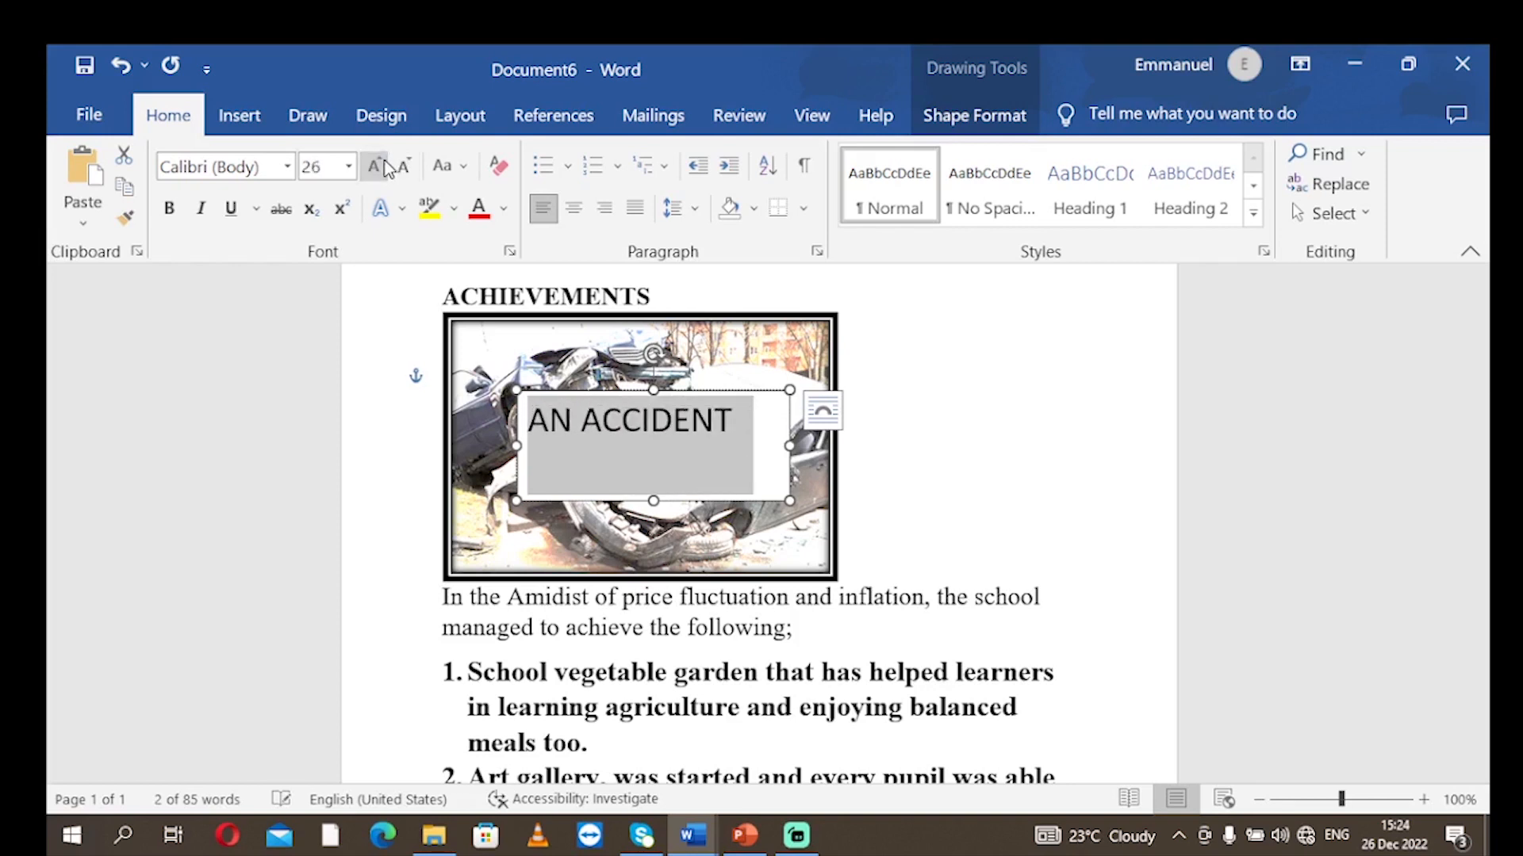
- Format the AN ACCIDENT caption as centred, bold text in the Algerian font
{"action": "left_click", "coordinate": [574, 208]}
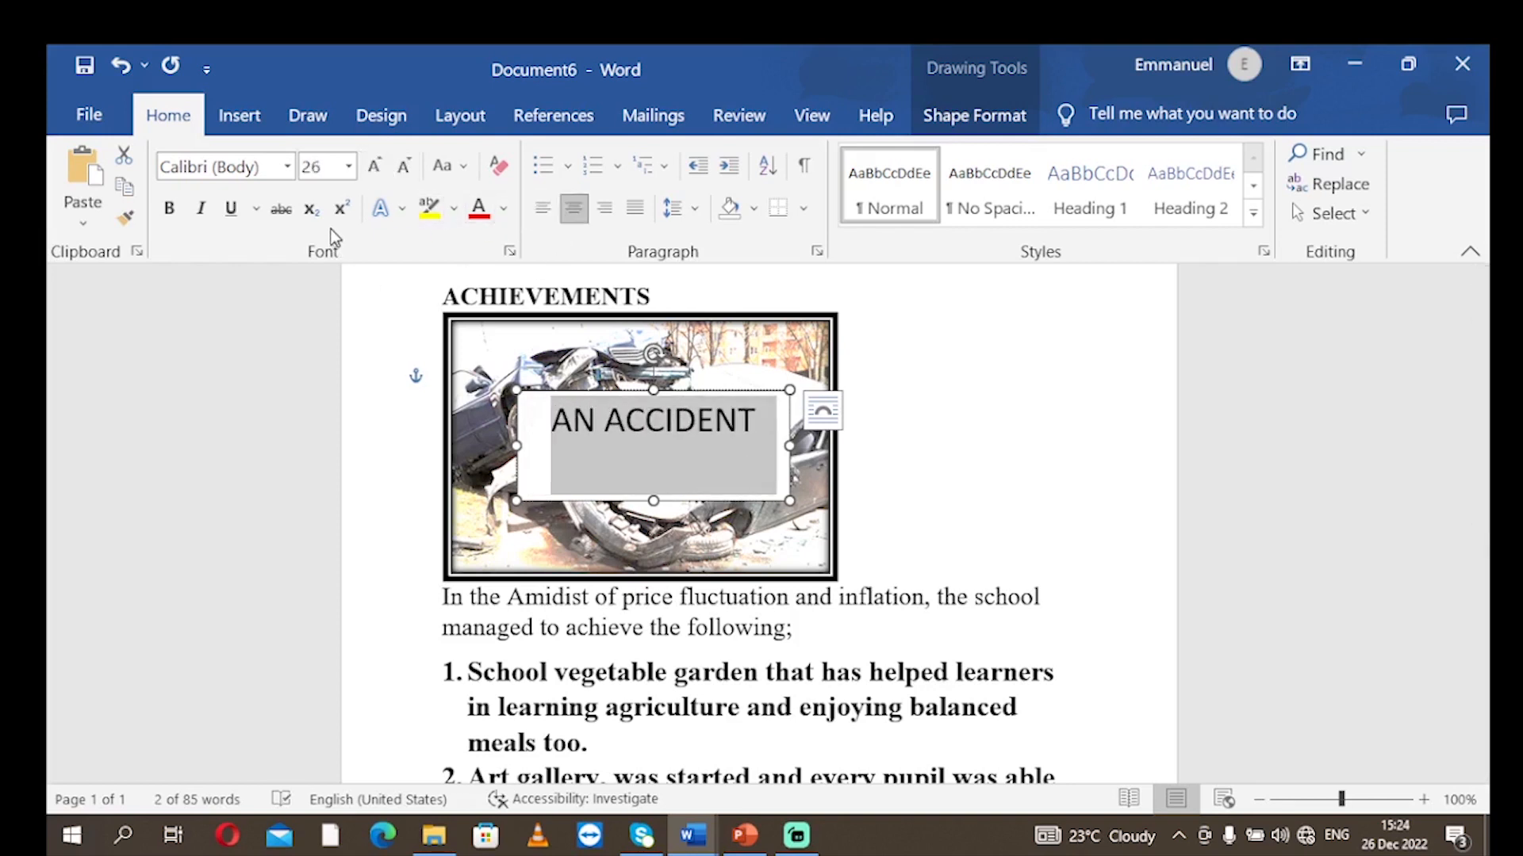
{"action": "left_click", "coordinate": [168, 208]}
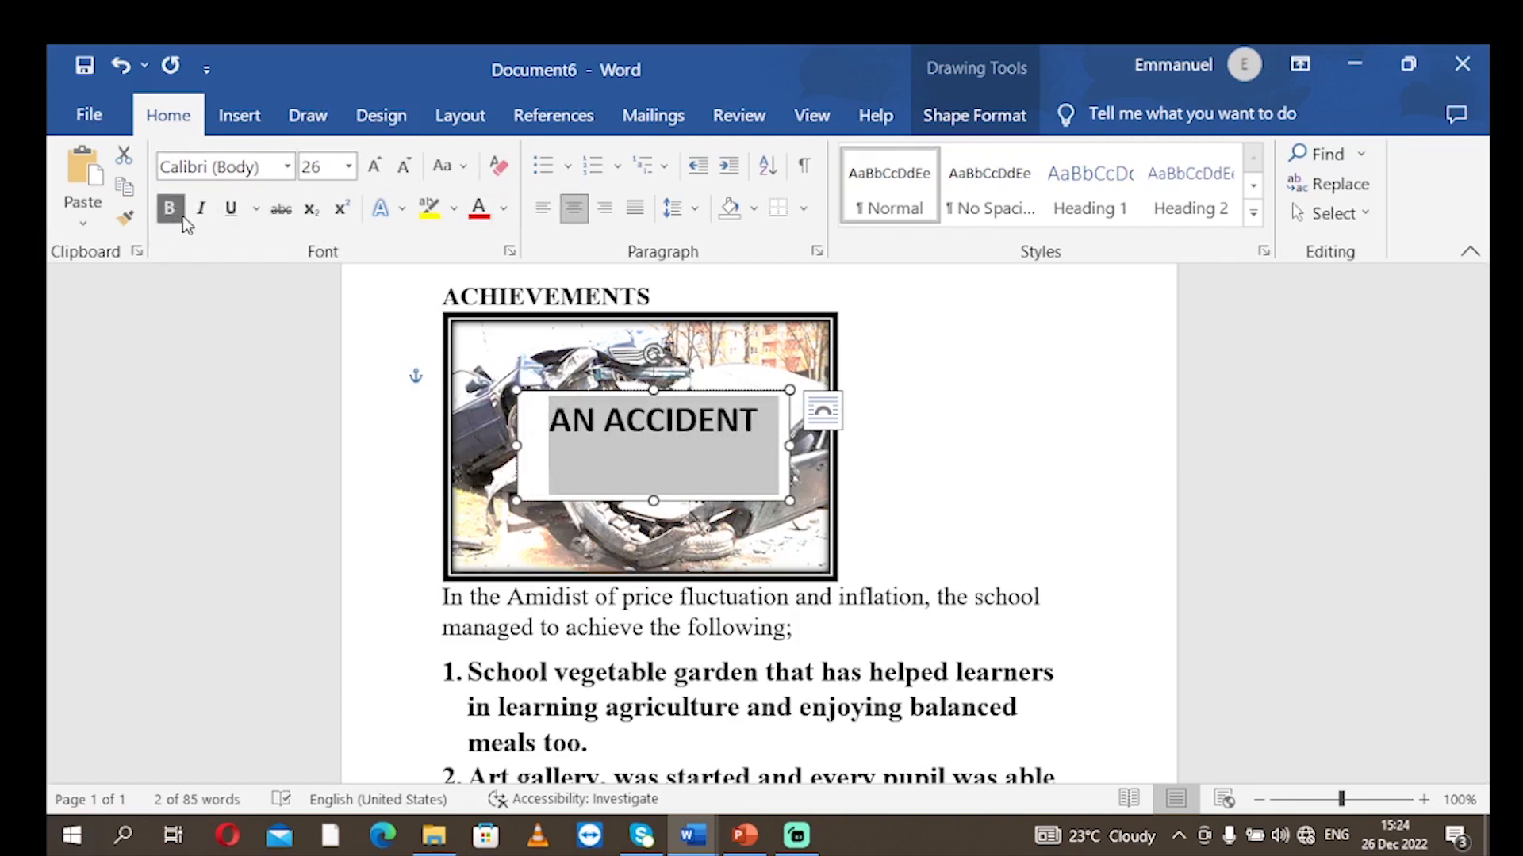
{"action": "left_click", "coordinate": [288, 167]}
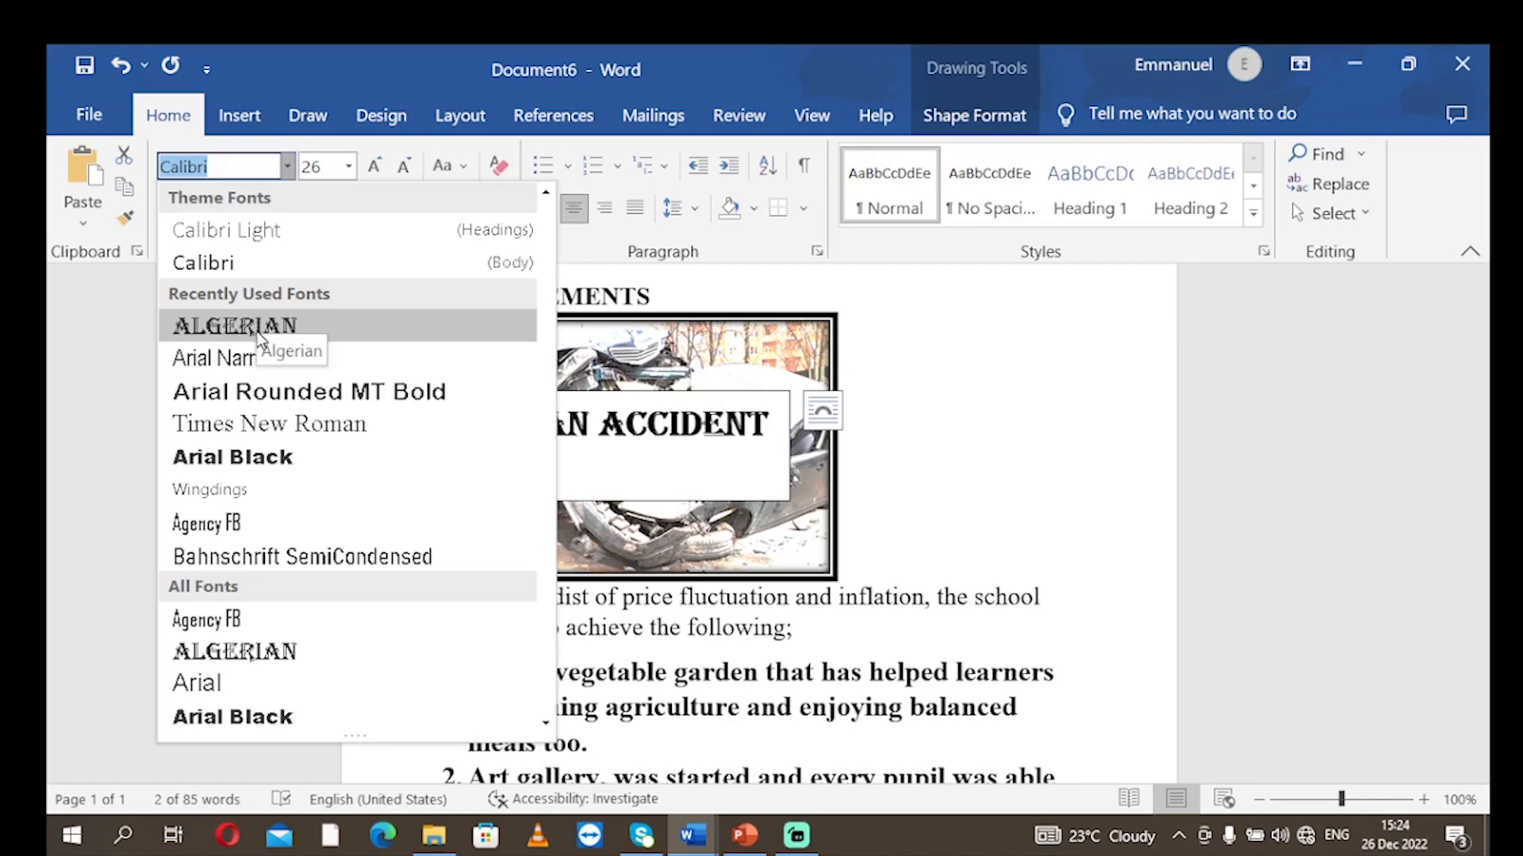
{"action": "left_click", "coordinate": [226, 663]}
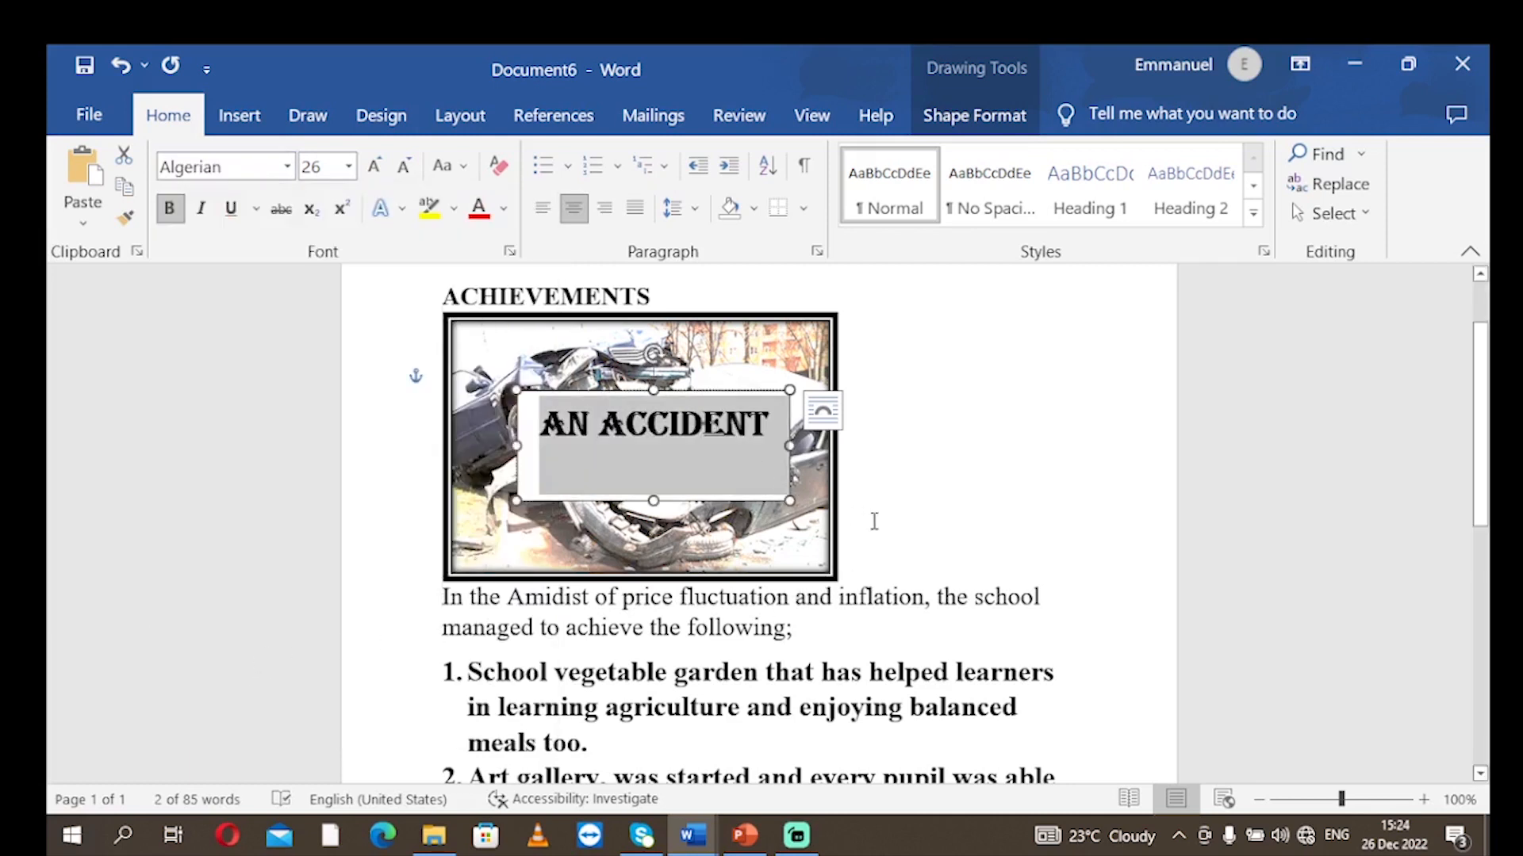
- Move the caption text box down to the lower part of the car picture, just inside the frame
{"action": "left_click", "coordinate": [718, 517]}
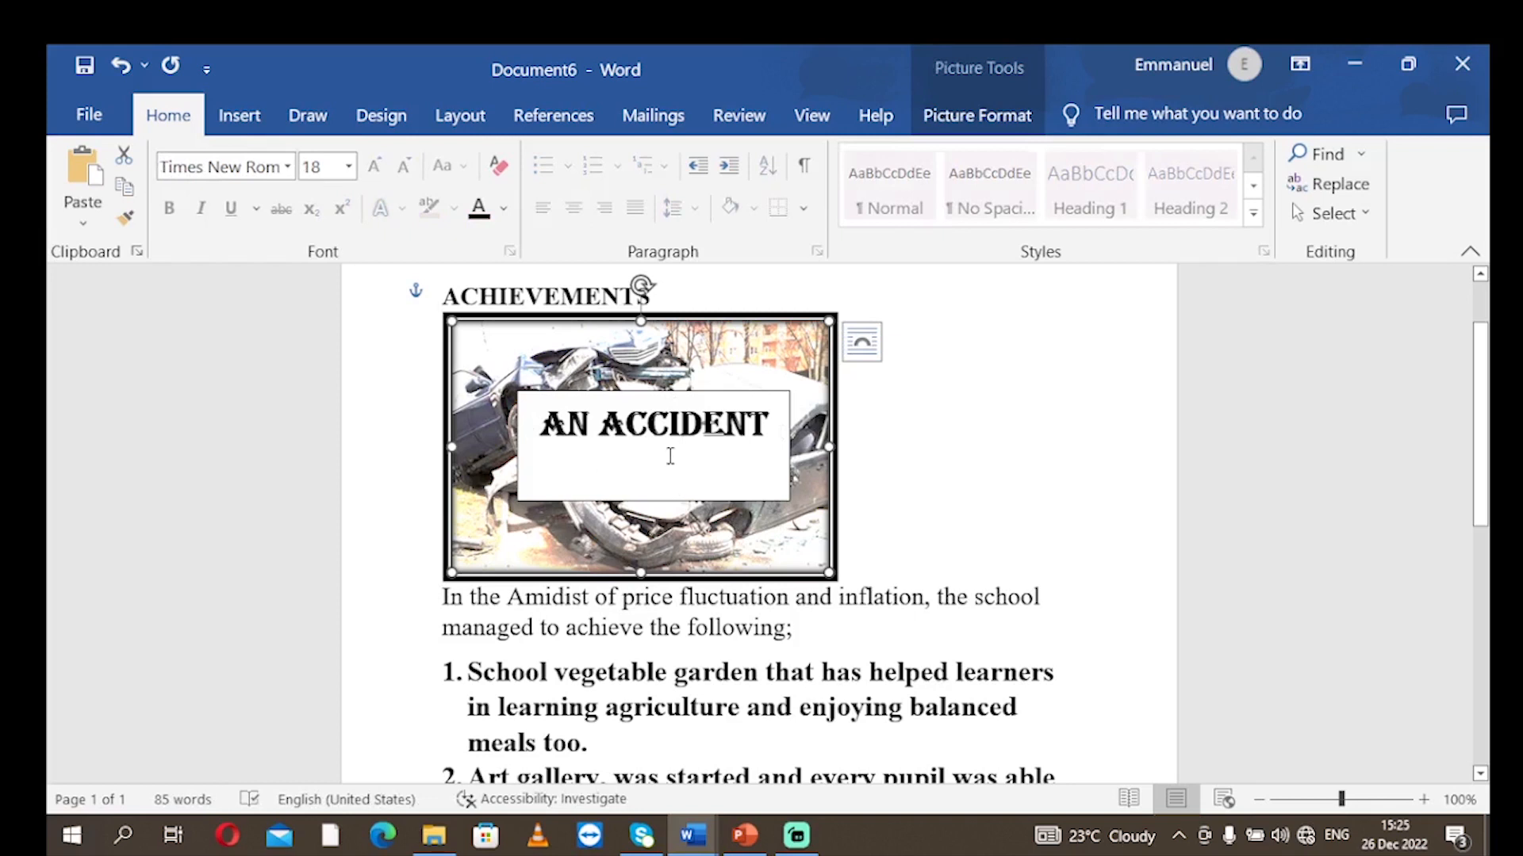
{"action": "left_click", "coordinate": [670, 456]}
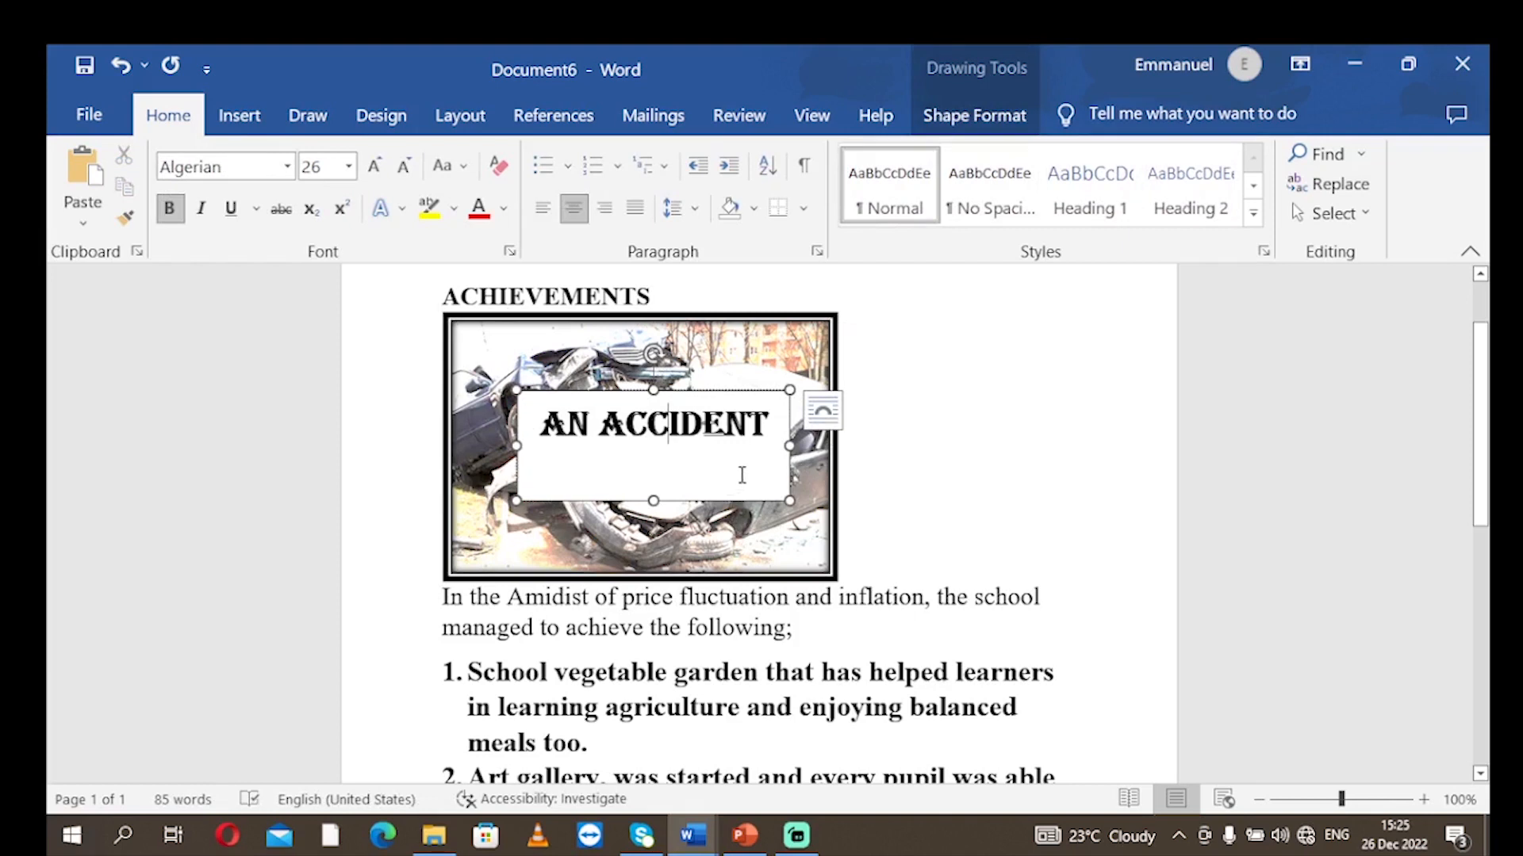
{"action": "left_click_drag", "start_coordinate": [760, 508], "coordinate": [753, 566]}
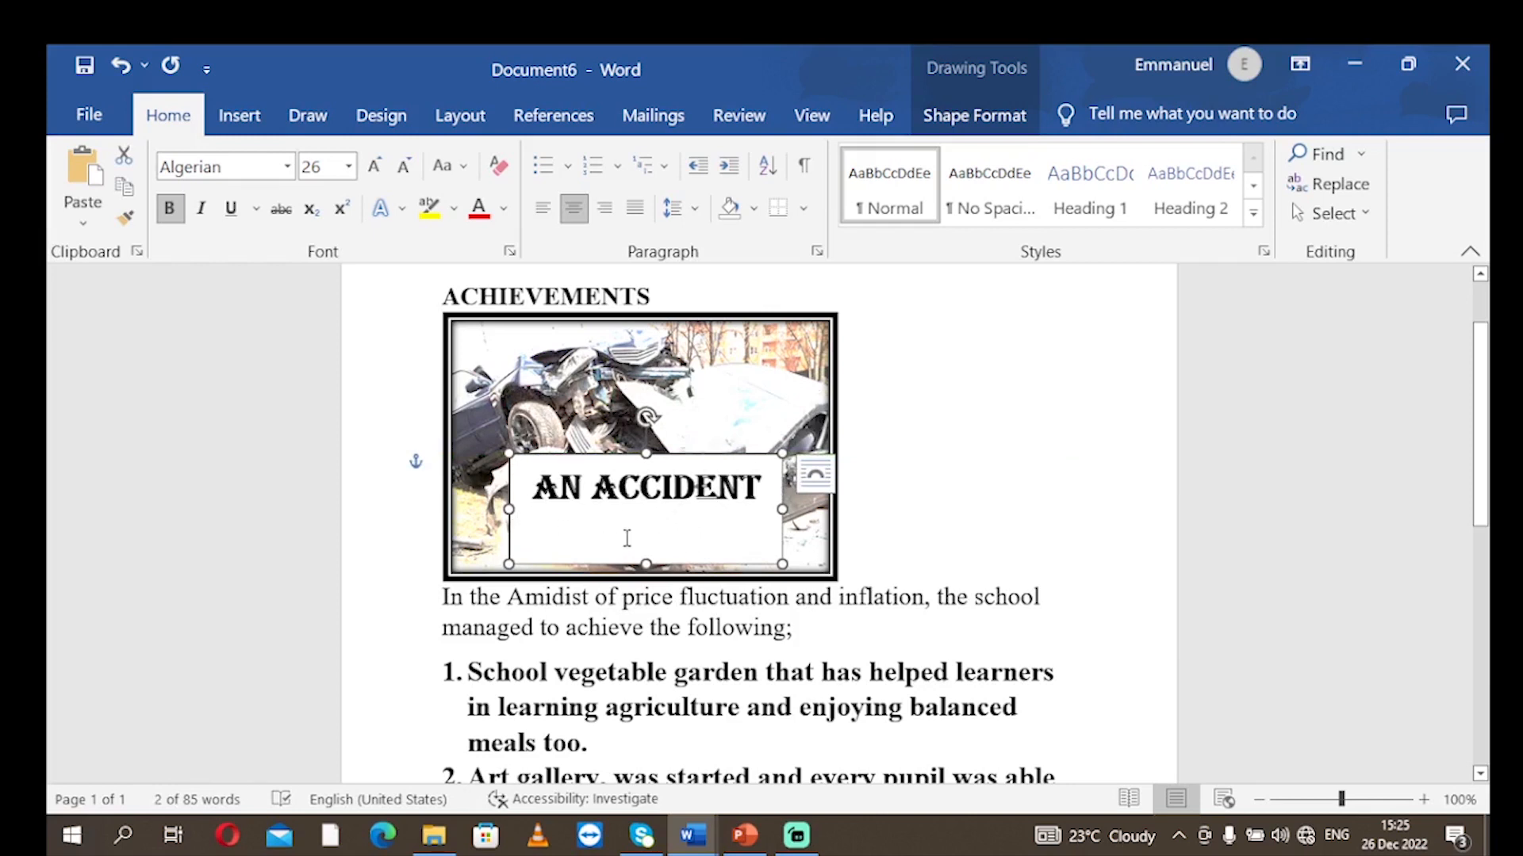
- Remove the fill and the outline of the caption text box, using No Fill and No Outline
{"action": "left_click", "coordinate": [626, 539]}
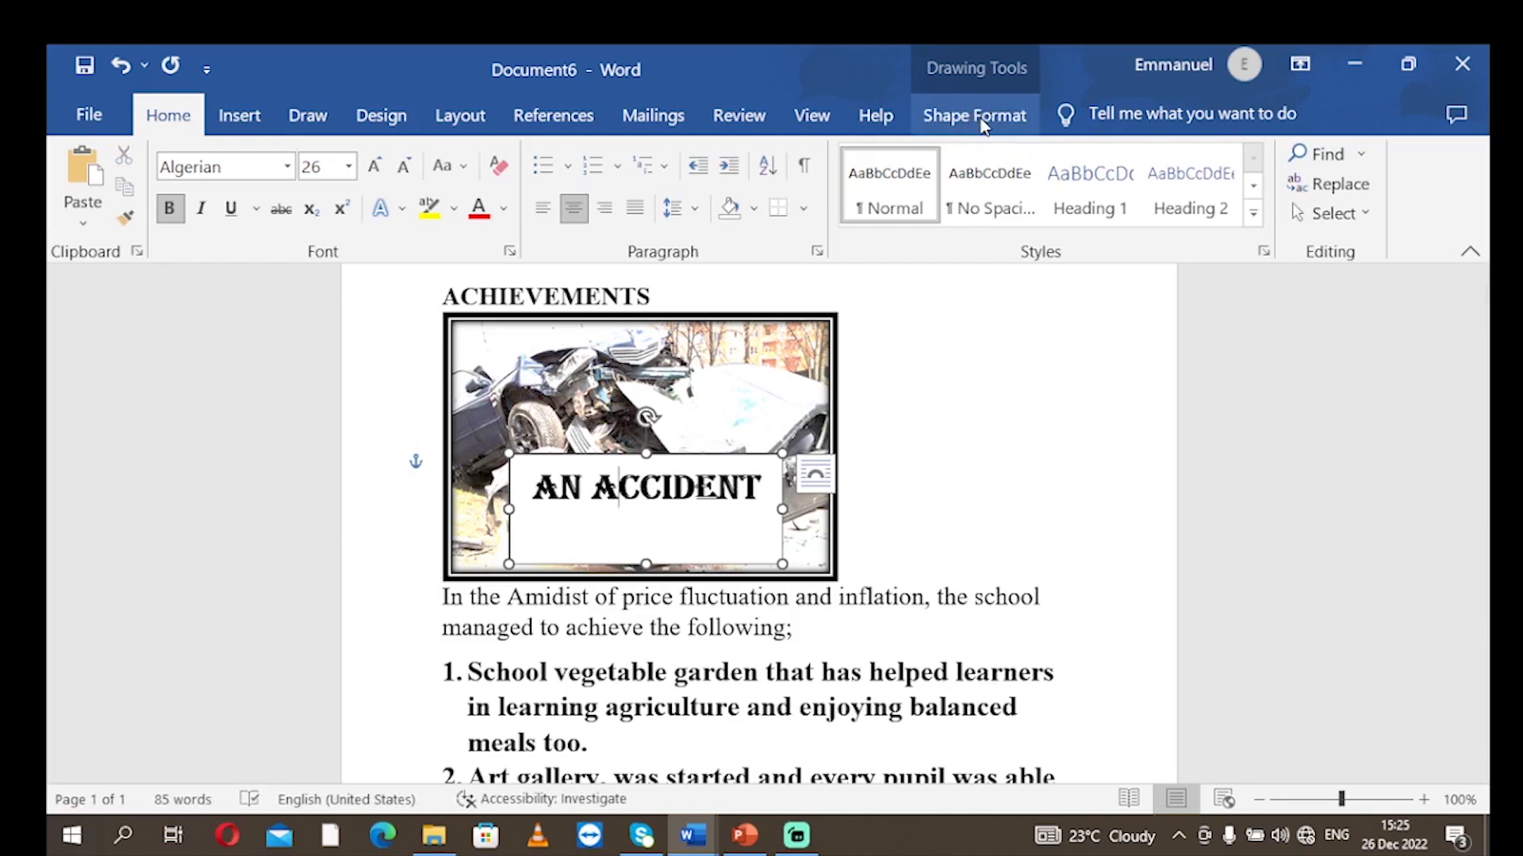
{"action": "left_click", "coordinate": [980, 117]}
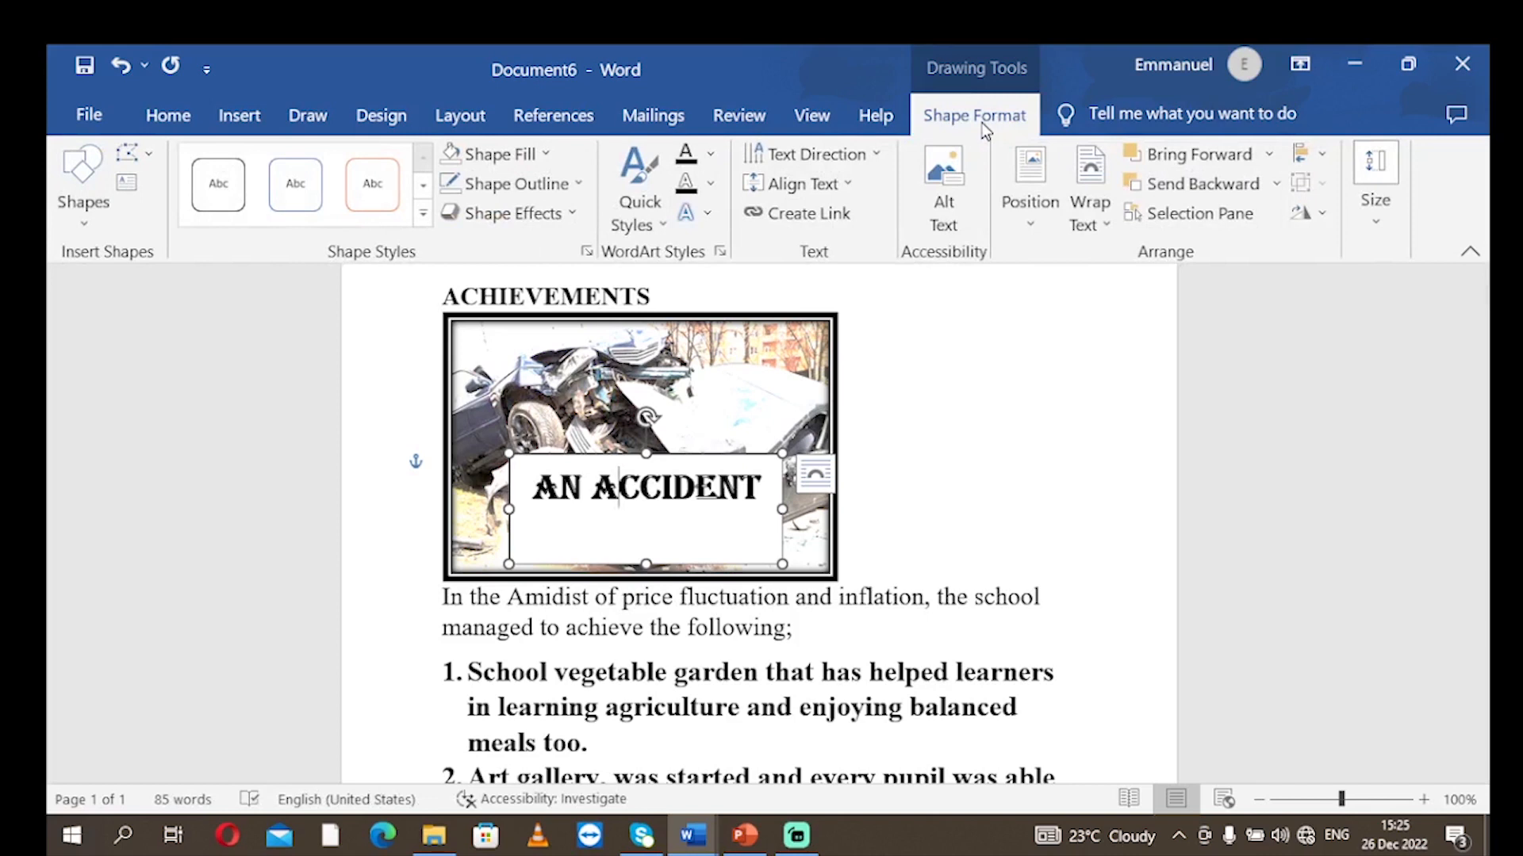
{"action": "left_click", "coordinate": [547, 155]}
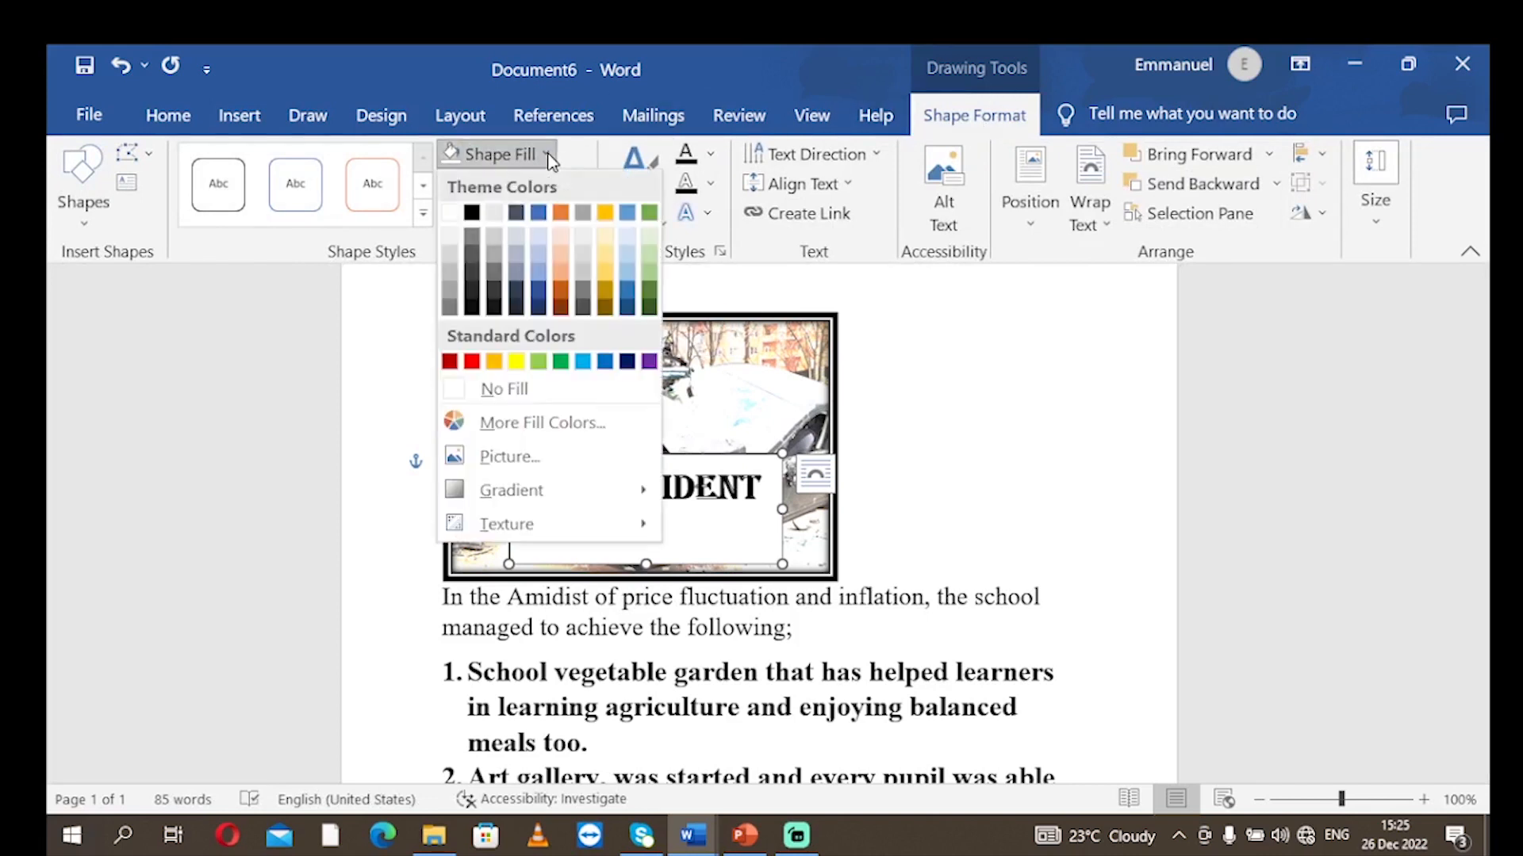
{"action": "left_click", "coordinate": [502, 388]}
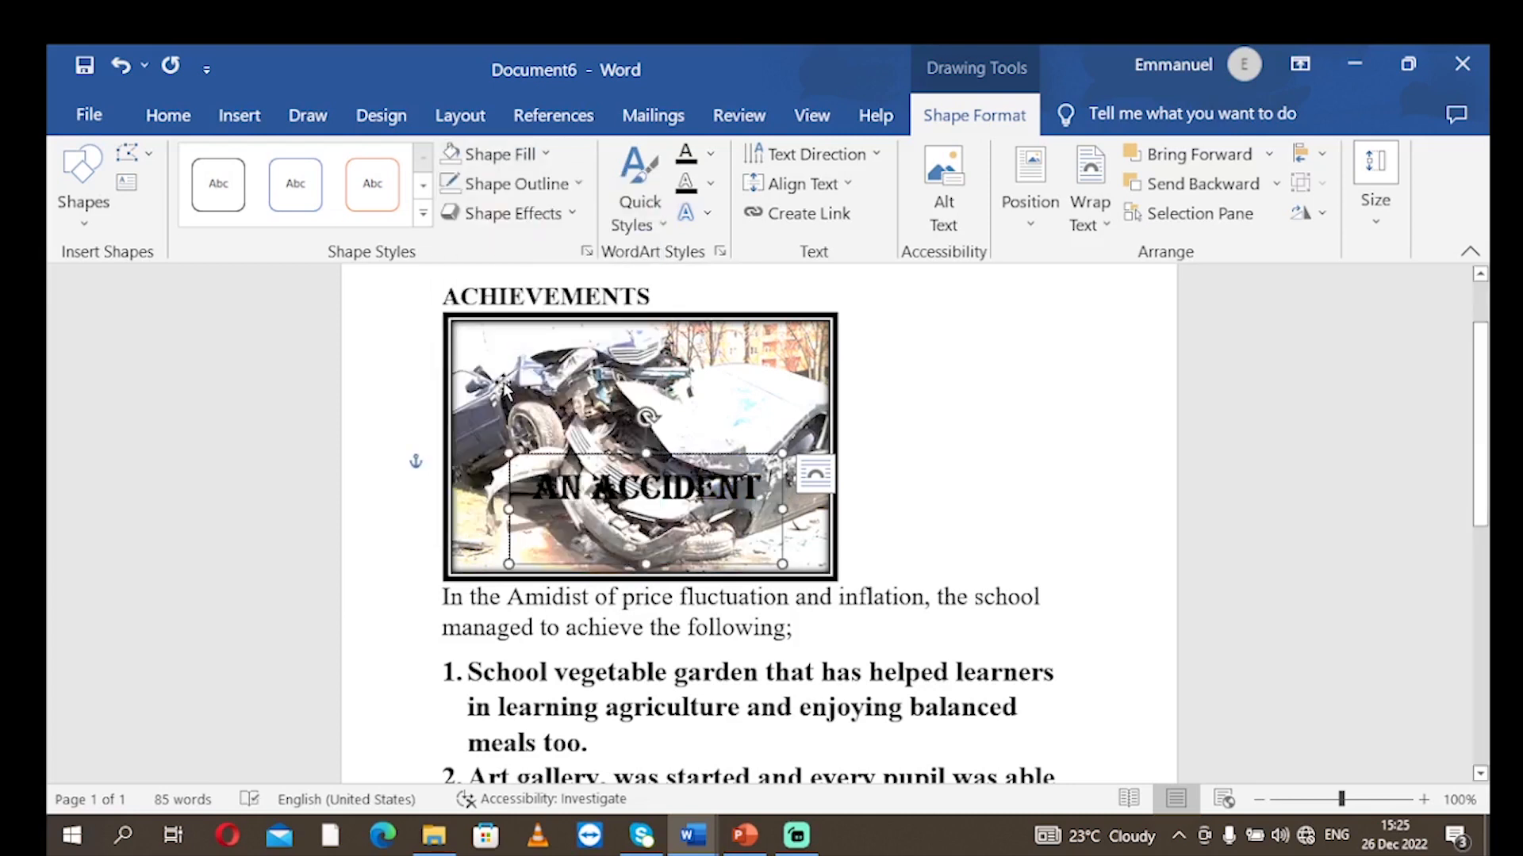
{"action": "left_click", "coordinate": [569, 191]}
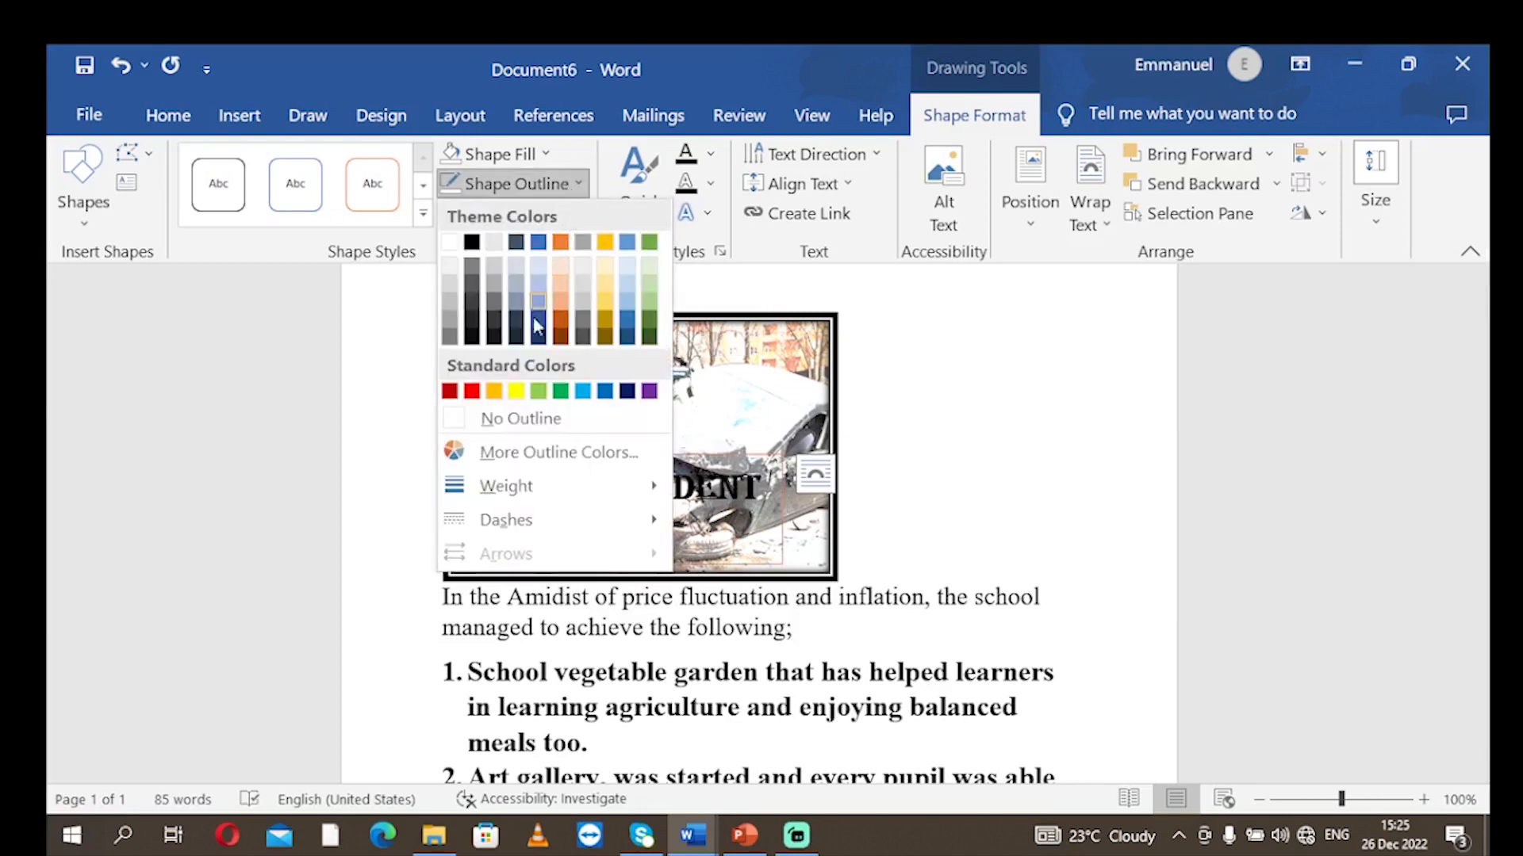
{"action": "left_click", "coordinate": [520, 418]}
{"action": "left_click", "coordinate": [1001, 444]}
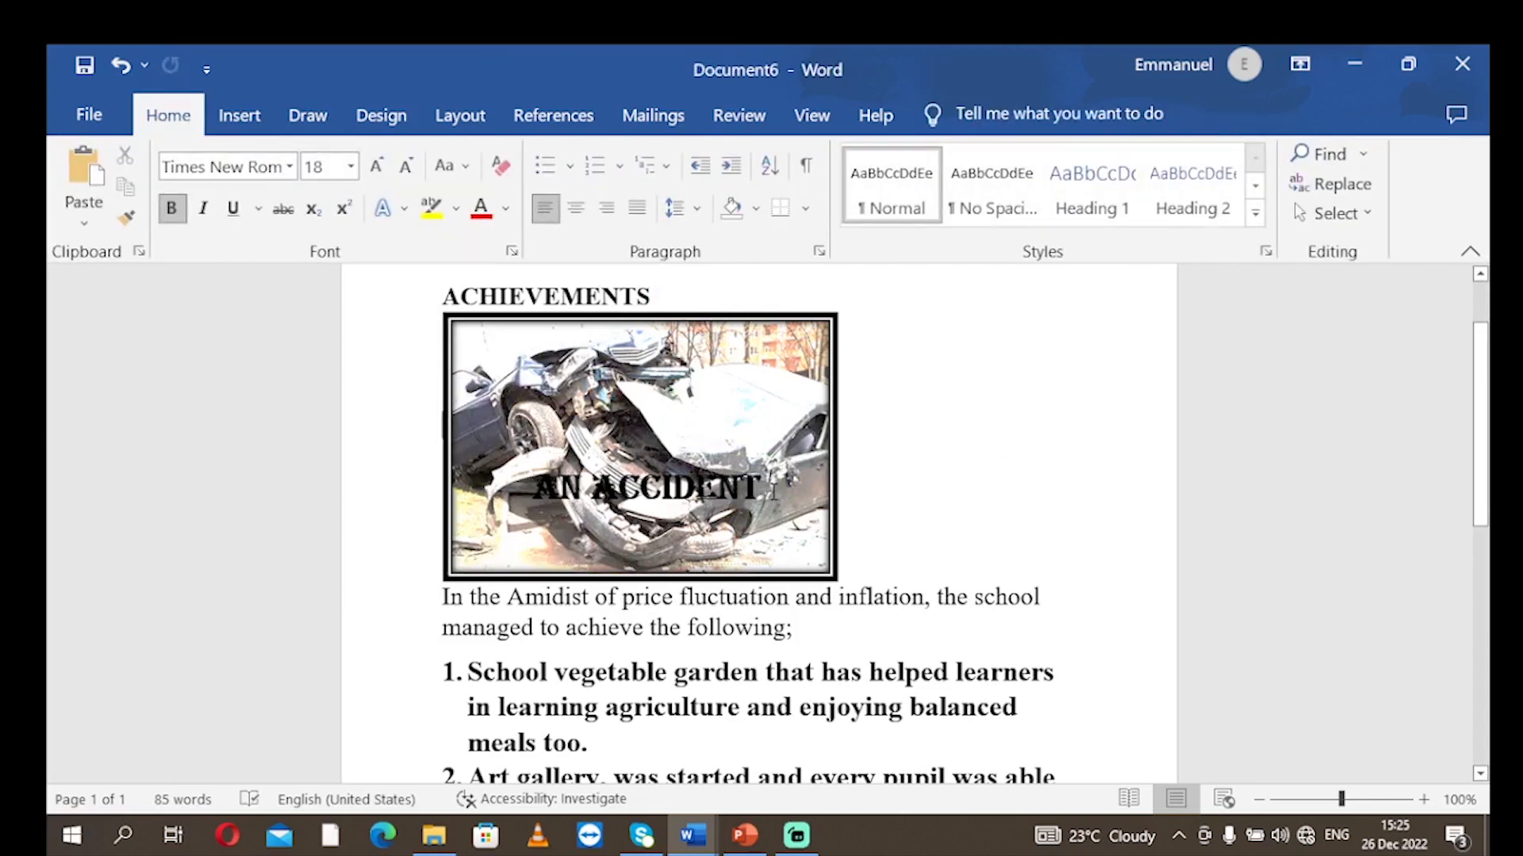
- Change the font colour of the AN ACCIDENT caption to the standard Red
{"action": "left_click", "coordinate": [773, 490]}
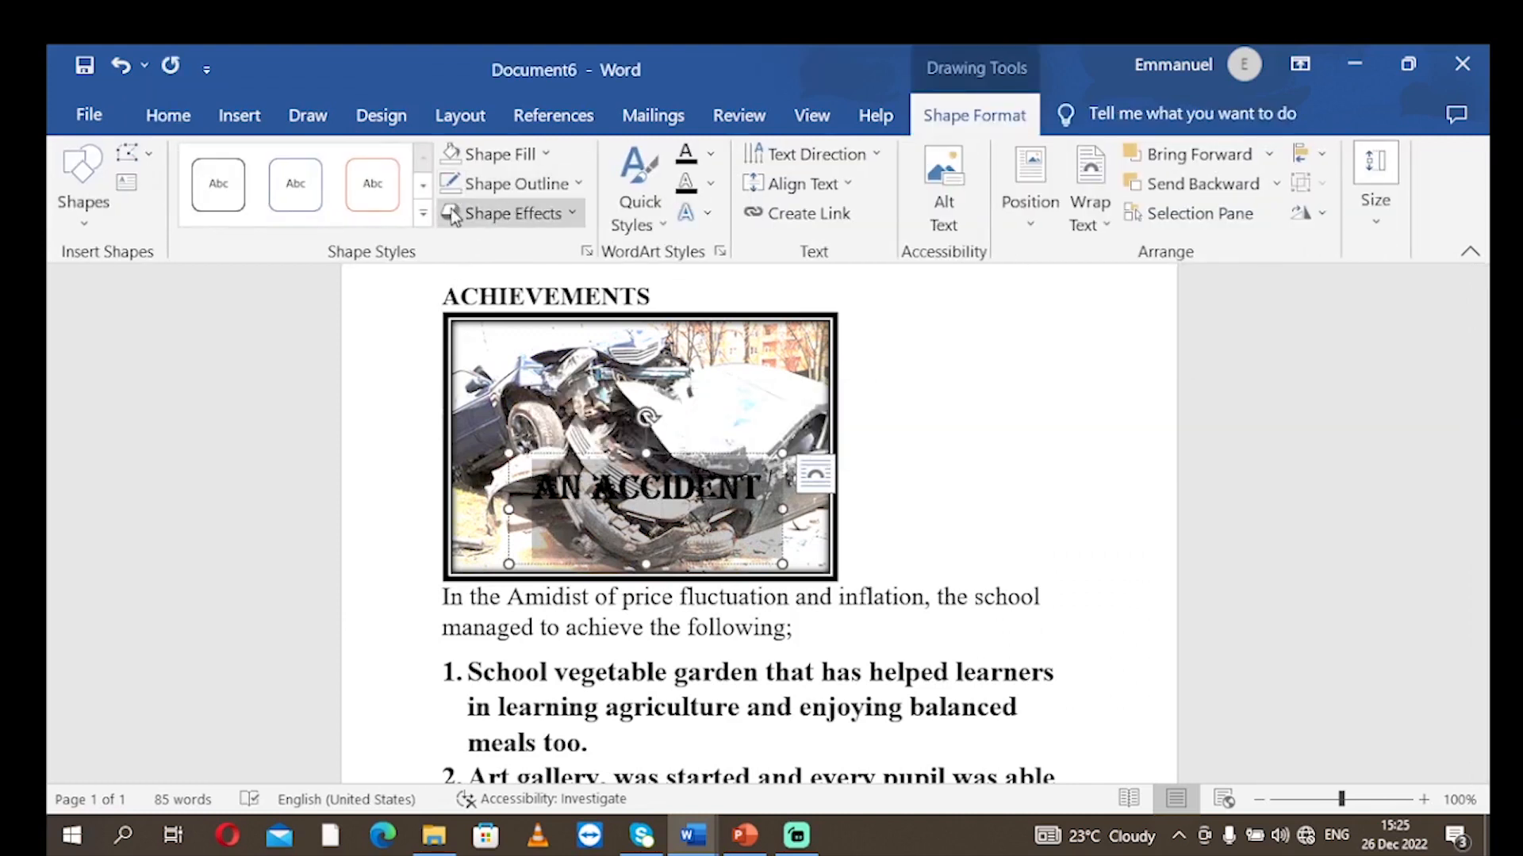
{"action": "left_click", "coordinate": [738, 486]}
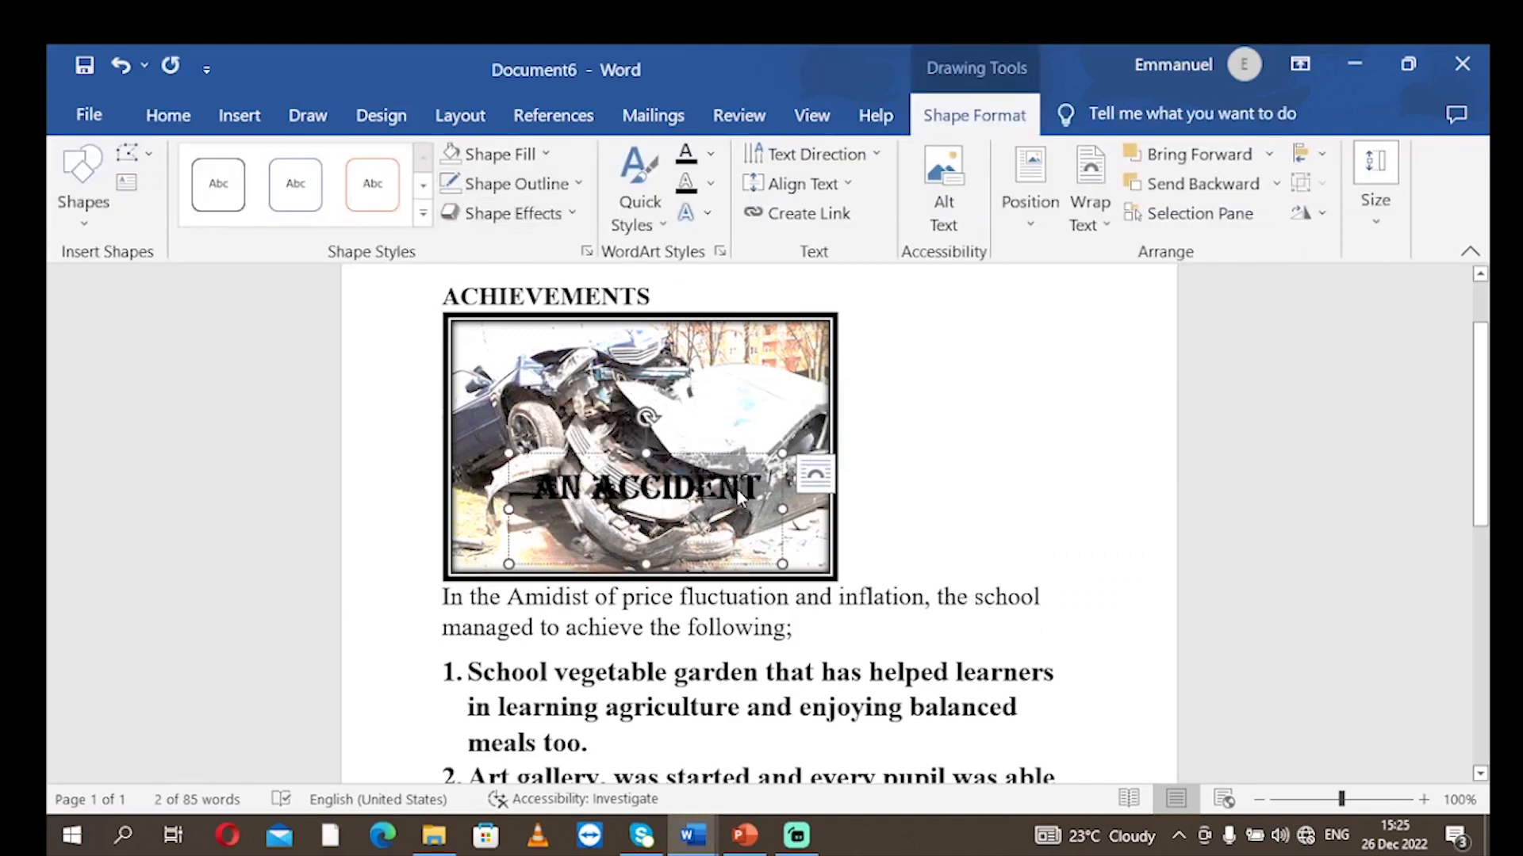
{"action": "left_click_drag", "start_coordinate": [773, 489], "coordinate": [530, 487]}
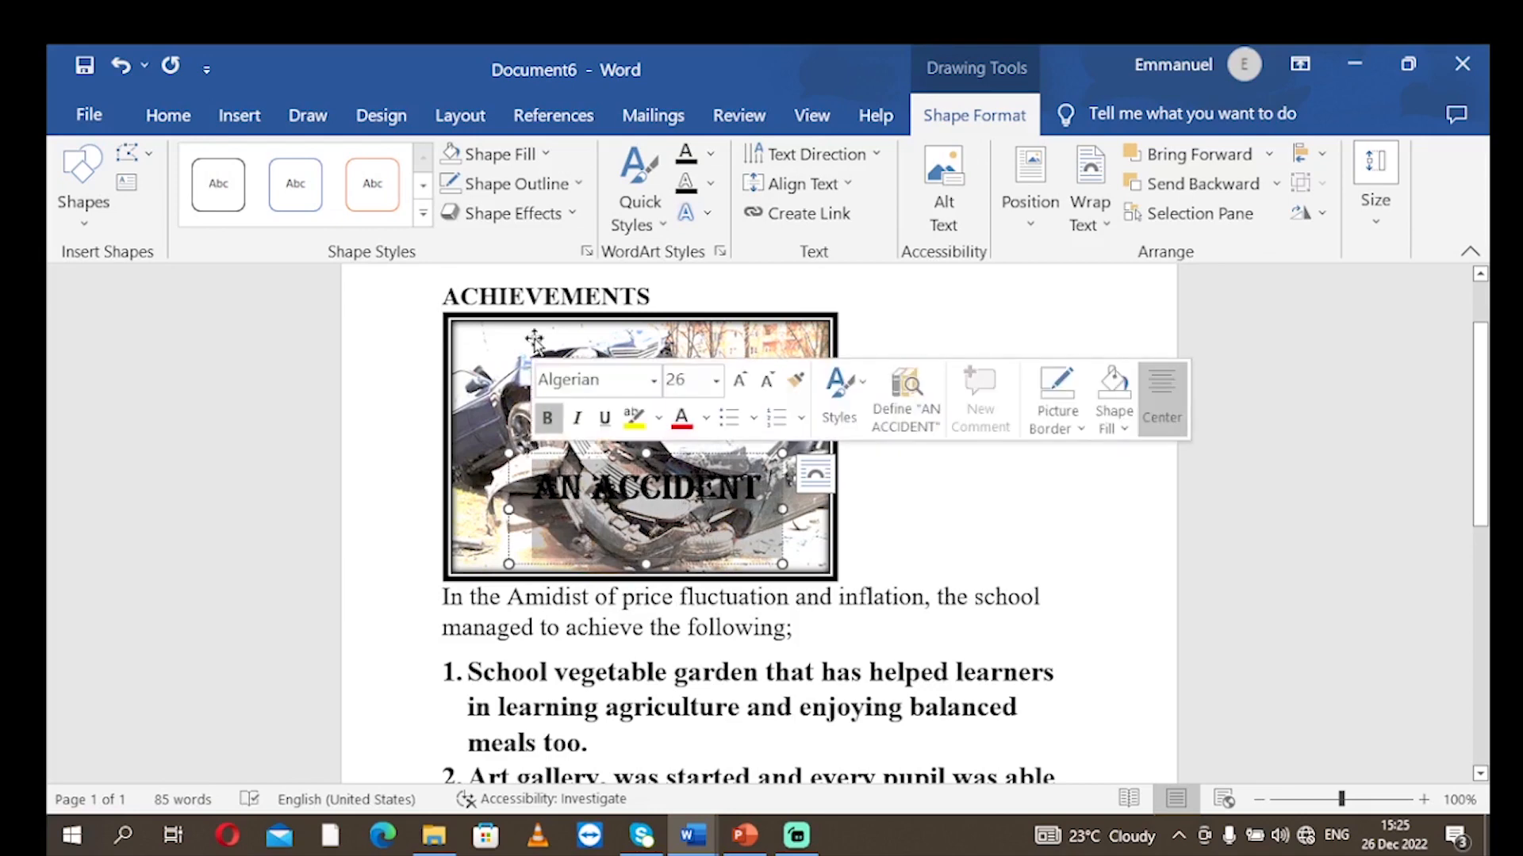
{"action": "left_click", "coordinate": [191, 110]}
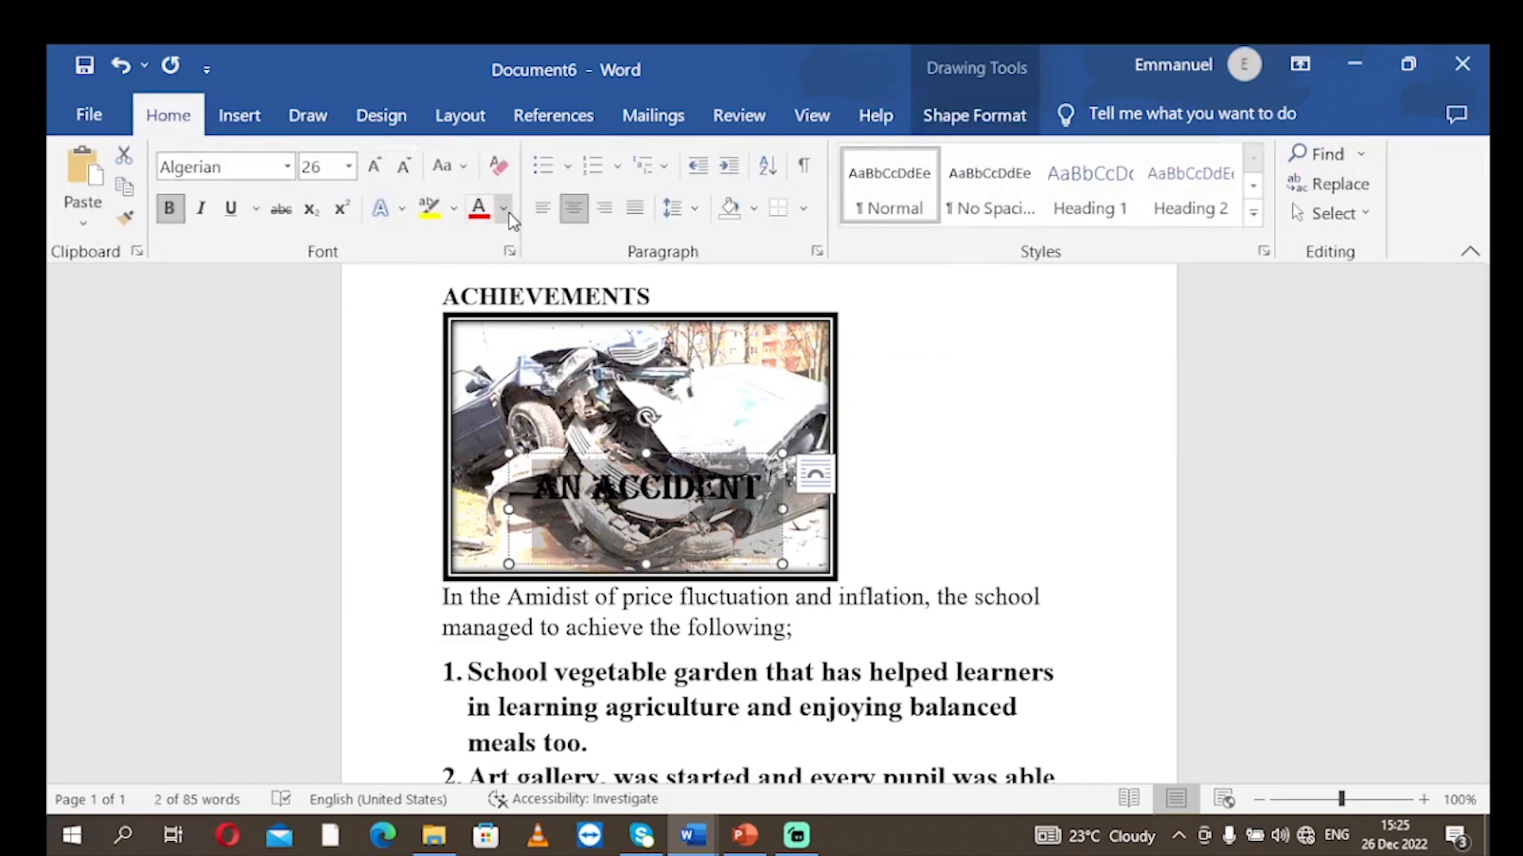
{"action": "left_click", "coordinate": [504, 209]}
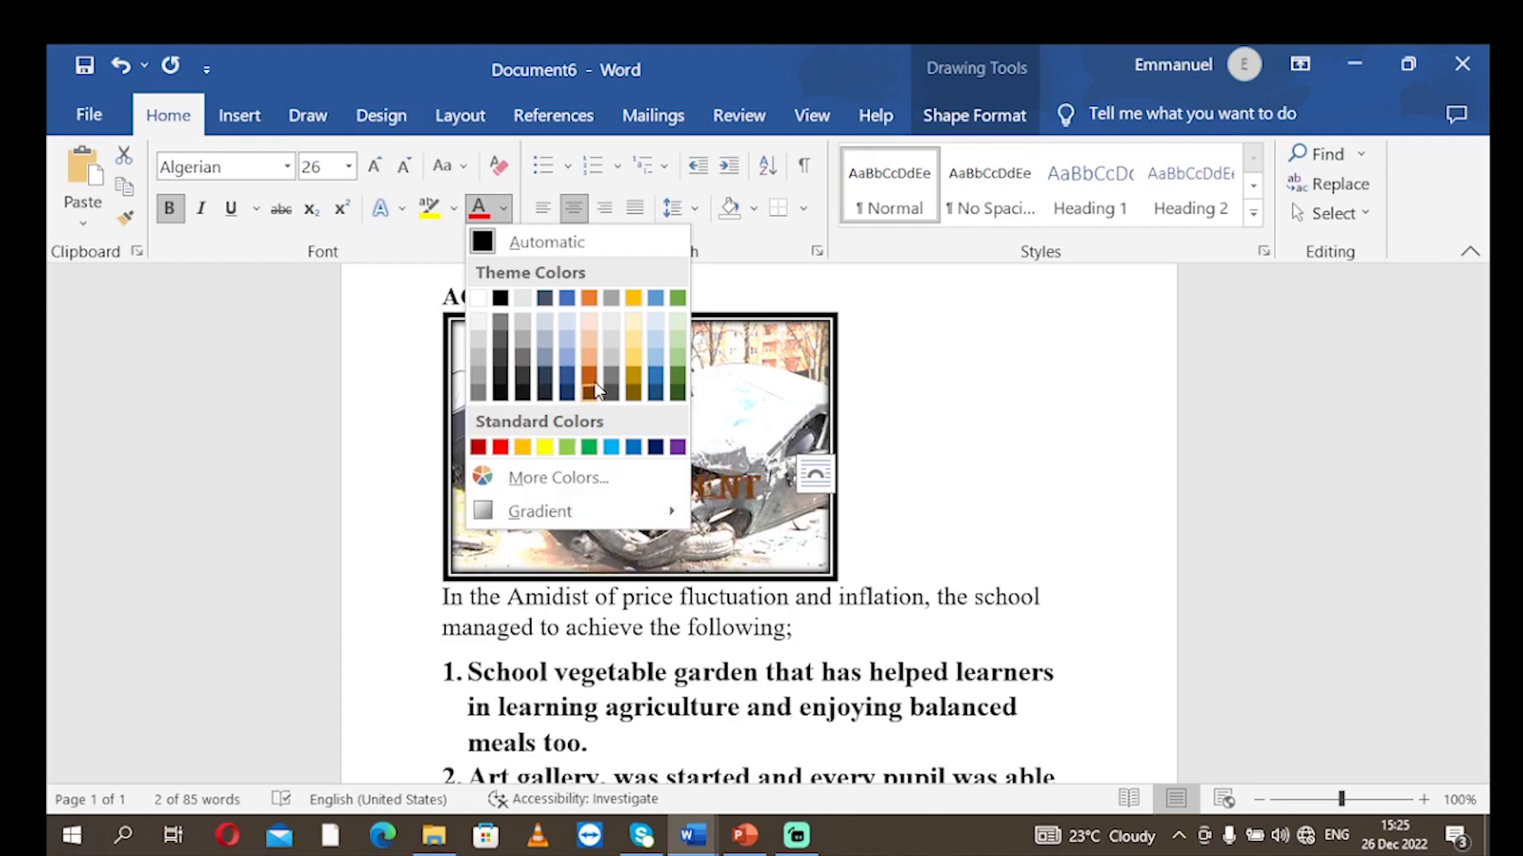
{"action": "left_click", "coordinate": [506, 449]}
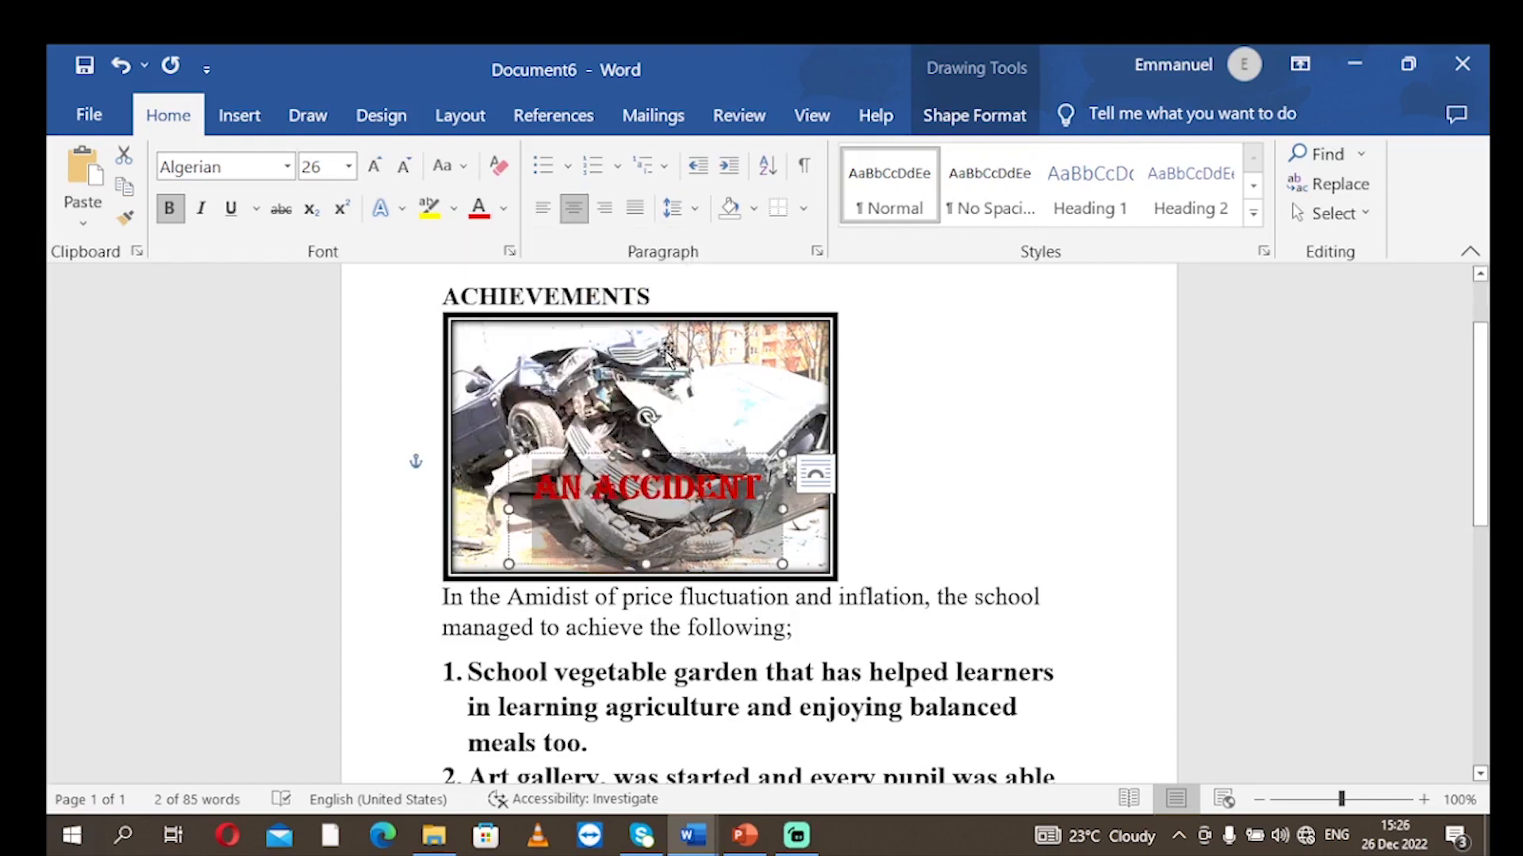
{"action": "left_click", "coordinate": [807, 403]}
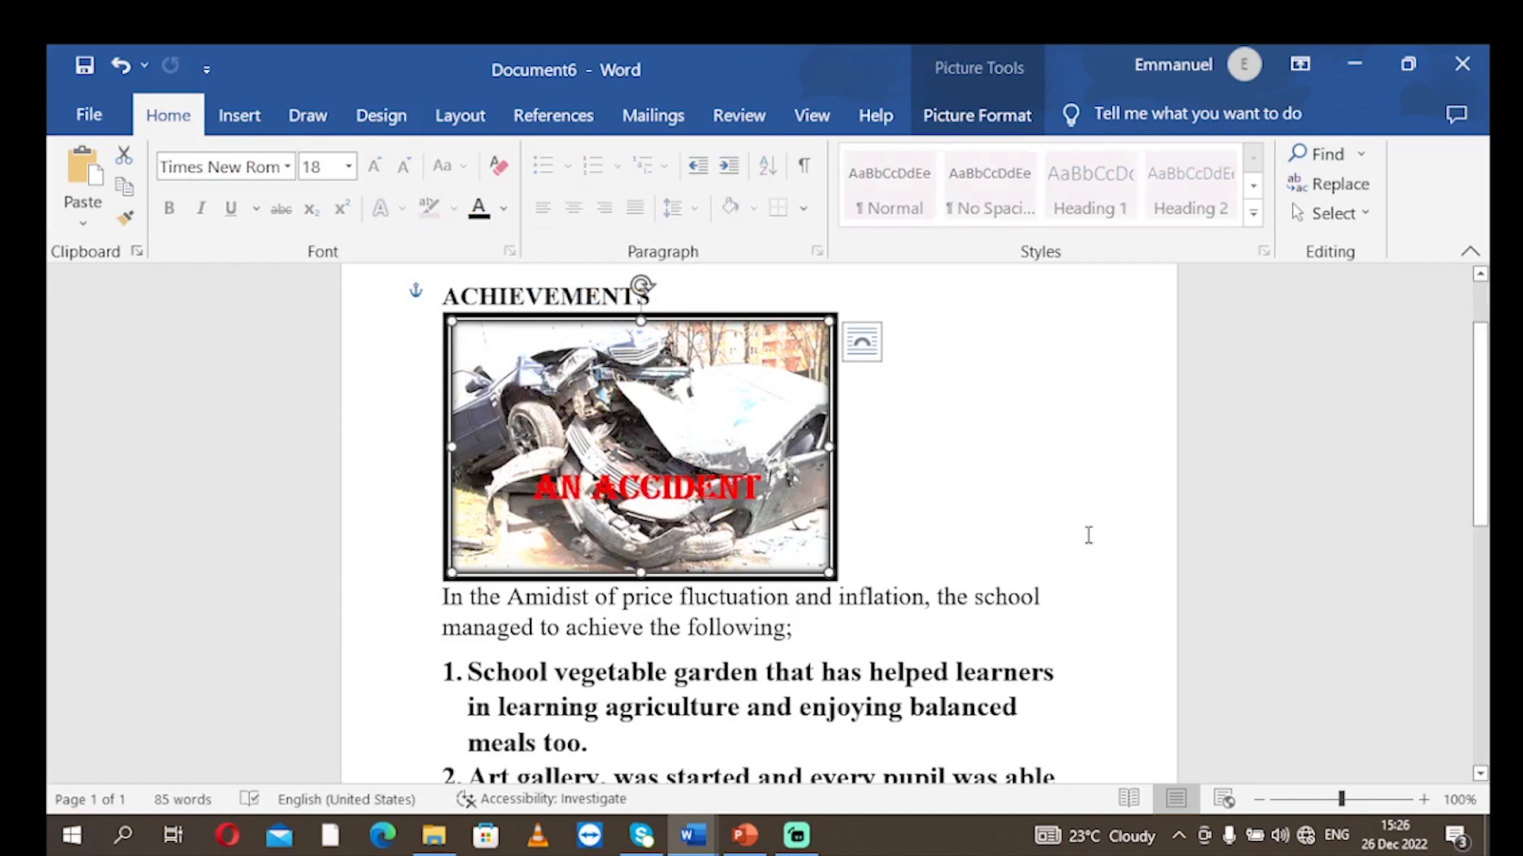
- Reduce the height of the caption text box slightly by raising its lower edge
{"action": "left_click", "coordinate": [674, 489]}
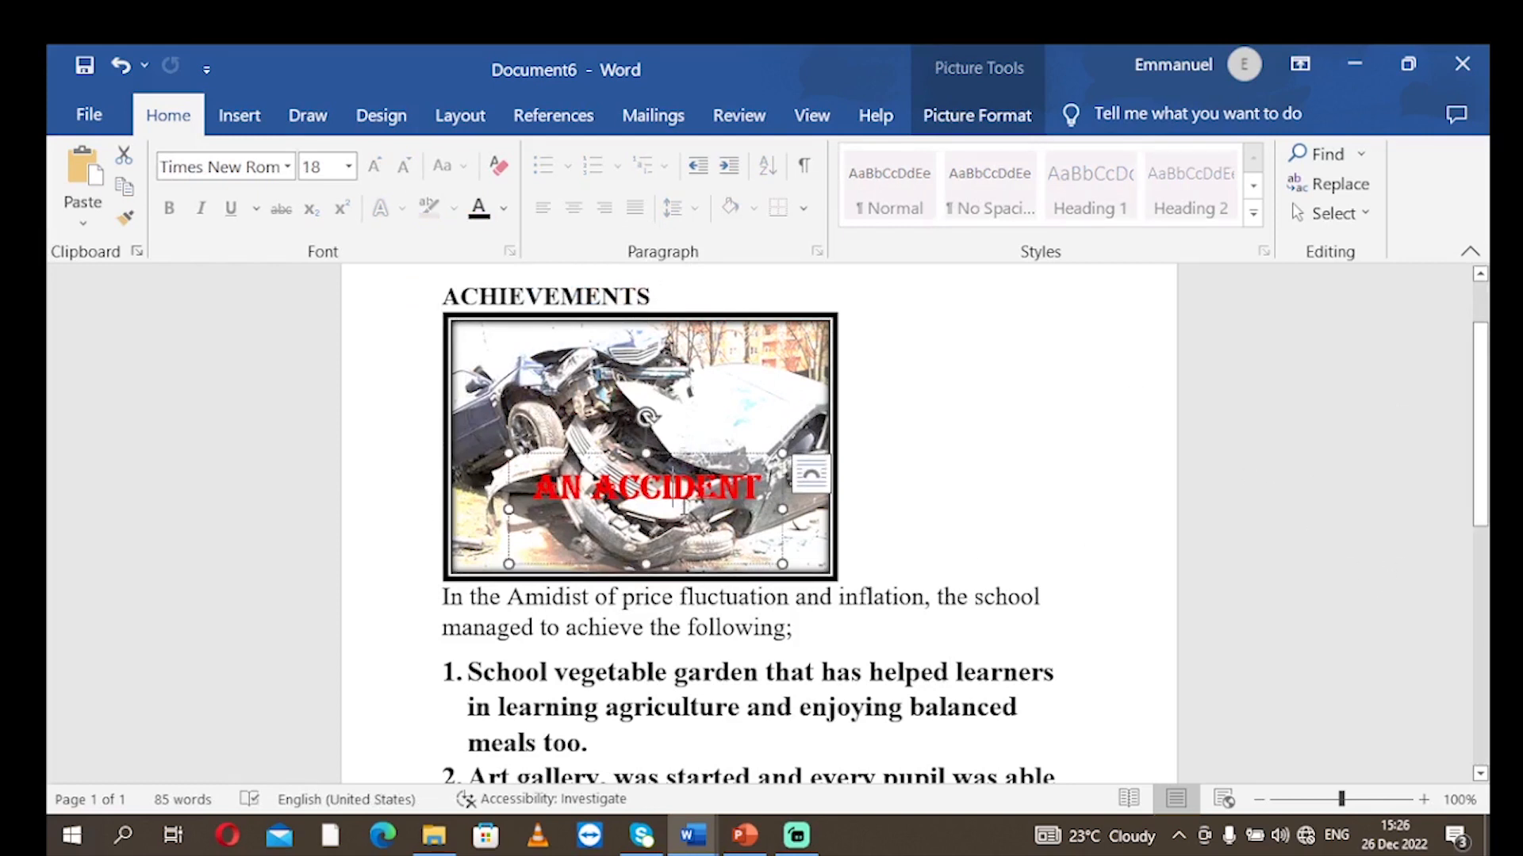
{"action": "left_click", "coordinate": [704, 564]}
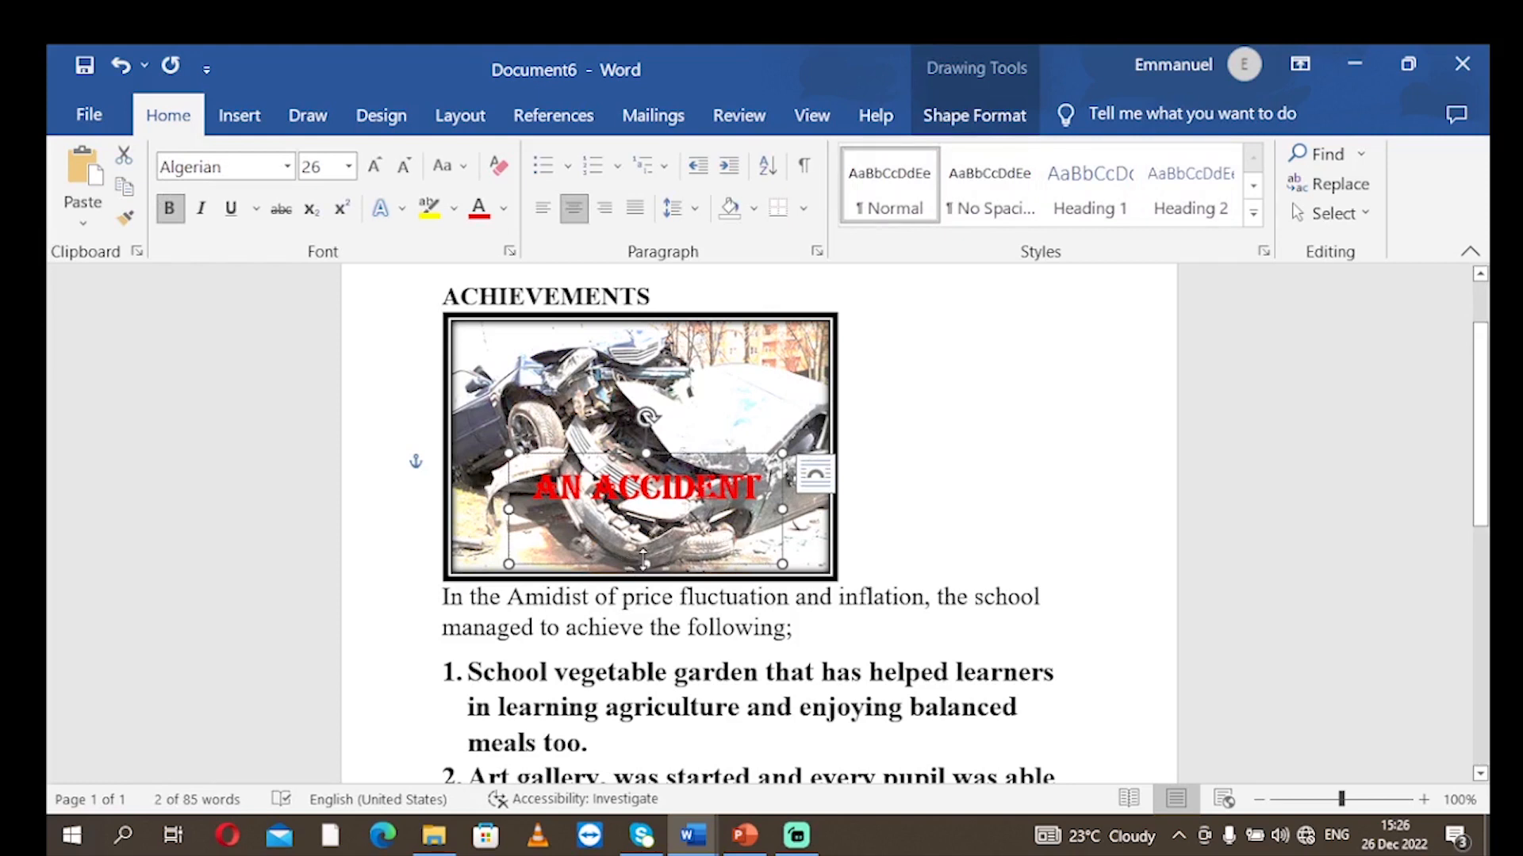
{"action": "left_click_drag", "start_coordinate": [646, 564], "coordinate": [643, 544]}
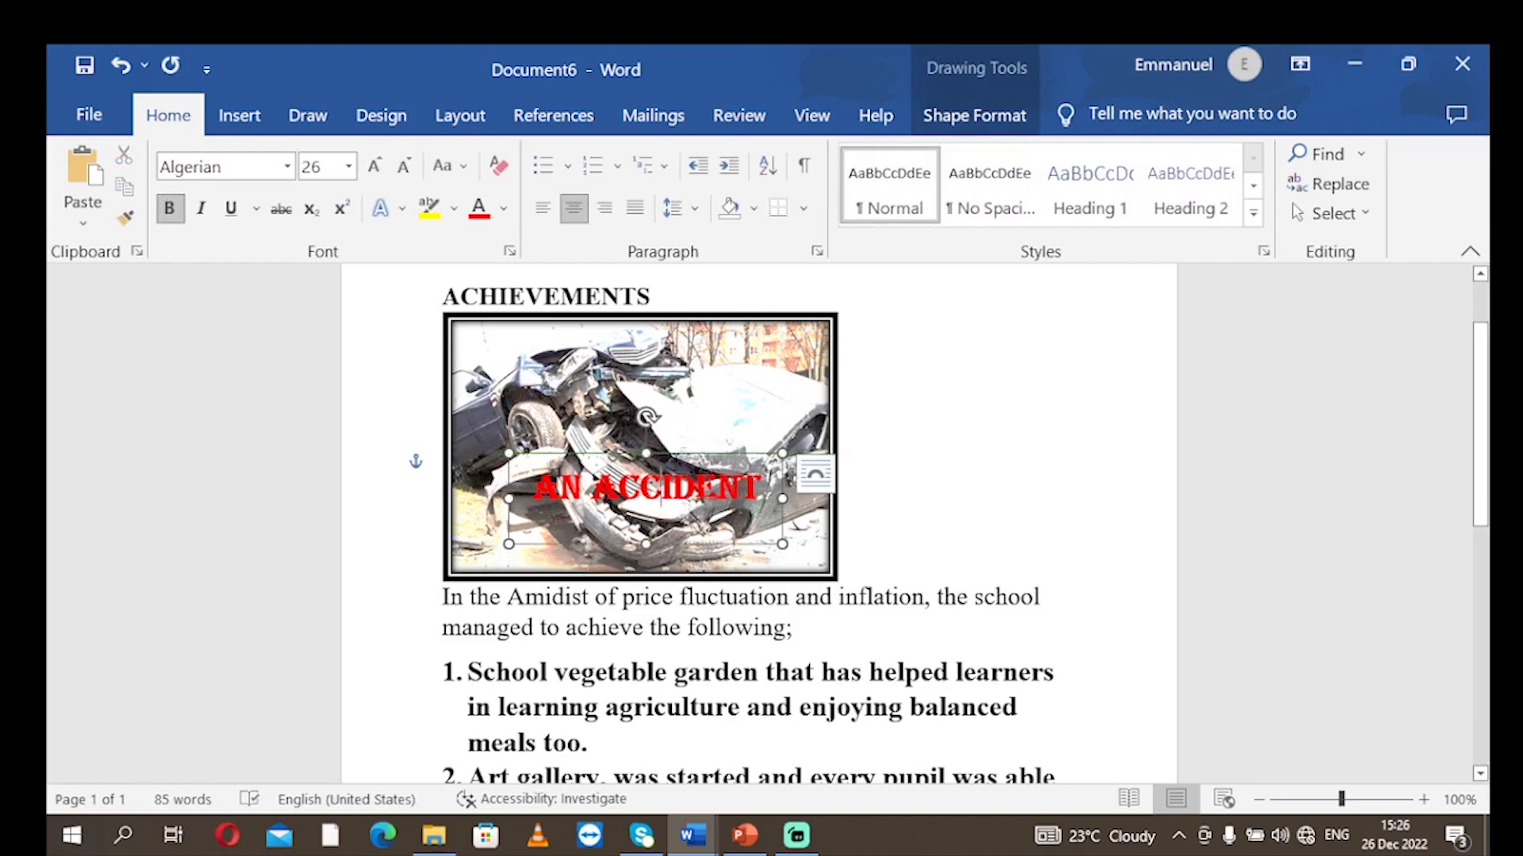
- Fill the AN ACCIDENT caption text box with the standard Yellow
{"action": "left_click", "coordinate": [957, 133]}
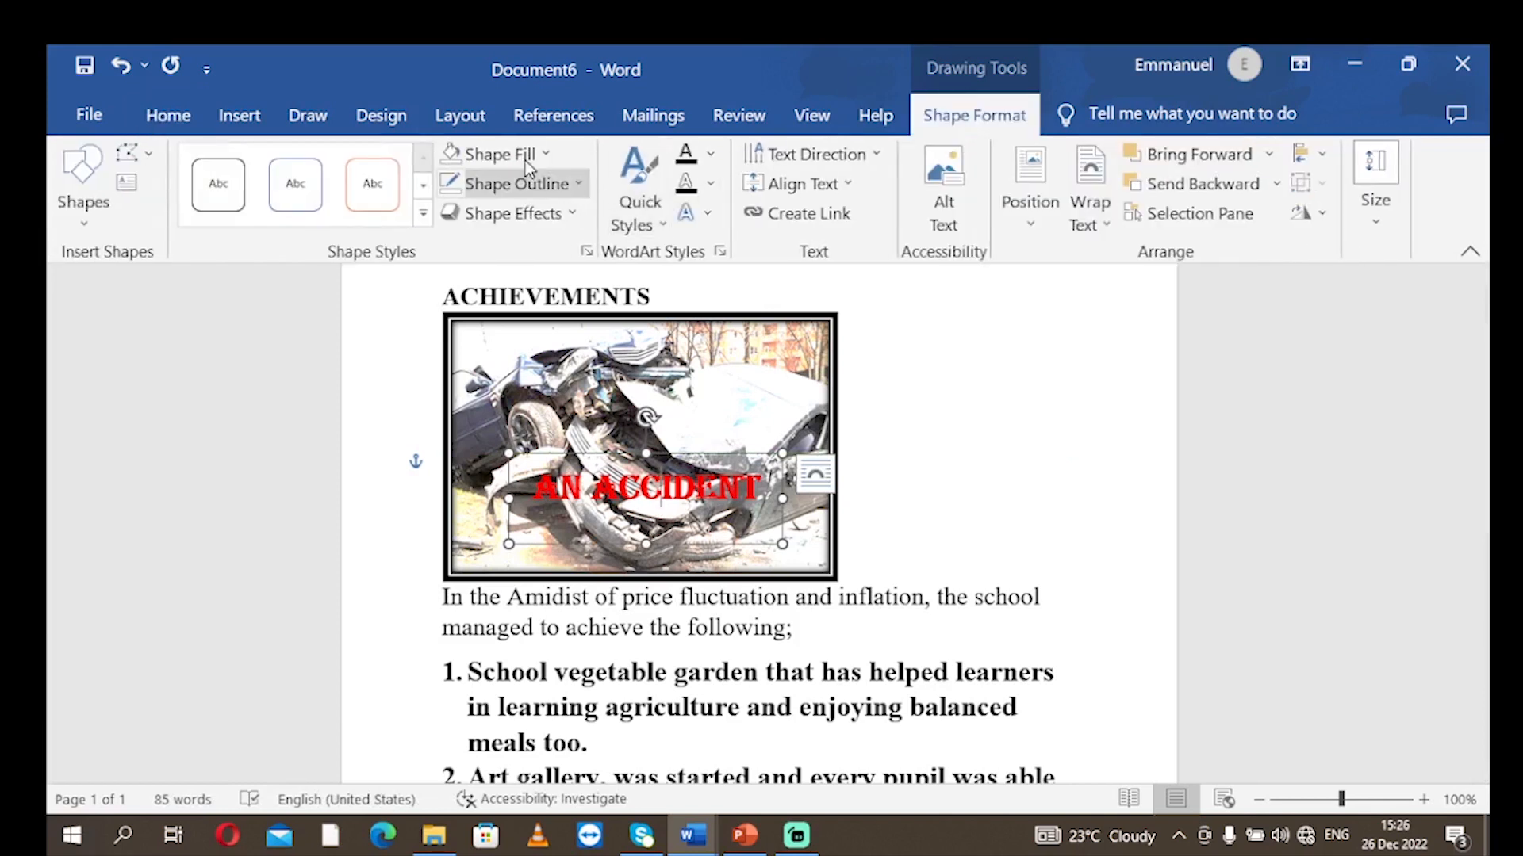
{"action": "left_click", "coordinate": [547, 156]}
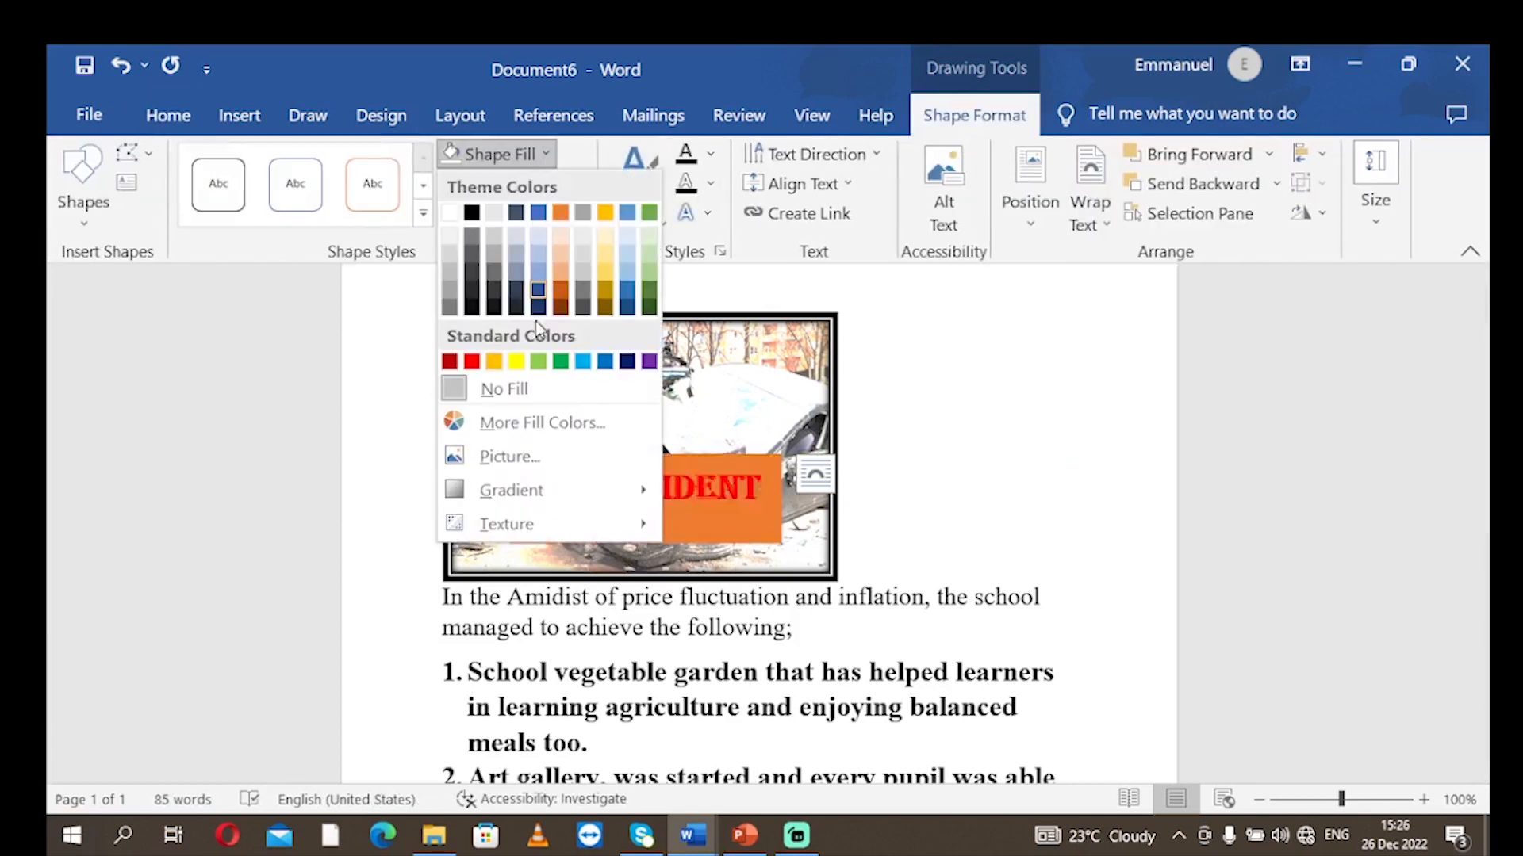
{"action": "left_click", "coordinate": [516, 361]}
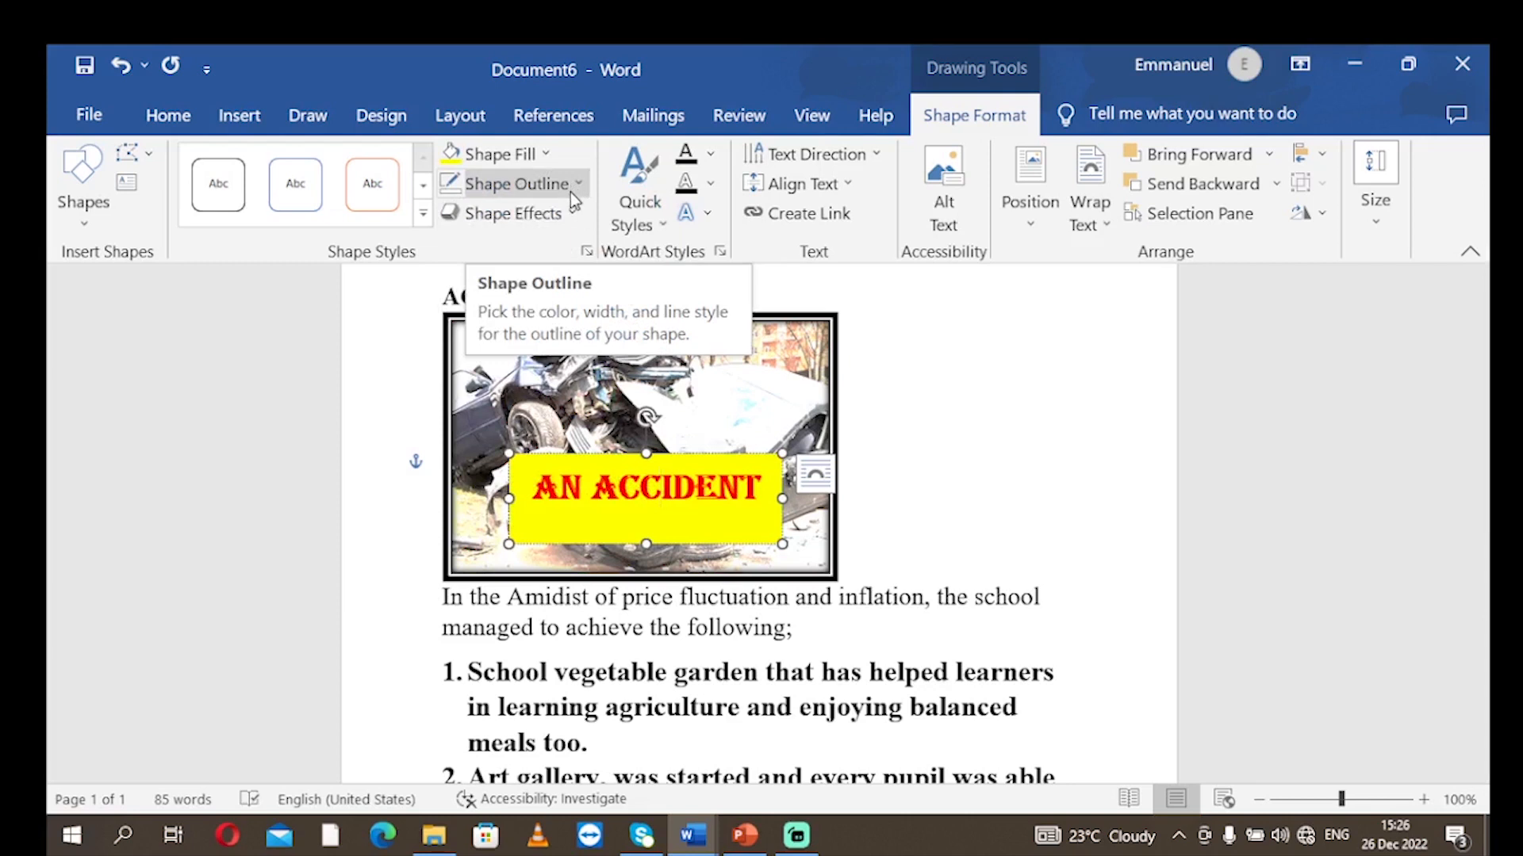
- Give the caption text box a standard Dark Blue outline with a weight of 4½ pt
{"action": "left_click", "coordinate": [571, 192]}
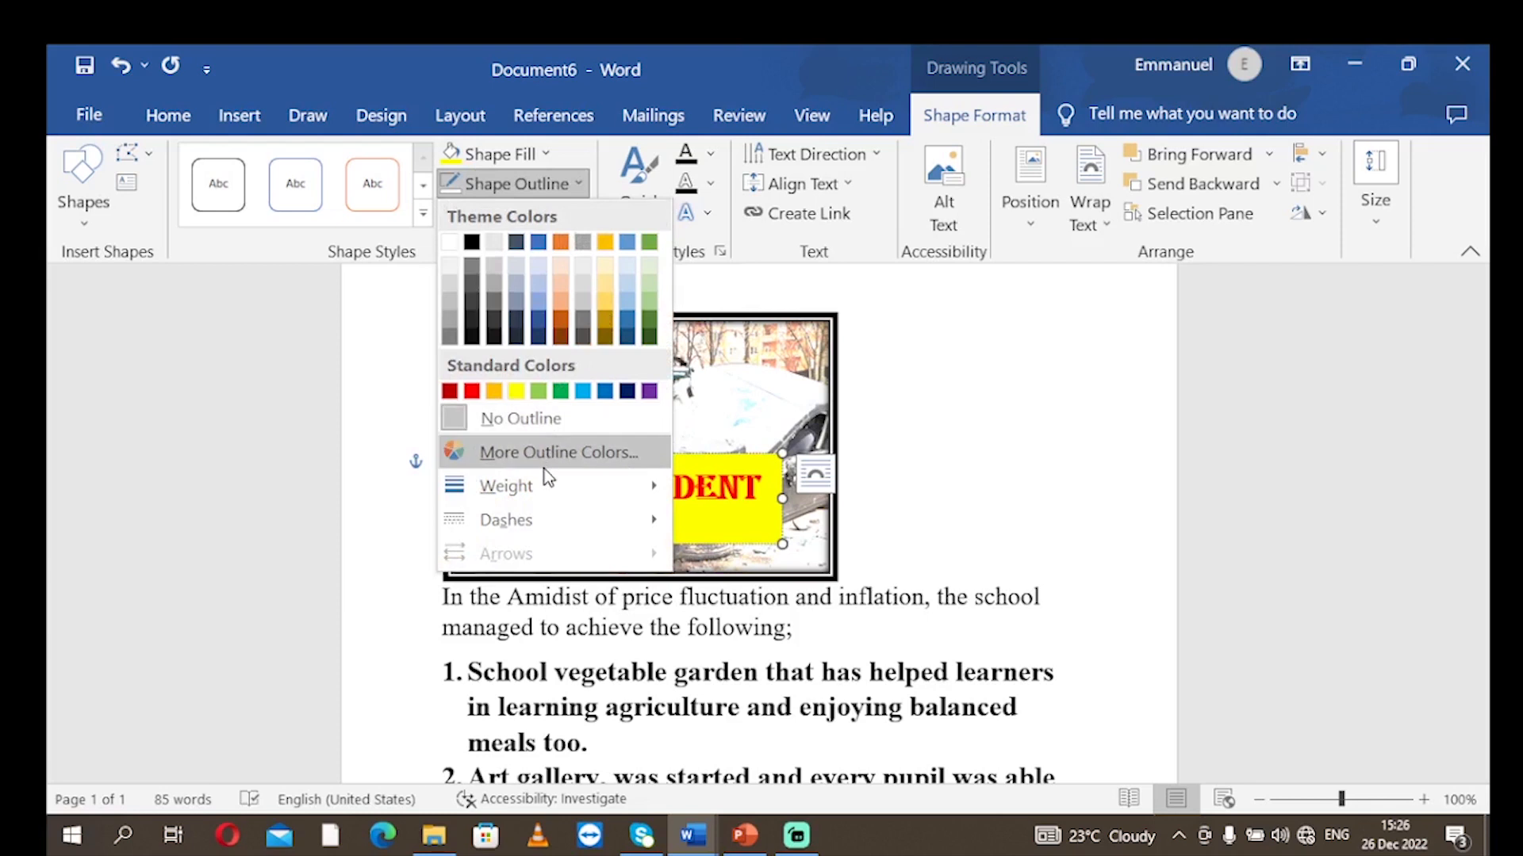
{"action": "left_click", "coordinate": [624, 393]}
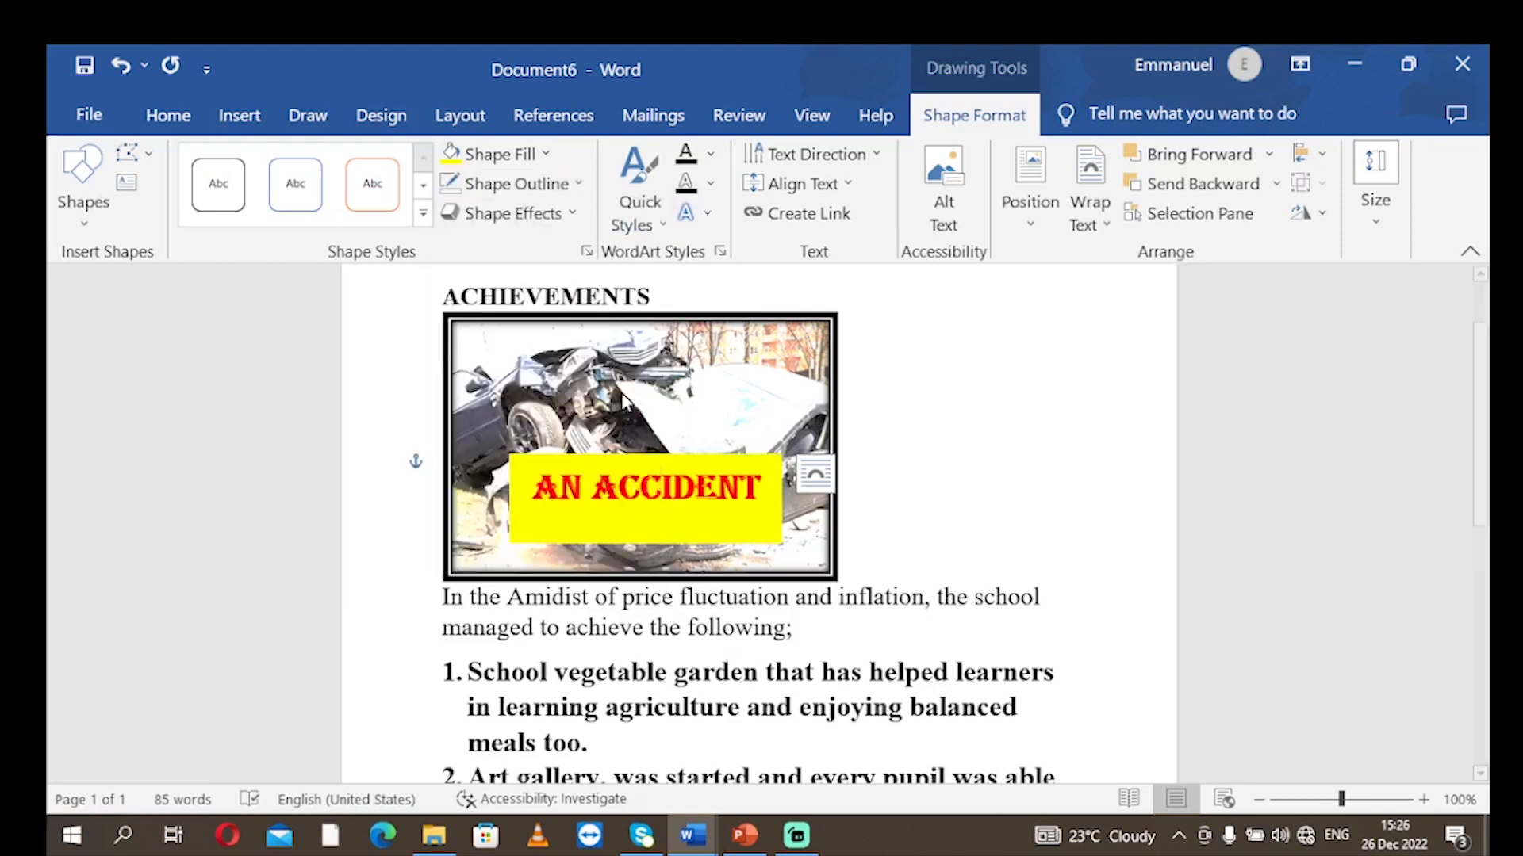
{"action": "left_click", "coordinate": [569, 215]}
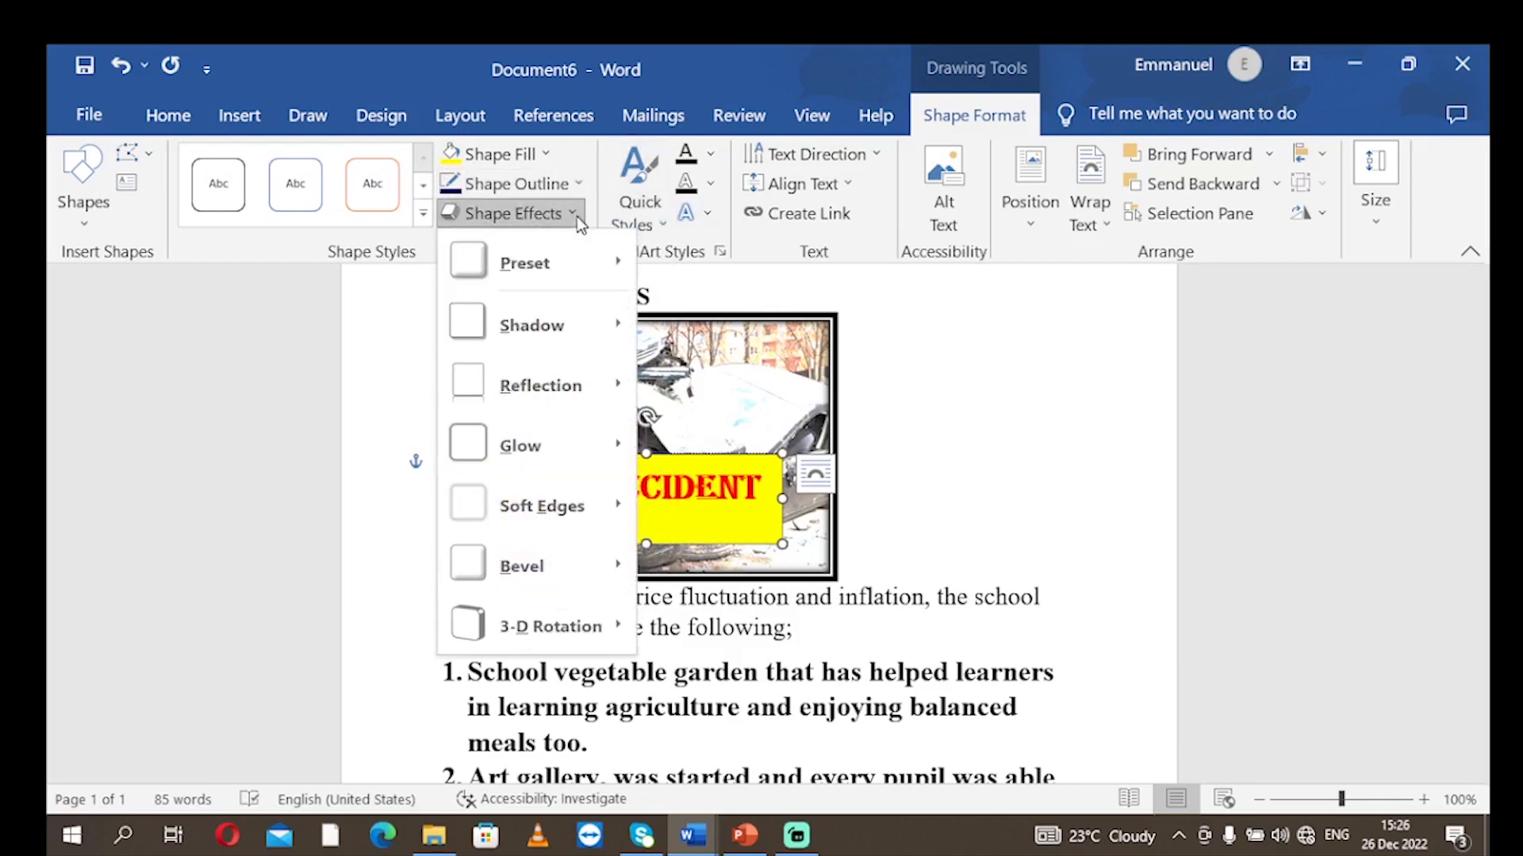
{"action": "left_click", "coordinate": [575, 182]}
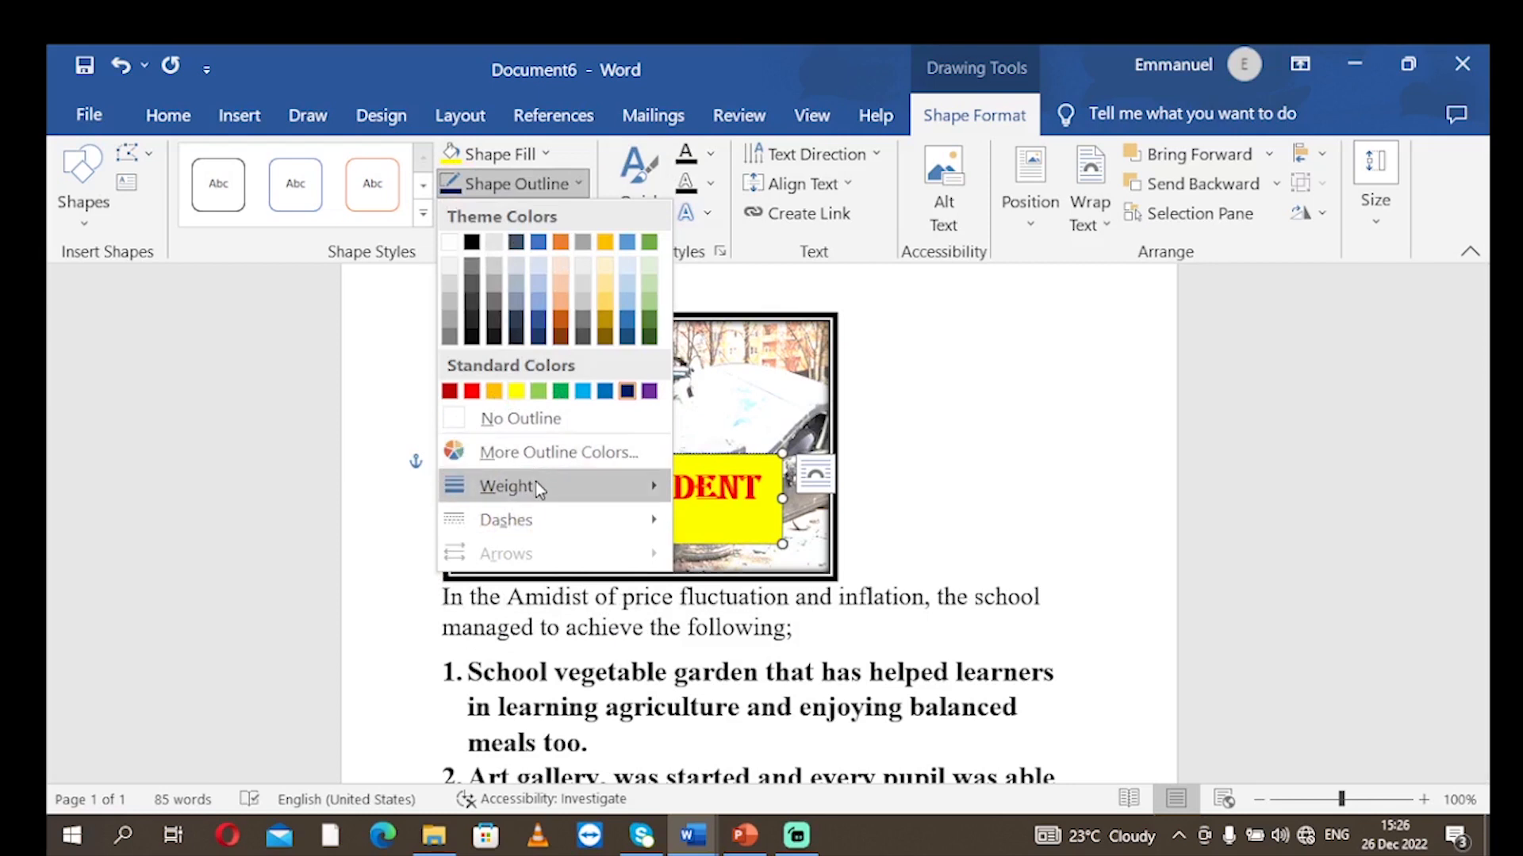
{"action": "mouse_move", "coordinate": [536, 486]}
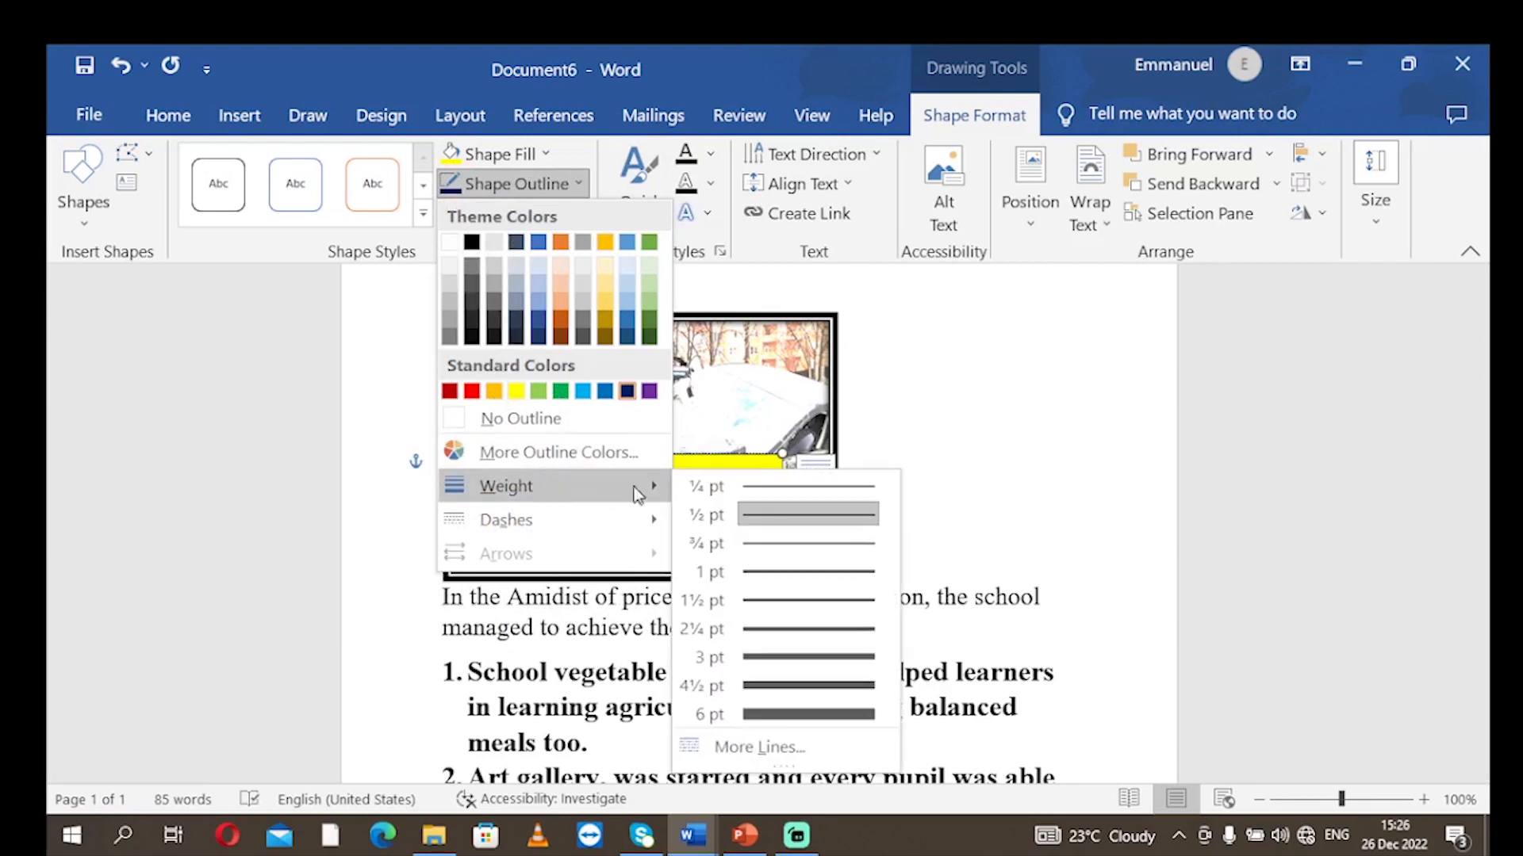
{"action": "left_click", "coordinate": [825, 687]}
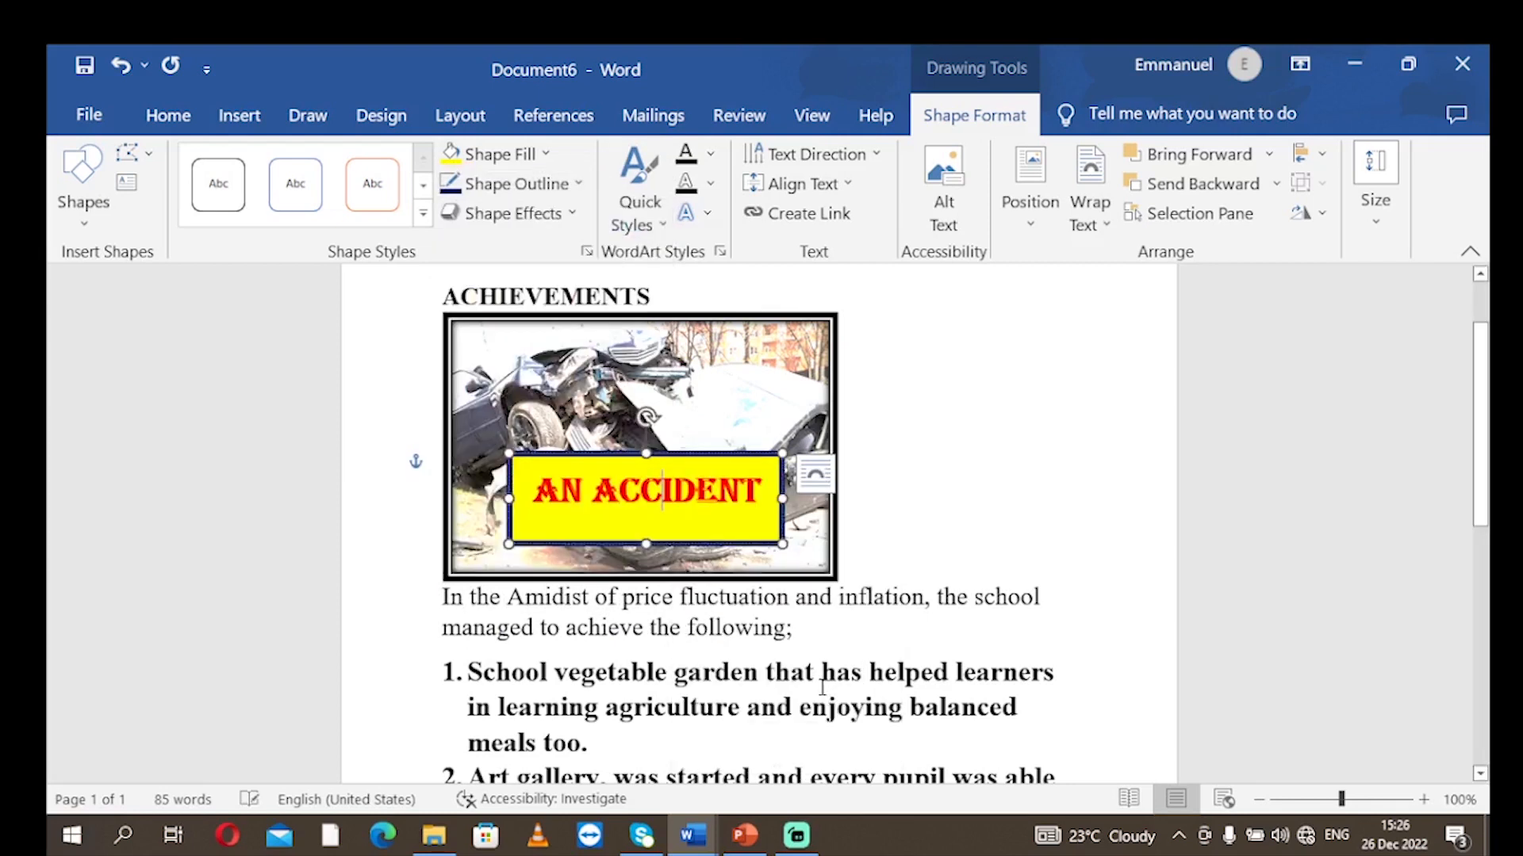
- Move the caption text box down and slightly left so it sits against the lower inner edge of the picture frame, and deselect it
{"action": "left_click", "coordinate": [825, 435]}
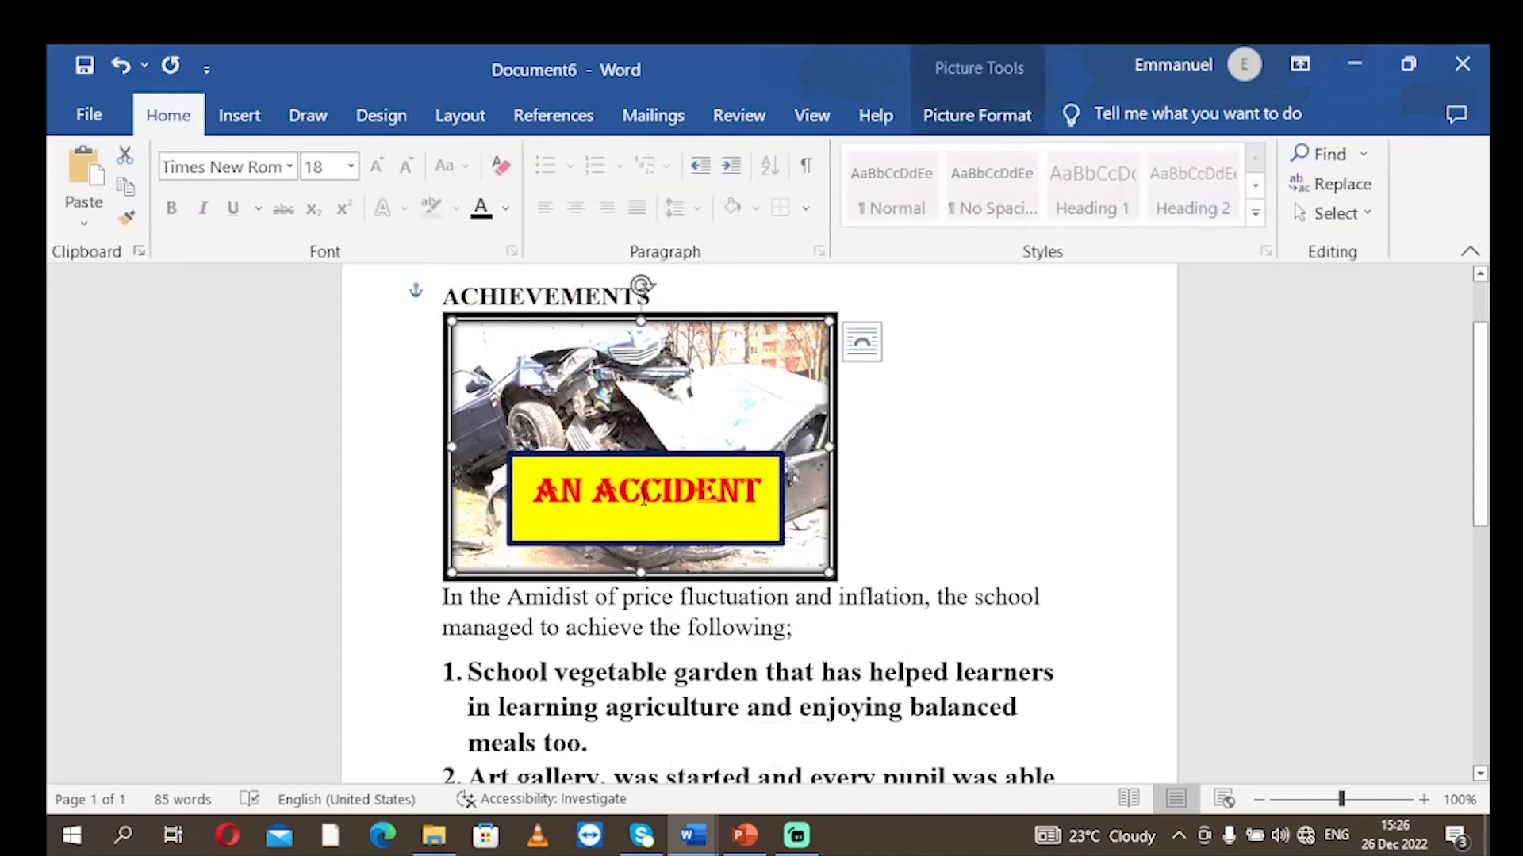
{"action": "left_click_drag", "start_coordinate": [651, 539], "coordinate": [607, 531]}
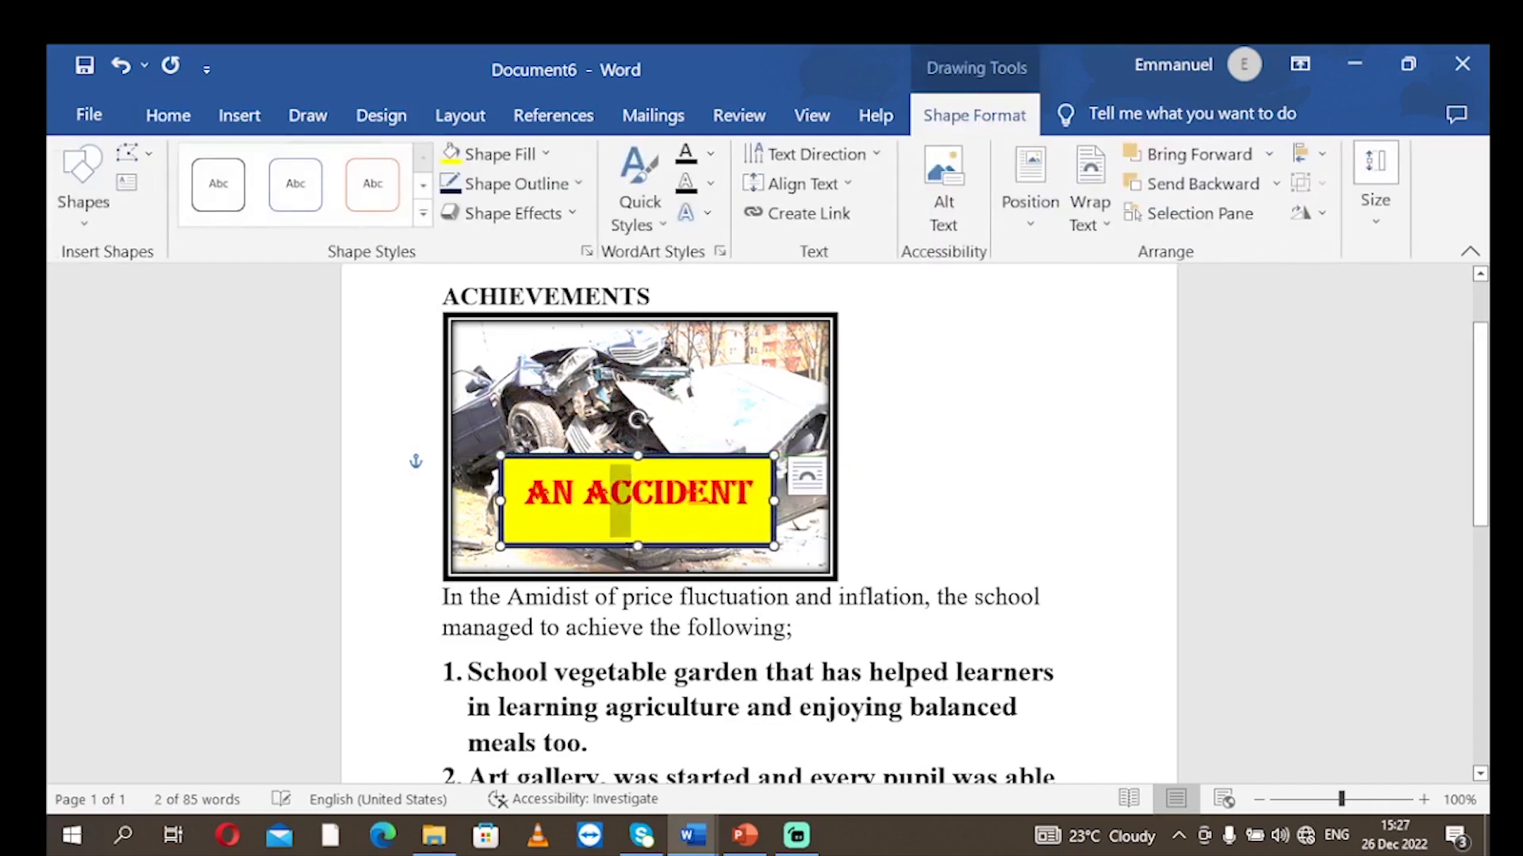
{"action": "left_click", "coordinate": [609, 535]}
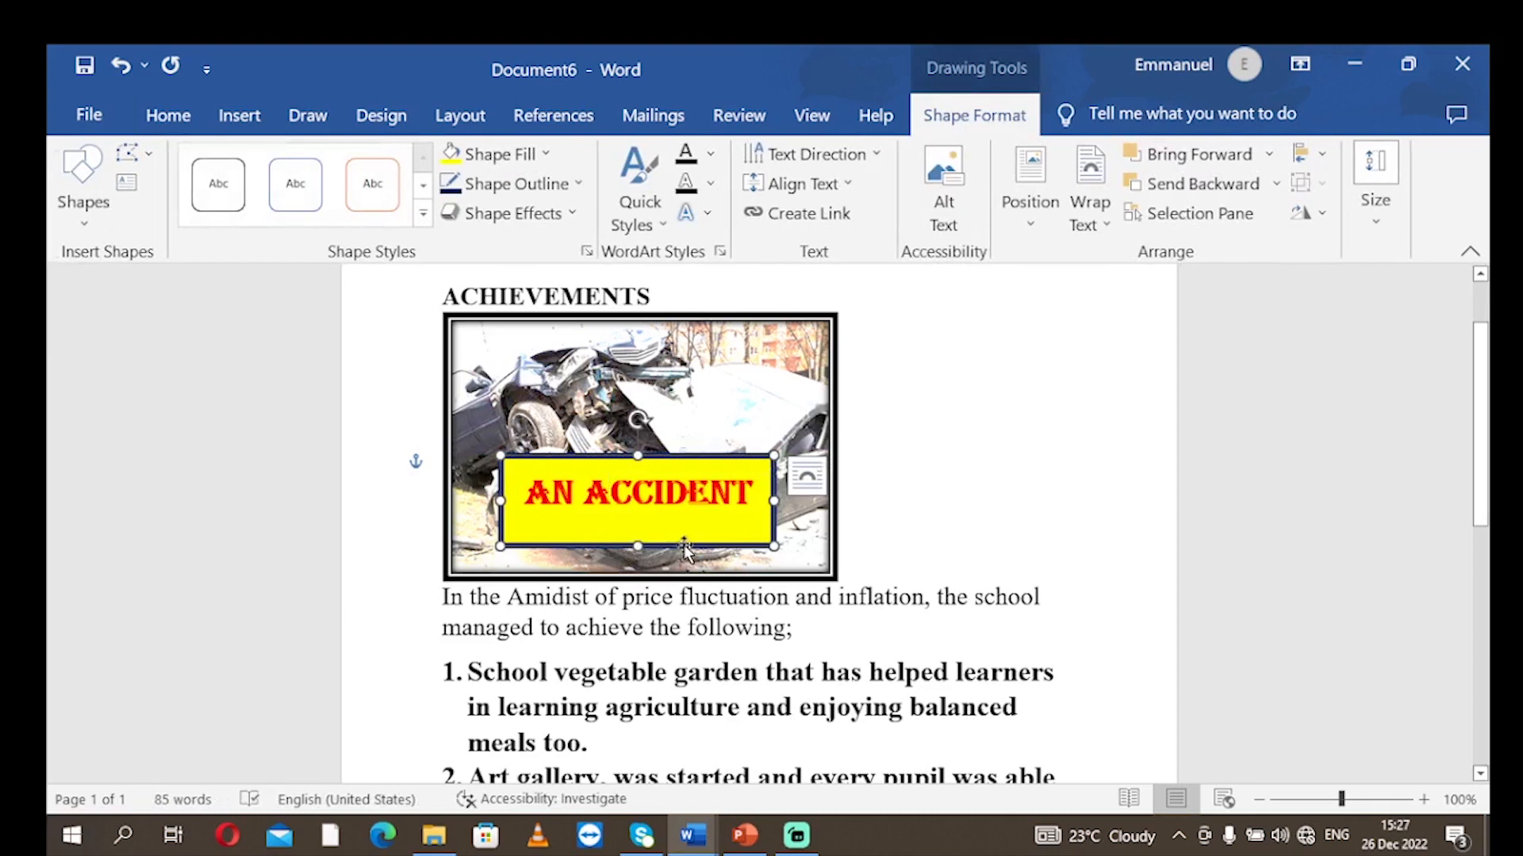
{"action": "left_click_drag", "start_coordinate": [686, 547], "coordinate": [679, 564]}
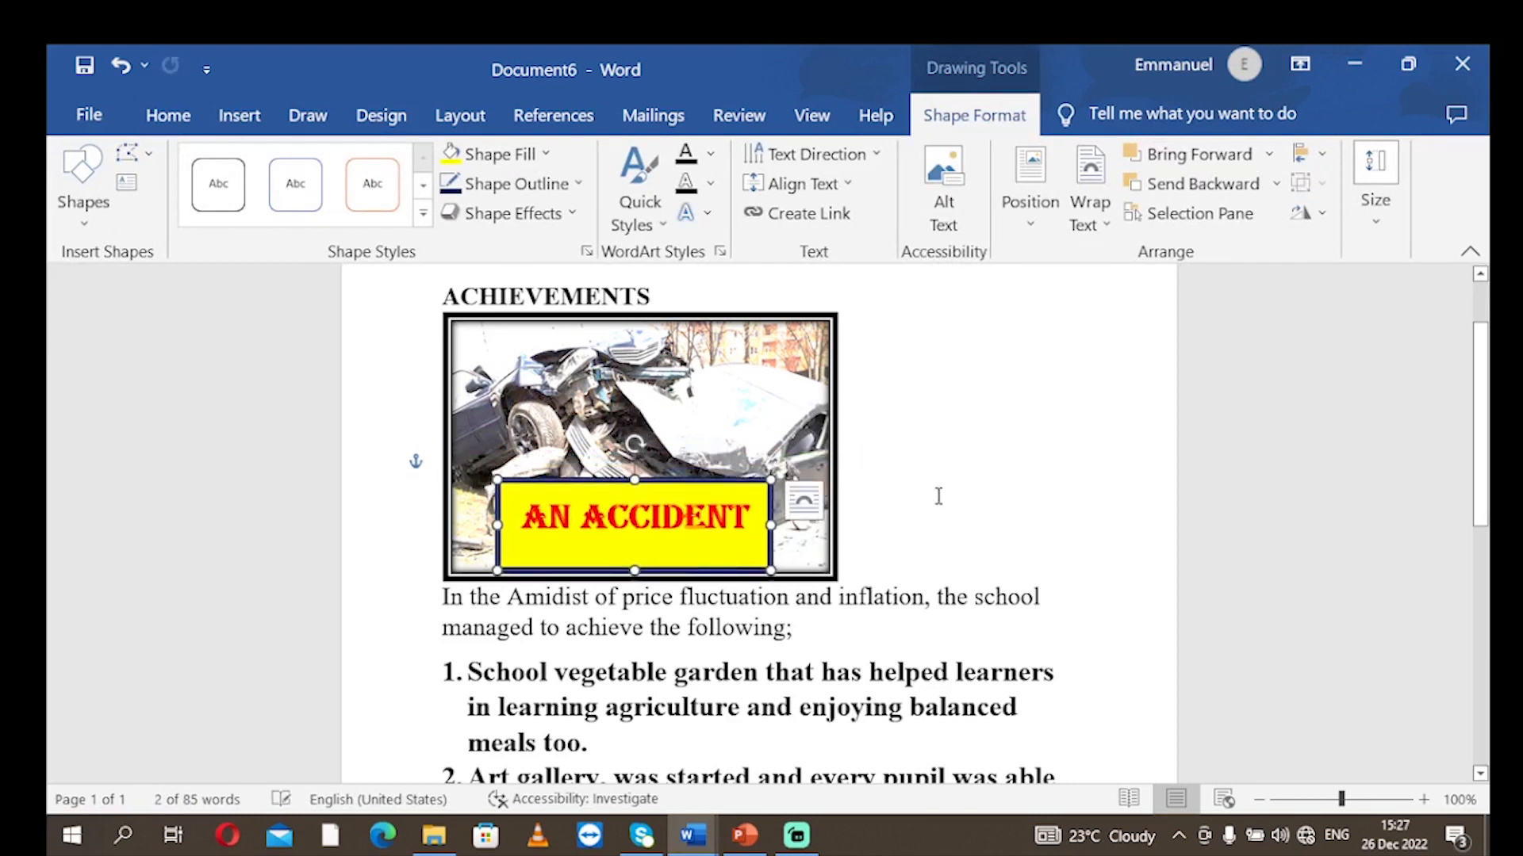
{"action": "left_click", "coordinate": [1004, 458]}
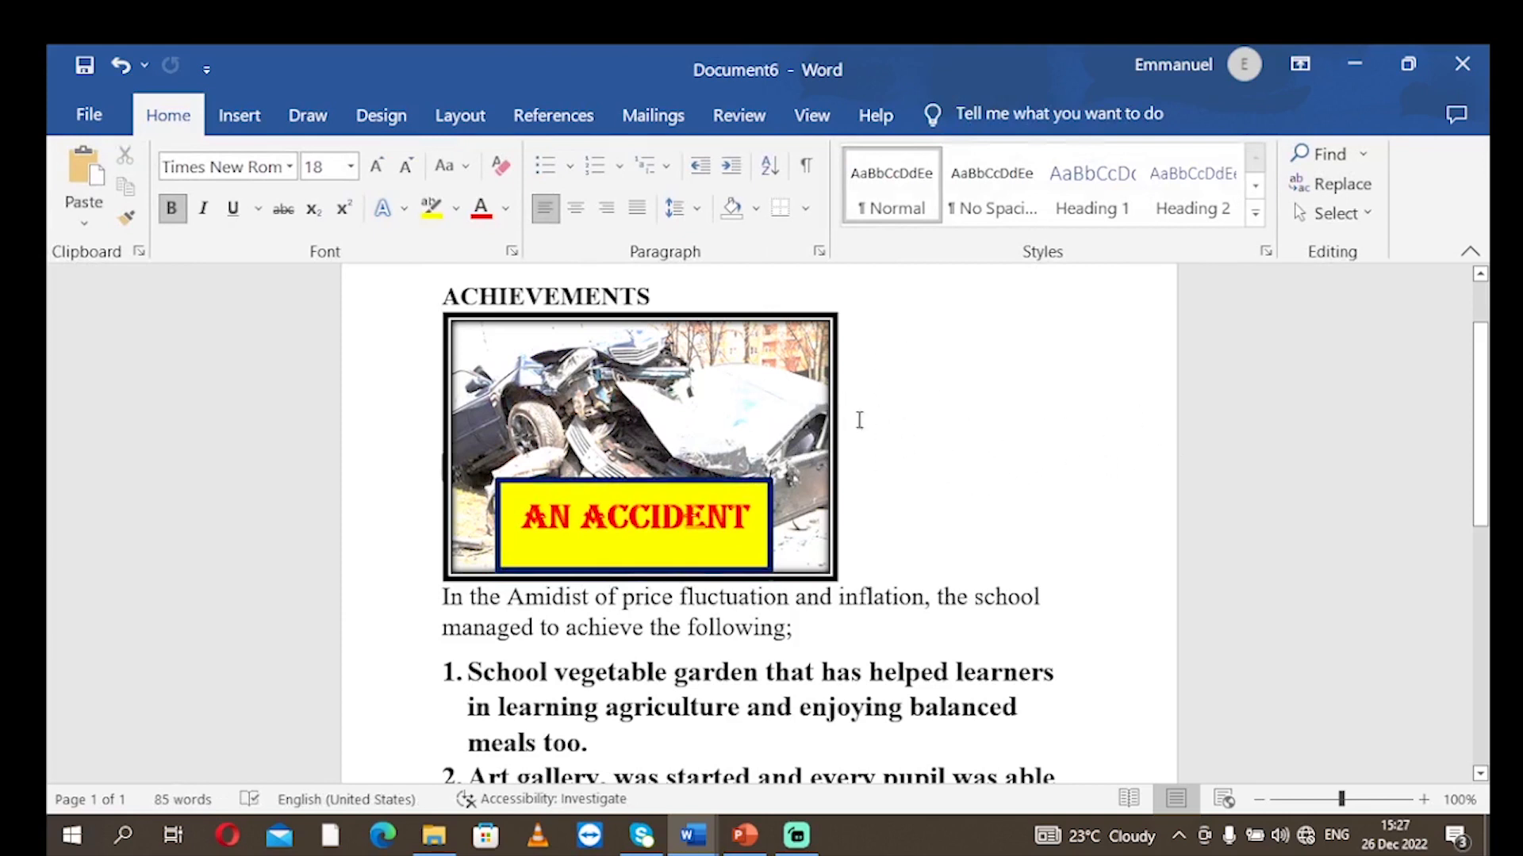
{"action": "scroll", "coordinate": [948, 480], "scroll_direction": "down", "scroll_amount": 2}
{"action": "scroll", "coordinate": [956, 475], "scroll_direction": "up", "scroll_amount": 4}
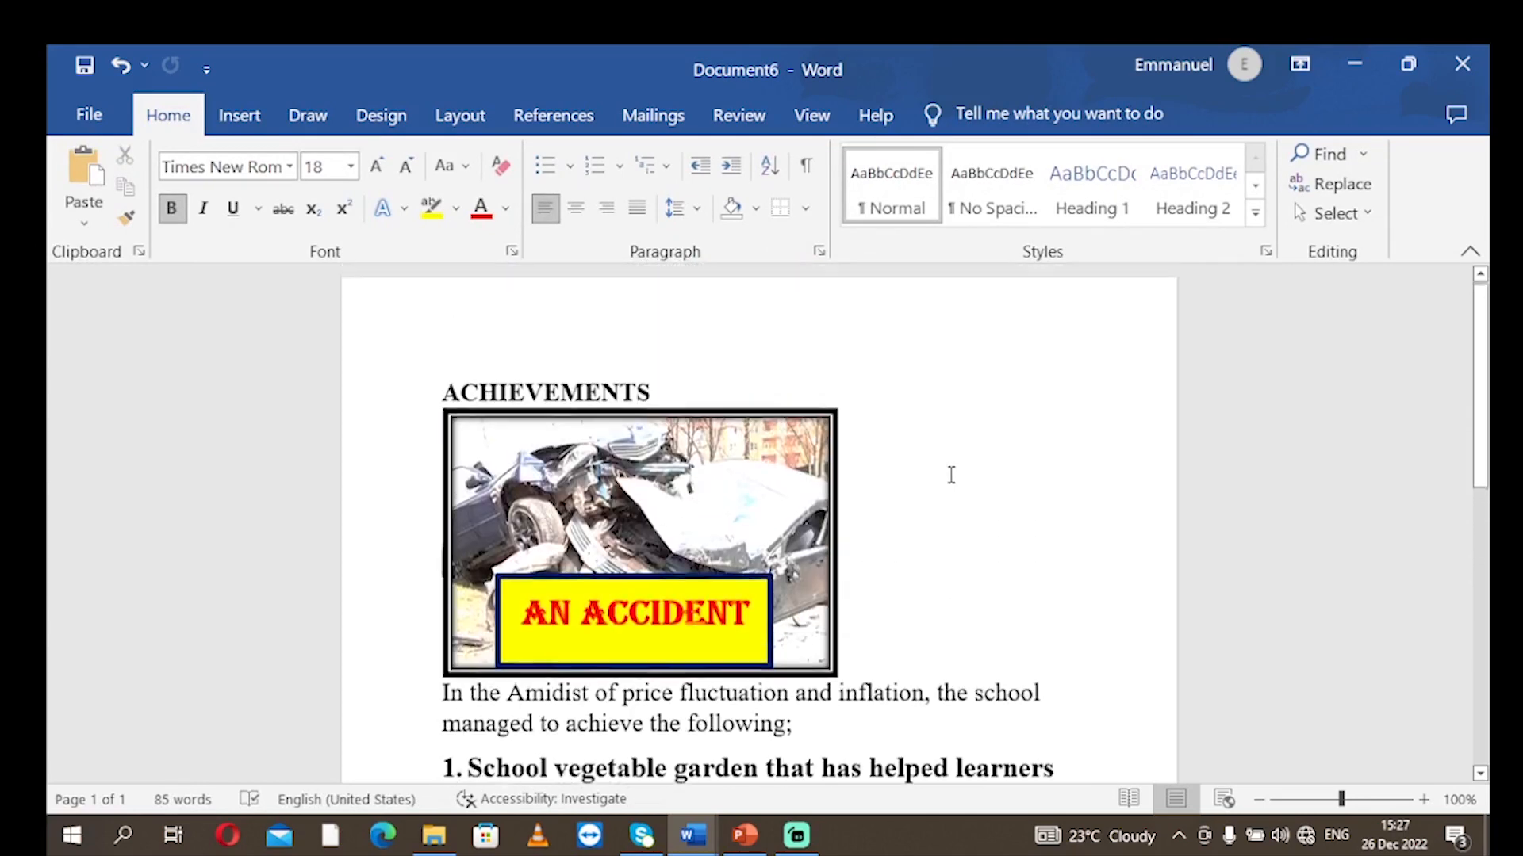
{"action": "scroll", "coordinate": [951, 474], "scroll_direction": "down", "scroll_amount": 6}
{"action": "scroll", "coordinate": [952, 474], "scroll_direction": "up", "scroll_amount": 3}
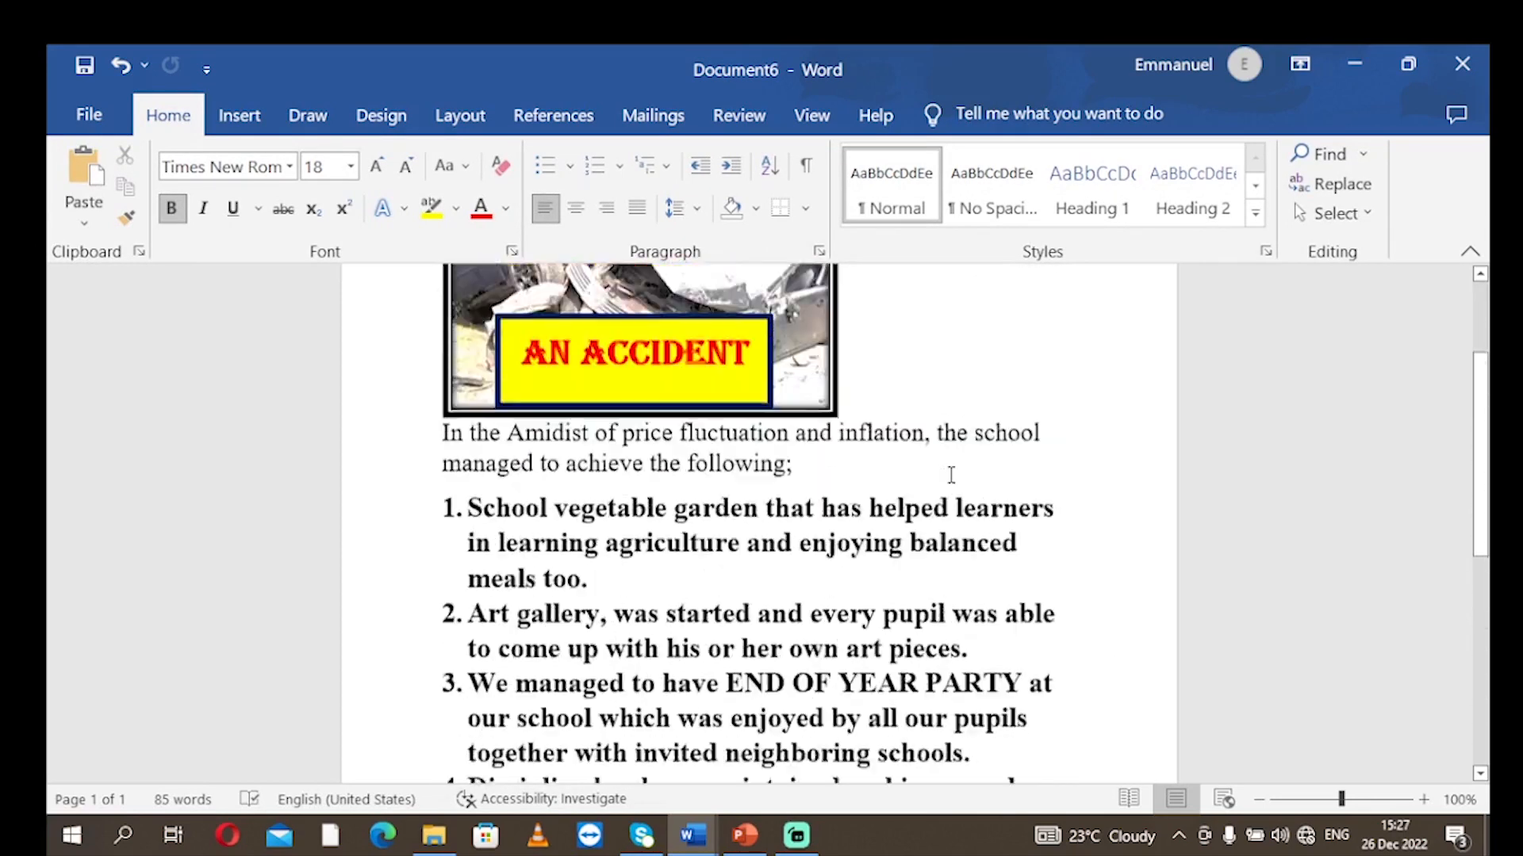
{"action": "scroll", "coordinate": [951, 474], "scroll_direction": "up", "scroll_amount": 3}
{"action": "scroll", "coordinate": [952, 475], "scroll_direction": "down", "scroll_amount": 1}
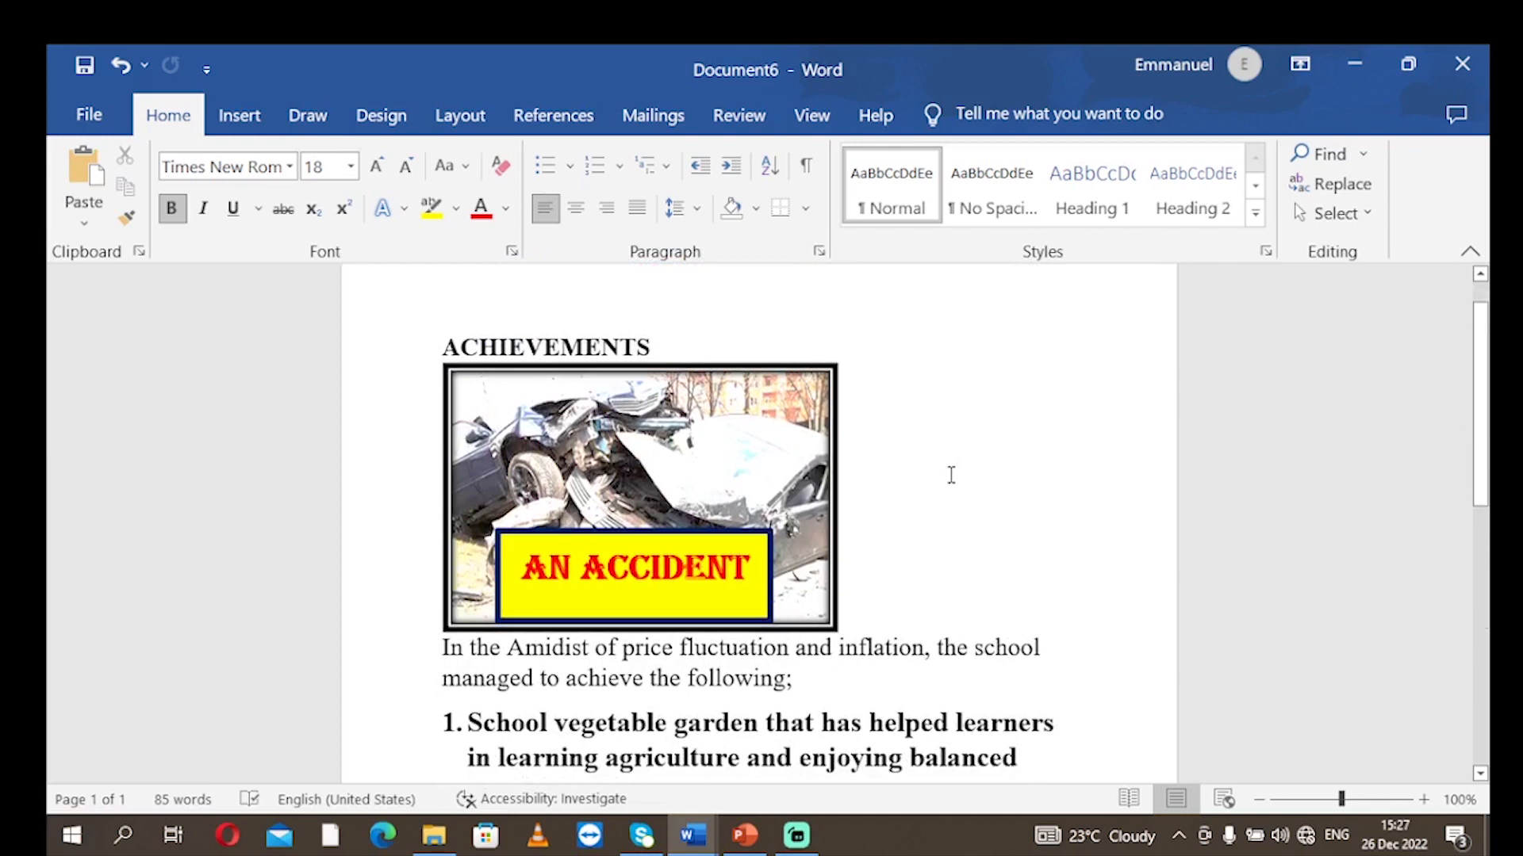